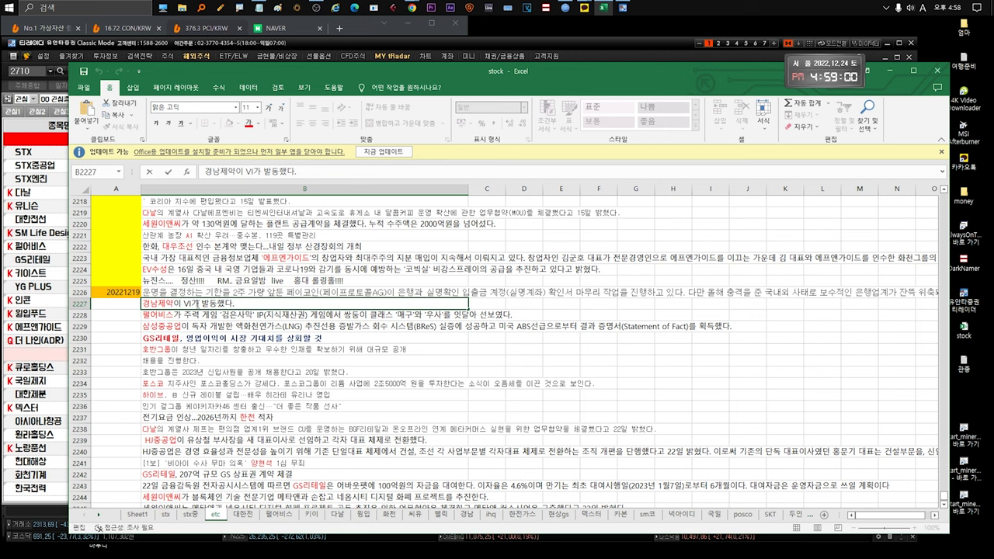
Review the 펄어비스 and 삼성중공업 news notes in B2228 and B2229, highlighting the LNG recovery-system wording in the latter
{"action": "key", "text": "Escape"}
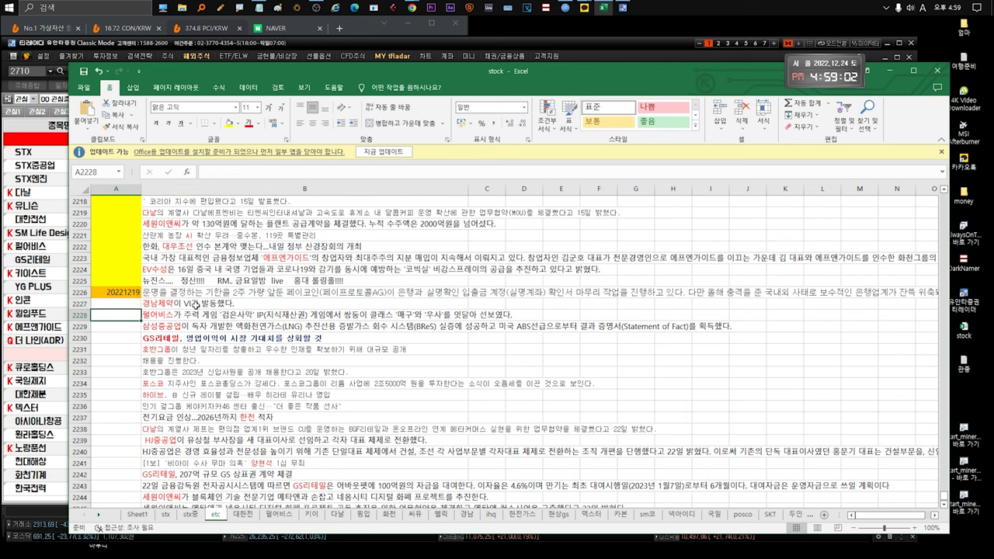
{"action": "left_click", "coordinate": [201, 313]}
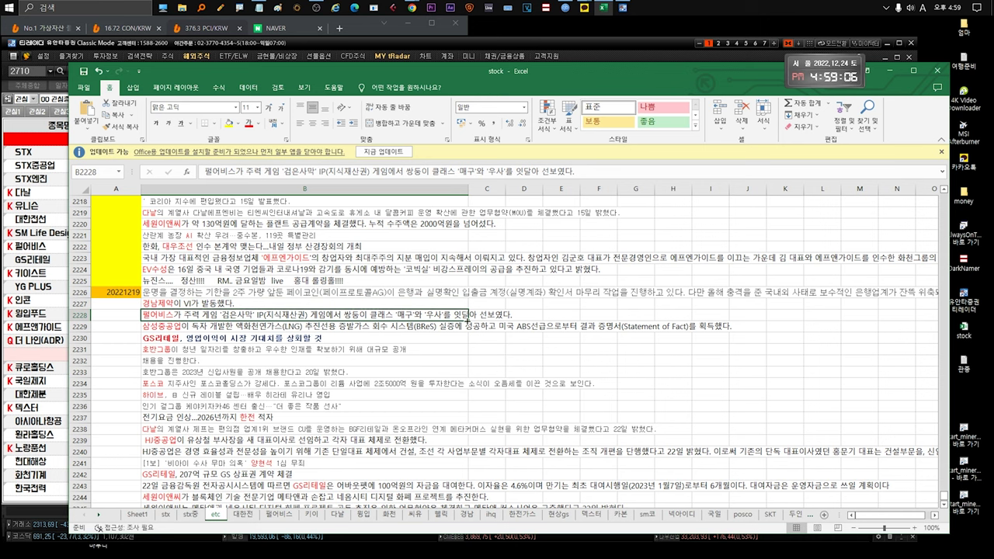
{"action": "left_click", "coordinate": [306, 329]}
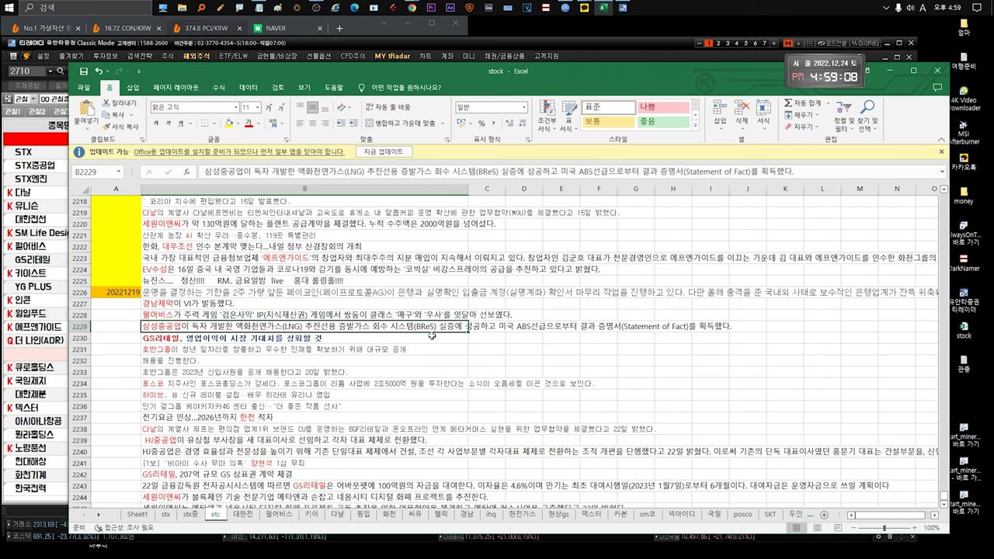
{"action": "double_click", "coordinate": [344, 326]}
{"action": "left_click_drag", "start_coordinate": [270, 327], "coordinate": [444, 327]}
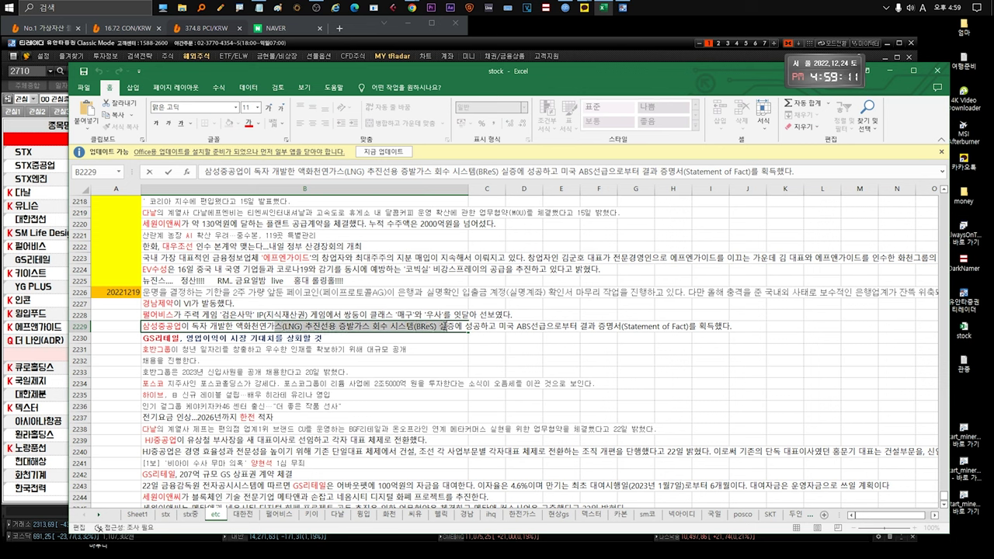
{"action": "left_click", "coordinate": [332, 334]}
{"action": "left_click", "coordinate": [447, 325]}
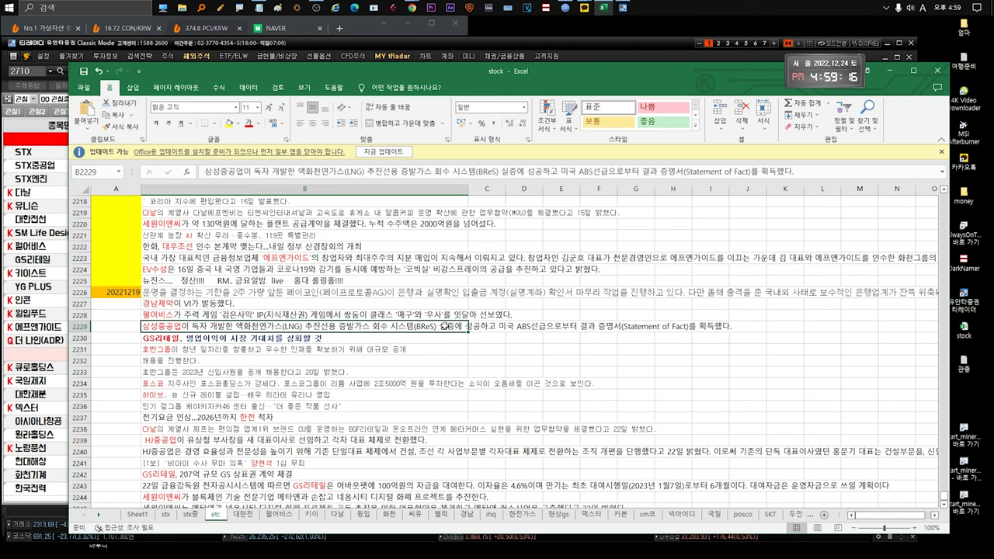
{"action": "scroll", "coordinate": [445, 326], "scroll_direction": "down", "scroll_amount": 1}
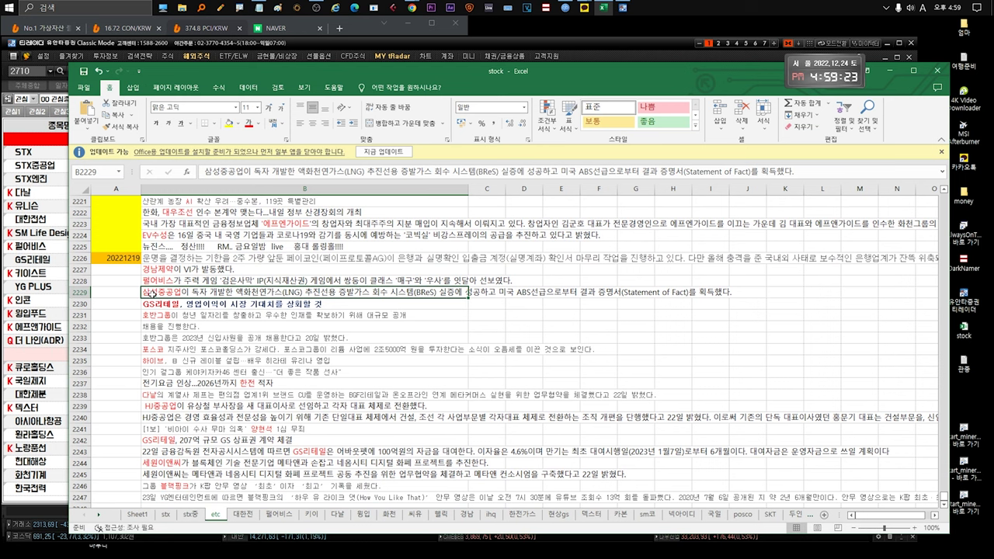
Review the GS리테일 operating-profit note in B2230, highlighting its text, and the 호반그룹 recruitment notes in B2231 to B2233
{"action": "left_click", "coordinate": [188, 302]}
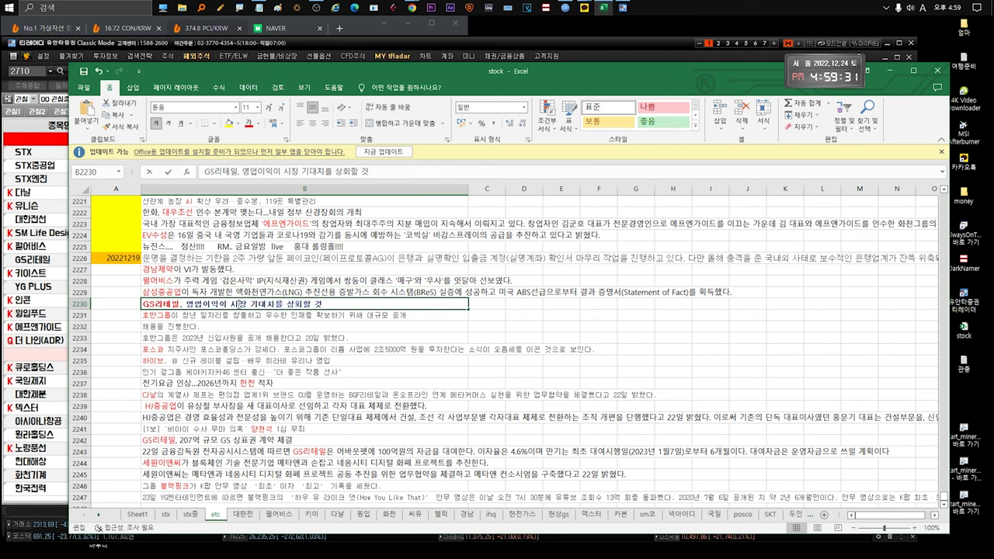
{"action": "double_click", "coordinate": [237, 304]}
{"action": "left_click_drag", "start_coordinate": [326, 305], "coordinate": [152, 305]}
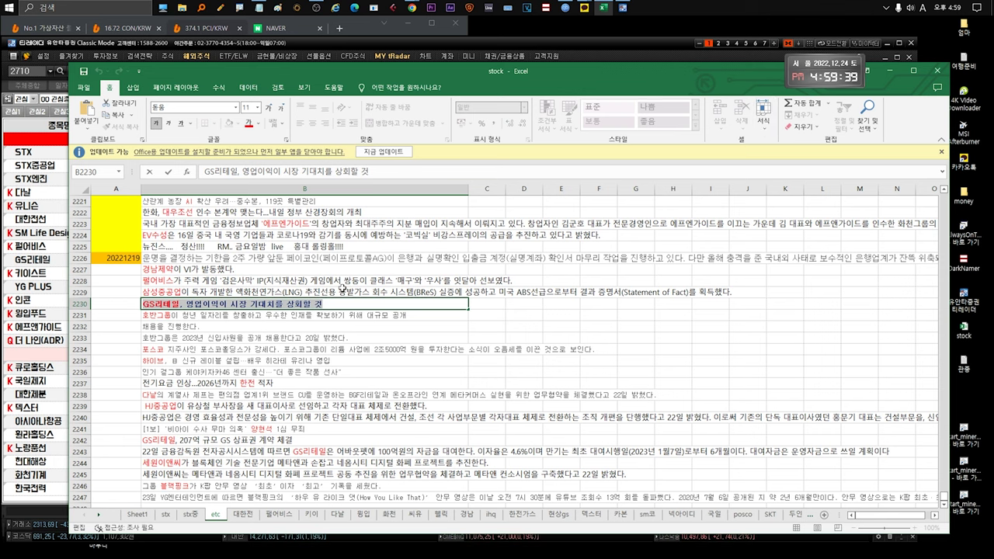
{"action": "left_click", "coordinate": [203, 314]}
{"action": "scroll", "coordinate": [223, 317], "scroll_direction": "down", "scroll_amount": 1}
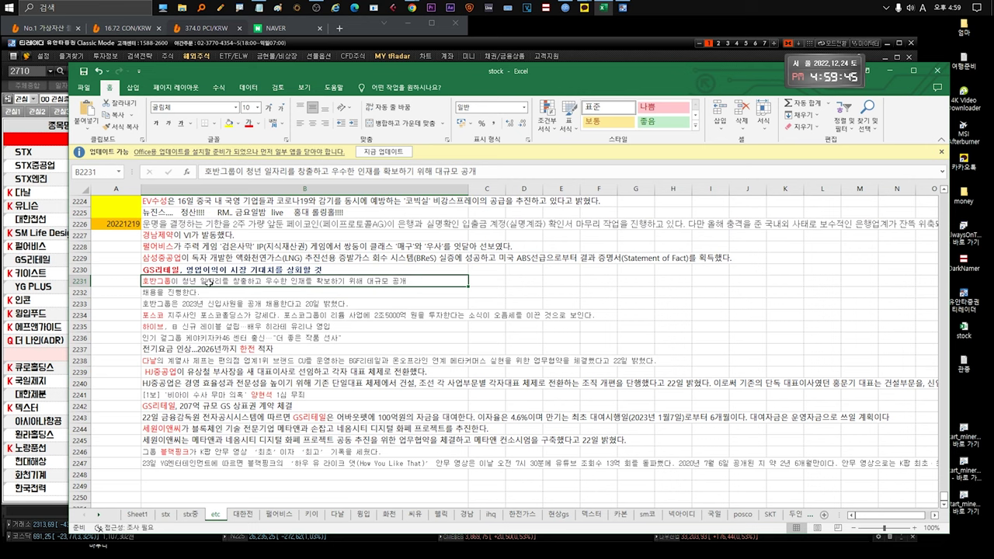
{"action": "left_click", "coordinate": [210, 291]}
{"action": "left_click", "coordinate": [217, 284]}
{"action": "left_click", "coordinate": [215, 291]}
{"action": "left_click", "coordinate": [221, 283]}
{"action": "left_click", "coordinate": [226, 292]}
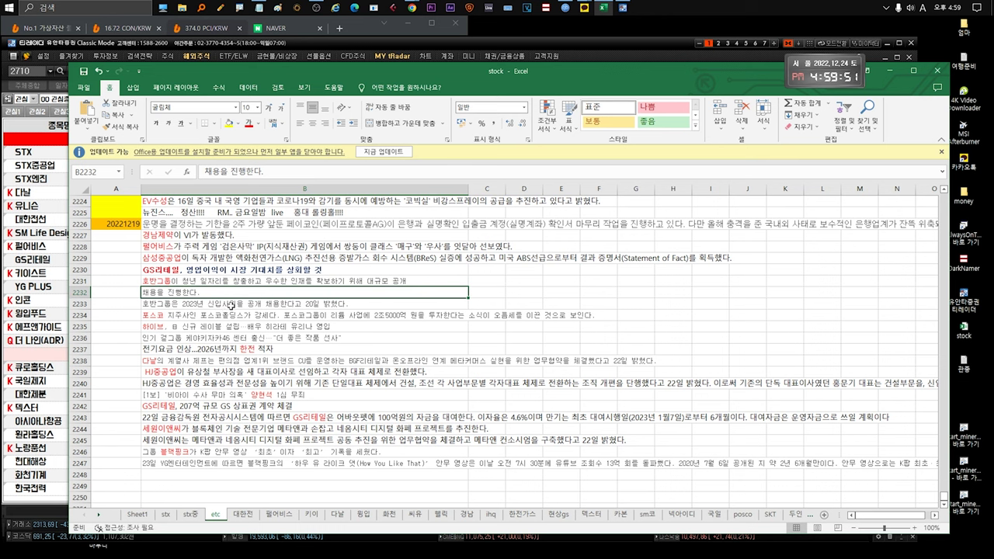
{"action": "left_click", "coordinate": [232, 305]}
Examine the 포스코 note in B2234, highlighting the lithium investment passage and the opening sentence on 포스코홀딩스
{"action": "left_click", "coordinate": [254, 315]}
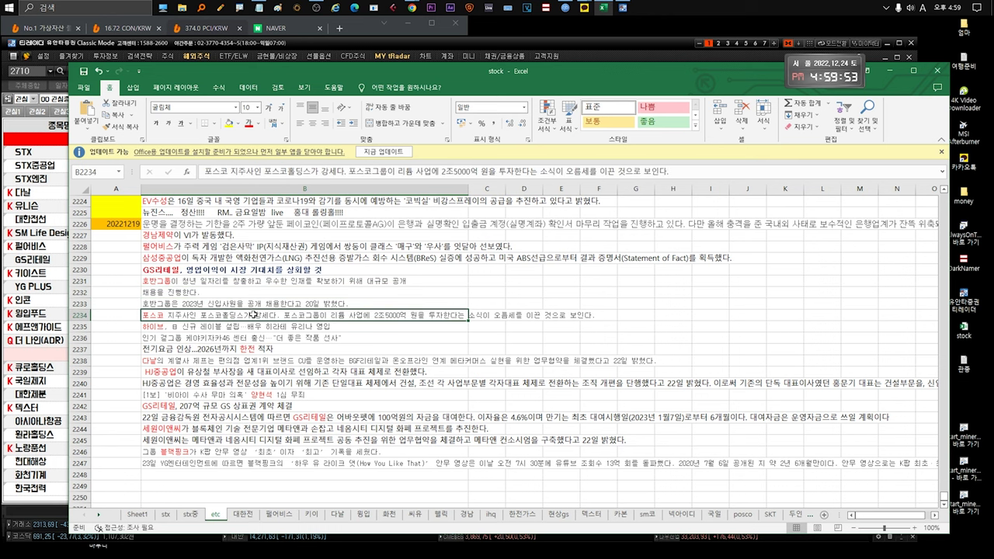
{"action": "double_click", "coordinate": [255, 315]}
{"action": "left_click_drag", "start_coordinate": [331, 316], "coordinate": [597, 316]}
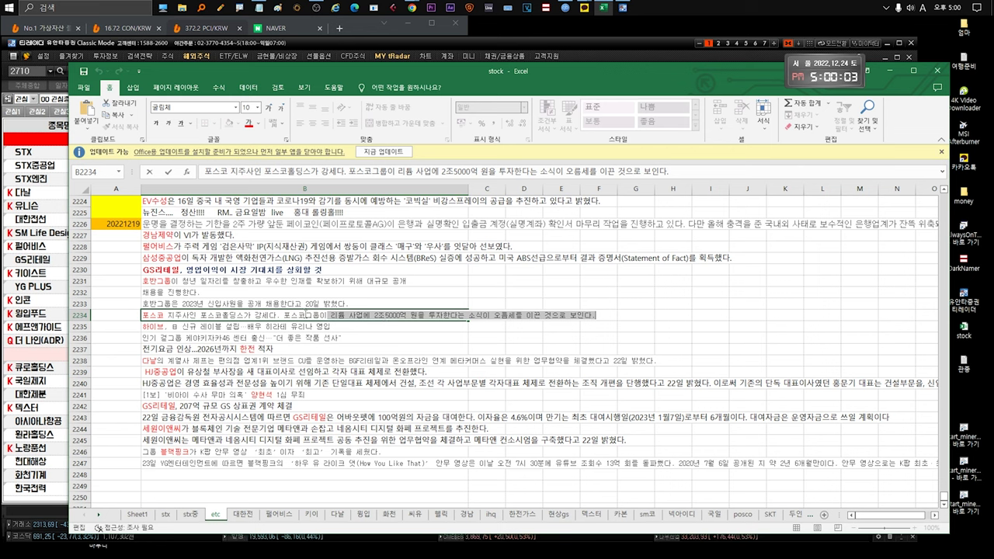
{"action": "left_click_drag", "start_coordinate": [286, 316], "coordinate": [136, 315]}
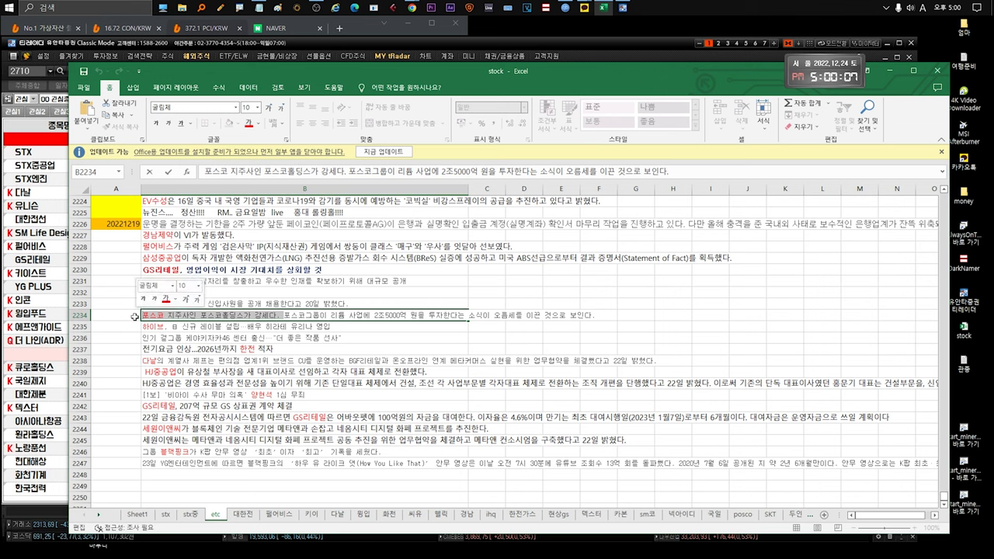
{"action": "left_click", "coordinate": [134, 317]}
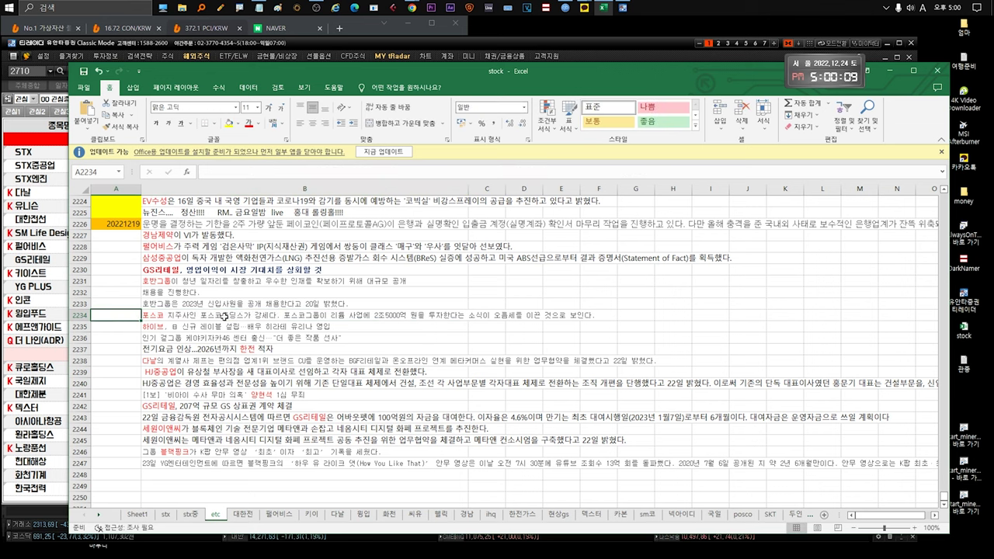
{"action": "left_click", "coordinate": [223, 316]}
Examine the 하이브 Japanese label notes in B2235 and B2236, highlighting the recruited actress and the idol group's name
{"action": "left_click", "coordinate": [223, 330]}
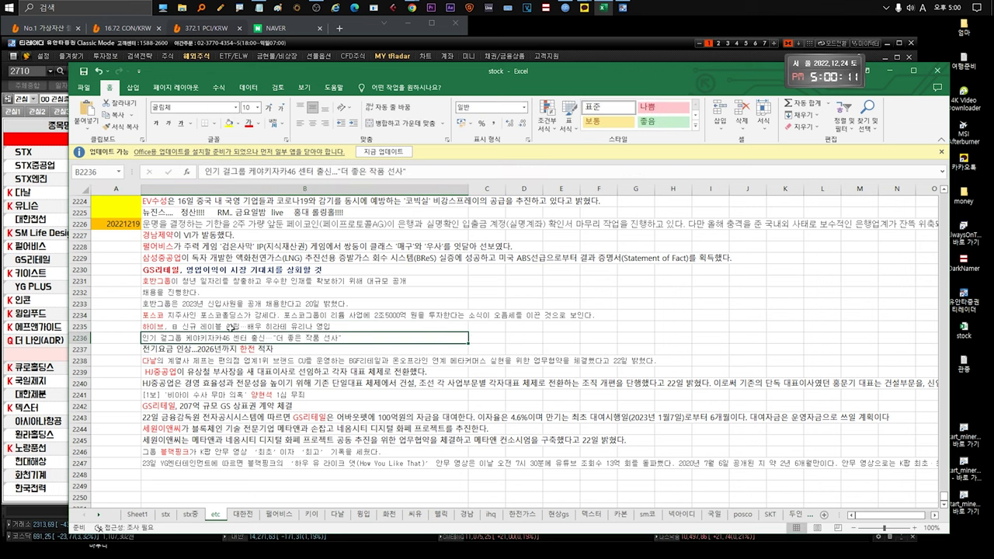
{"action": "double_click", "coordinate": [237, 328]}
{"action": "left_click_drag", "start_coordinate": [265, 327], "coordinate": [342, 326]}
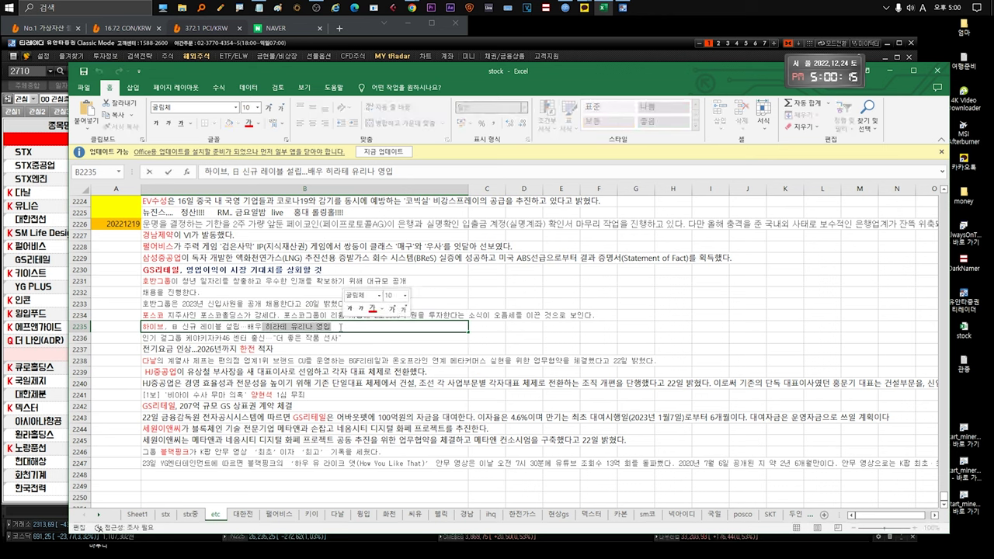
{"action": "left_click", "coordinate": [338, 329]}
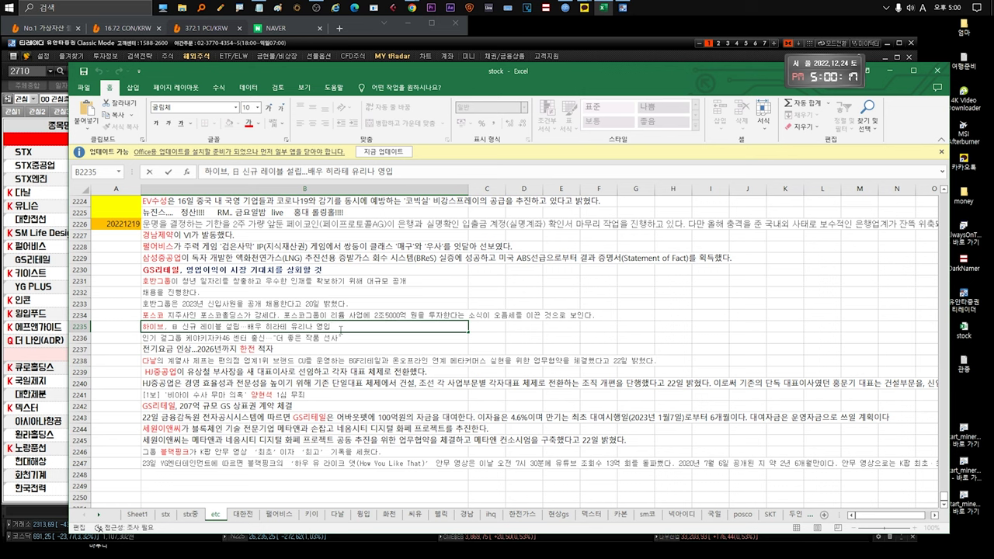
{"action": "key", "text": "Return"}
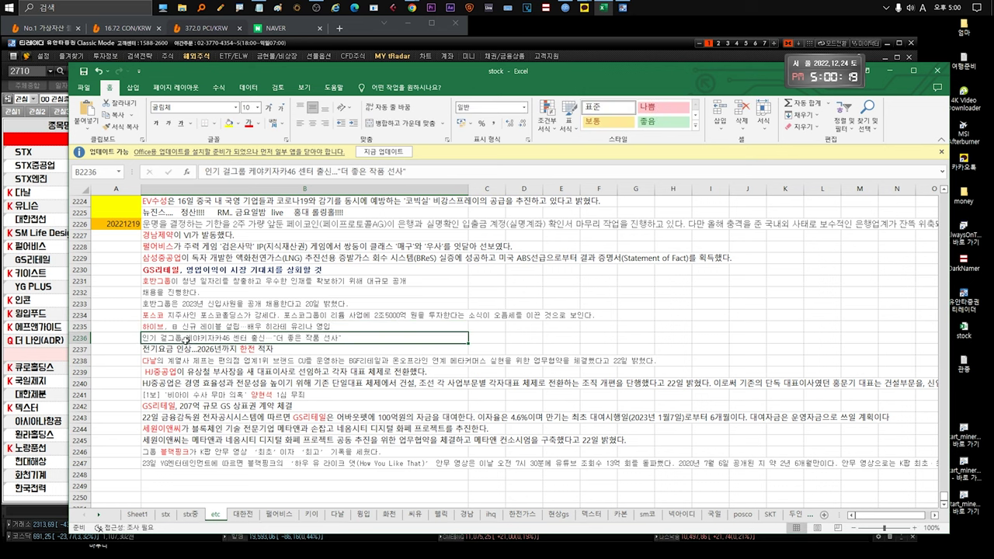
{"action": "double_click", "coordinate": [186, 338]}
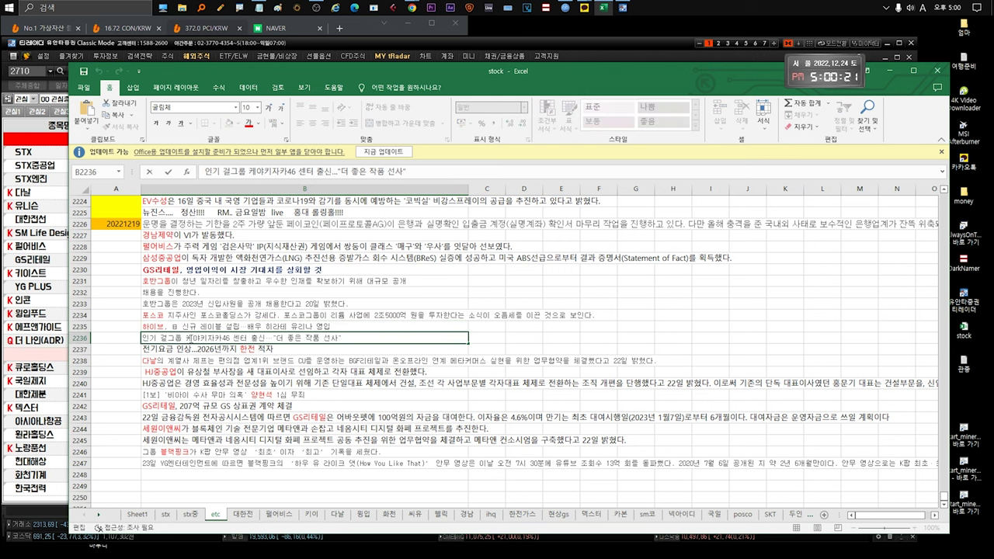
{"action": "left_click_drag", "start_coordinate": [187, 339], "coordinate": [237, 339]}
{"action": "left_click", "coordinate": [240, 339]}
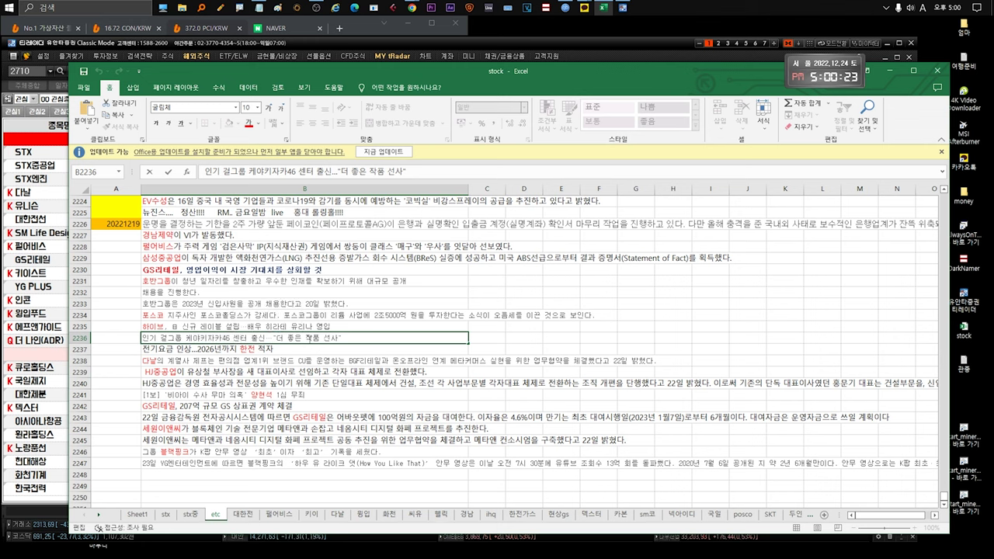
Review the 한전 electricity-rate note in B2237 and the 다날 partnership note in B2238, highlighting the BGF리테일 passage and the affiliate 제프
{"action": "left_click", "coordinate": [267, 349]}
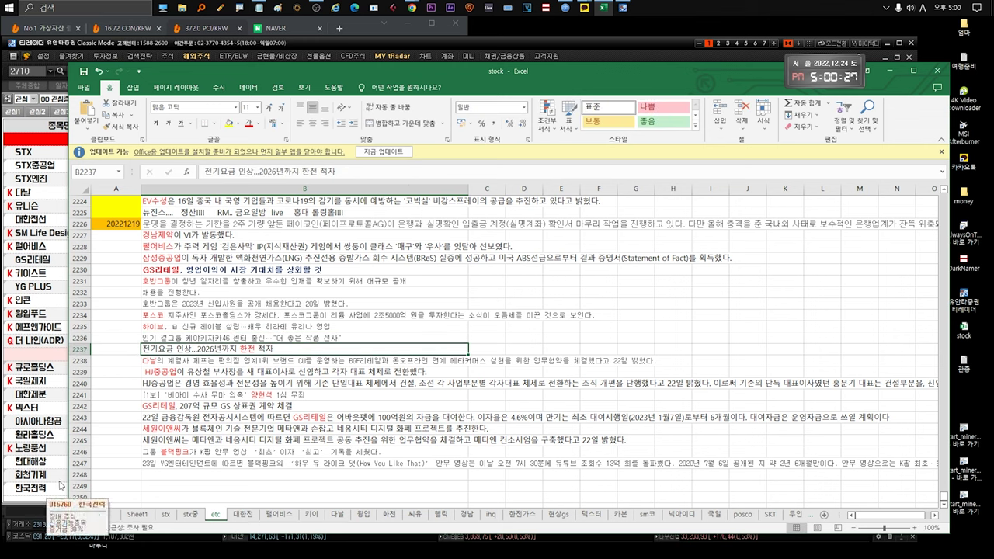
{"action": "left_click", "coordinate": [247, 362]}
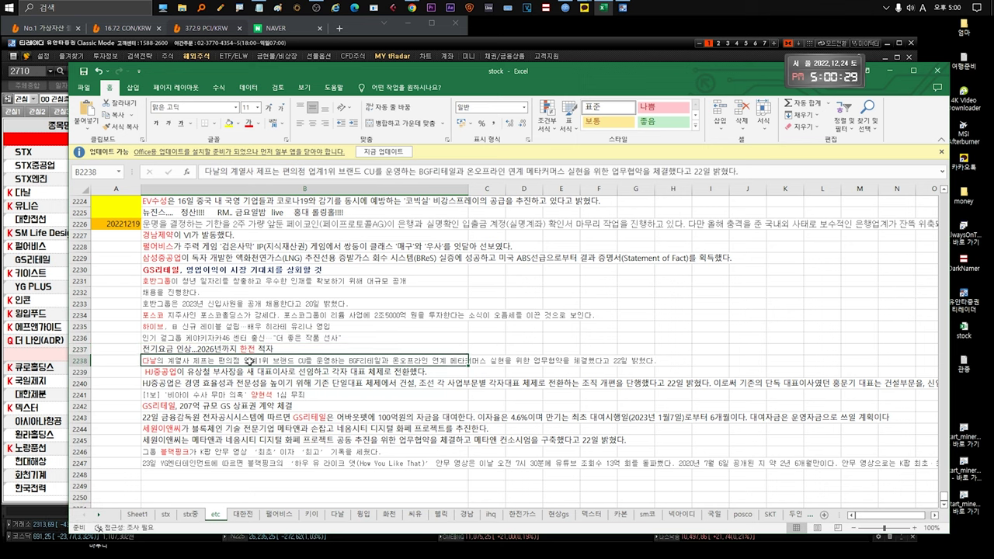
{"action": "double_click", "coordinate": [238, 361]}
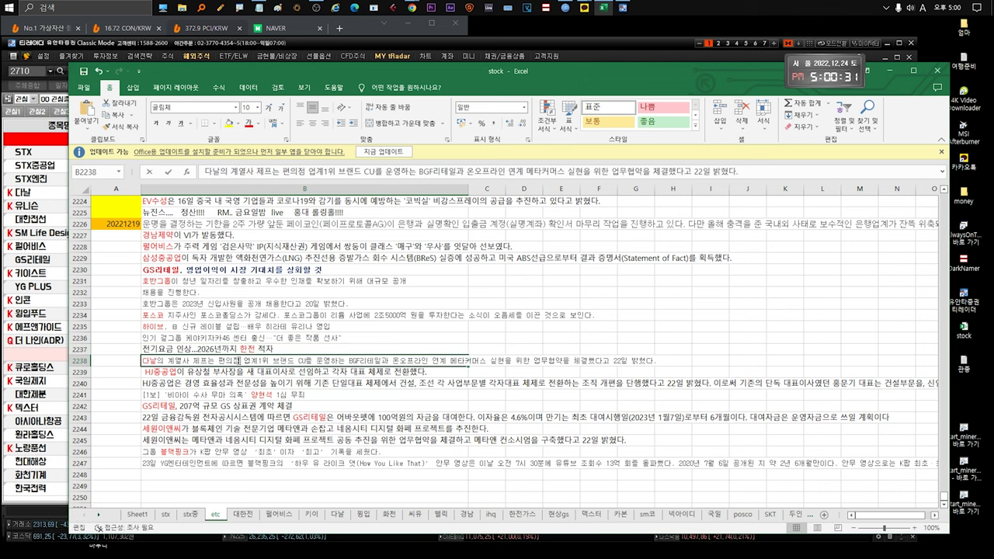
{"action": "left_click_drag", "start_coordinate": [288, 360], "coordinate": [536, 361]}
{"action": "left_click_drag", "start_coordinate": [221, 361], "coordinate": [197, 362]}
{"action": "left_click", "coordinate": [211, 362]}
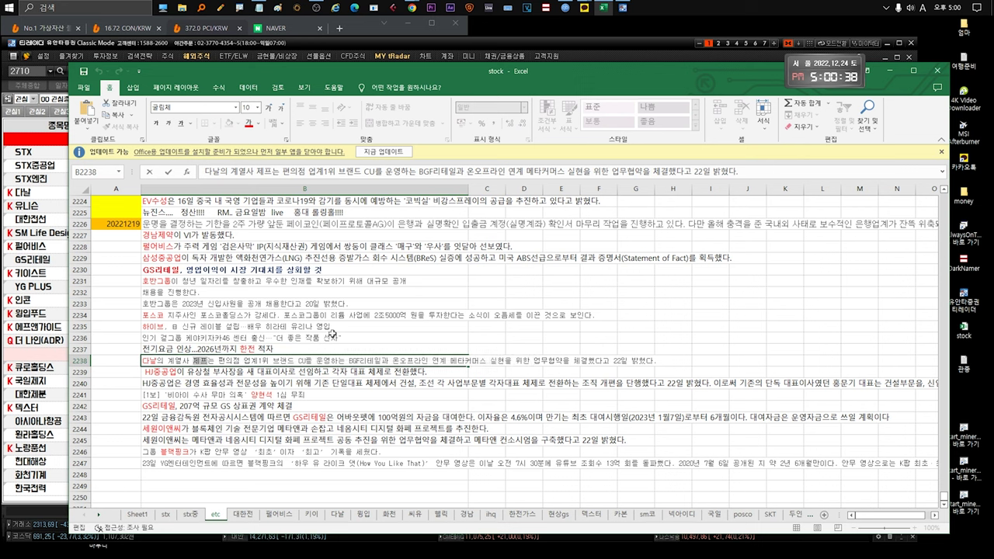
{"action": "scroll", "coordinate": [376, 376], "scroll_direction": "down", "scroll_amount": 1}
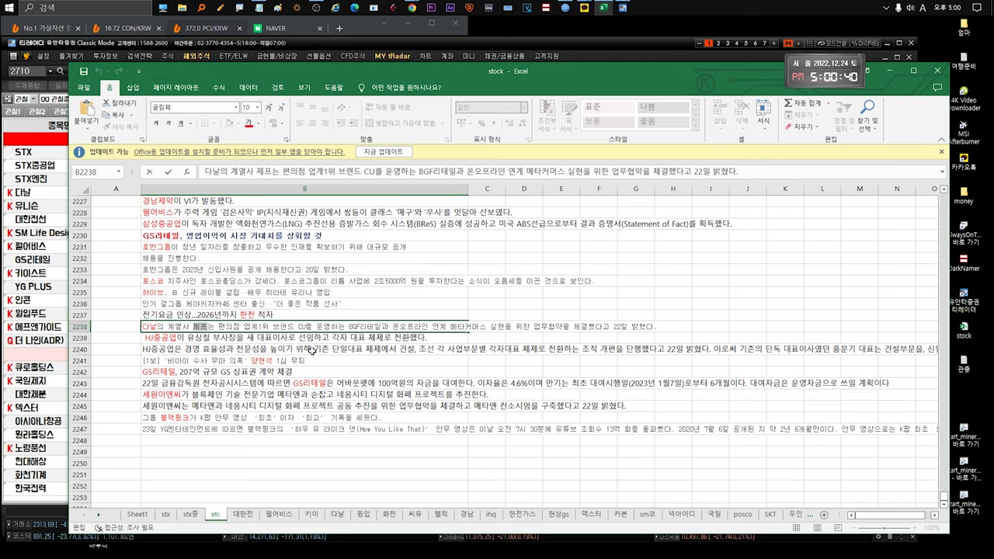
Read through the HJ중공업 management notes, the first-trial verdict note and the GS리테일 trademark and loan notes in B2239 to B2243
{"action": "left_click", "coordinate": [250, 337]}
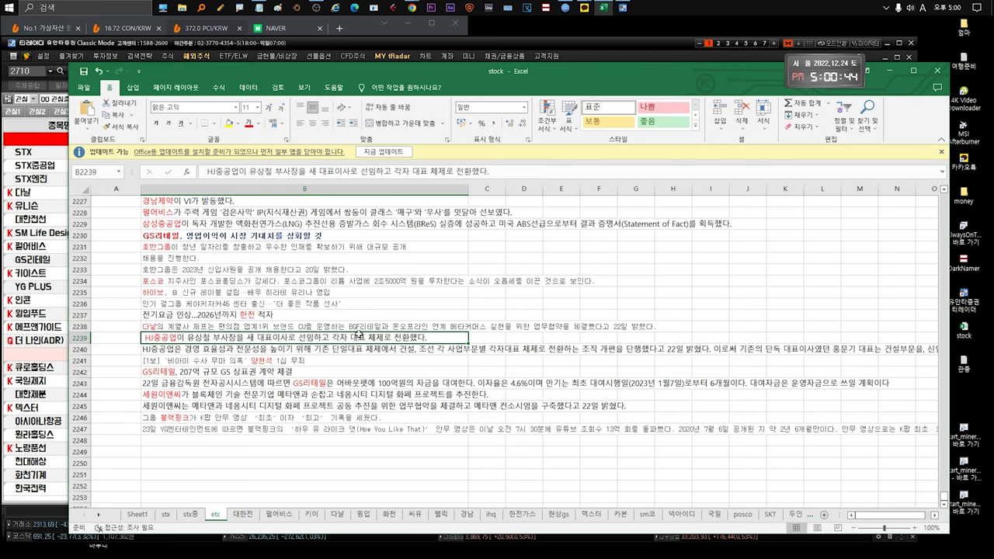
{"action": "left_click", "coordinate": [411, 348]}
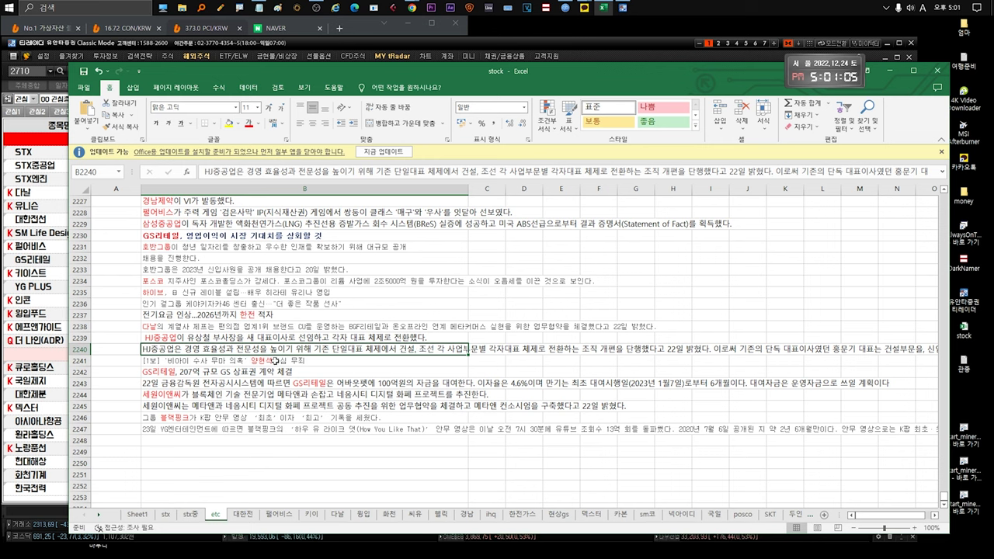
{"action": "left_click", "coordinate": [275, 361]}
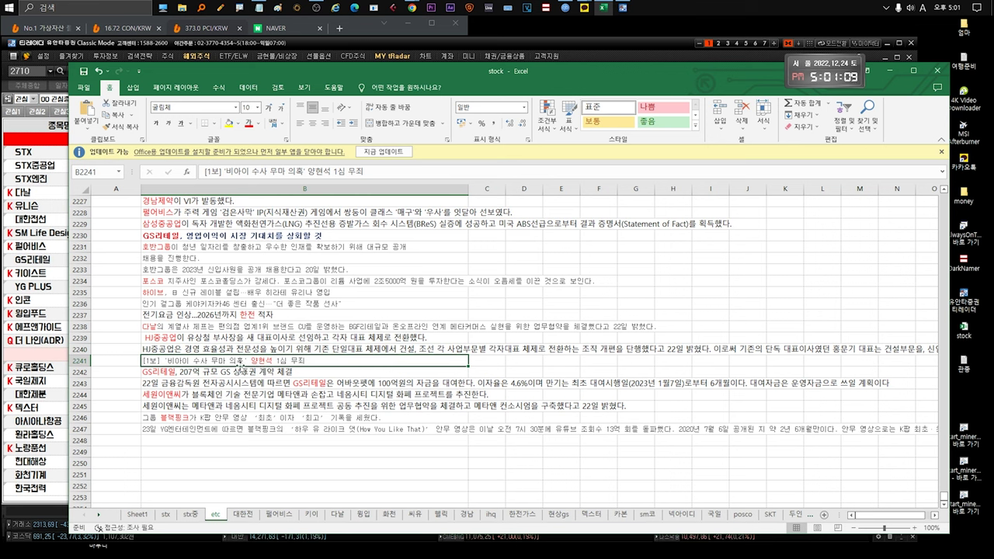
{"action": "left_click", "coordinate": [188, 374]}
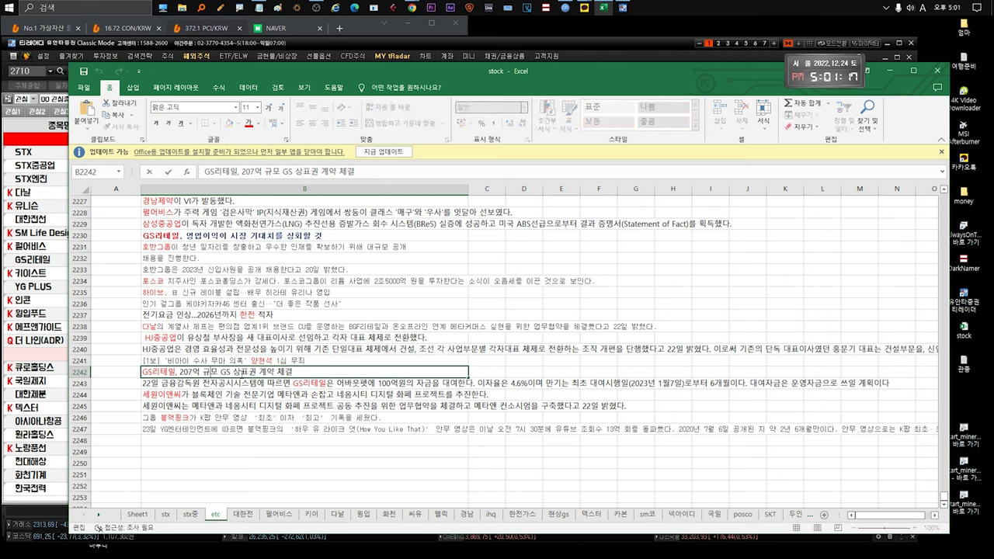
{"action": "left_click", "coordinate": [210, 384]}
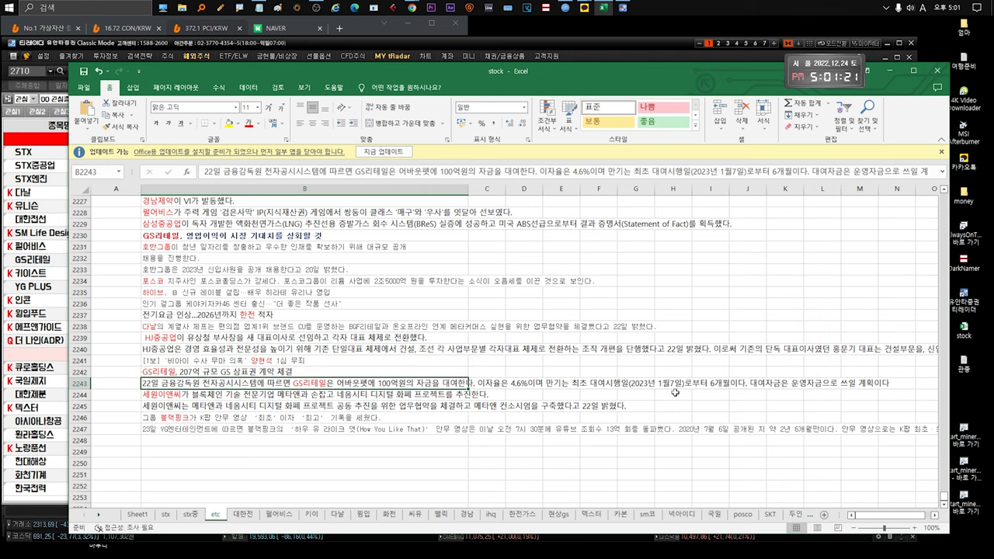
Examine the 세원이앤씨 digital-currency notes in B2244 and B2245, highlighting the wording about blockchain company 메타앤 in B2244
{"action": "left_click", "coordinate": [233, 396]}
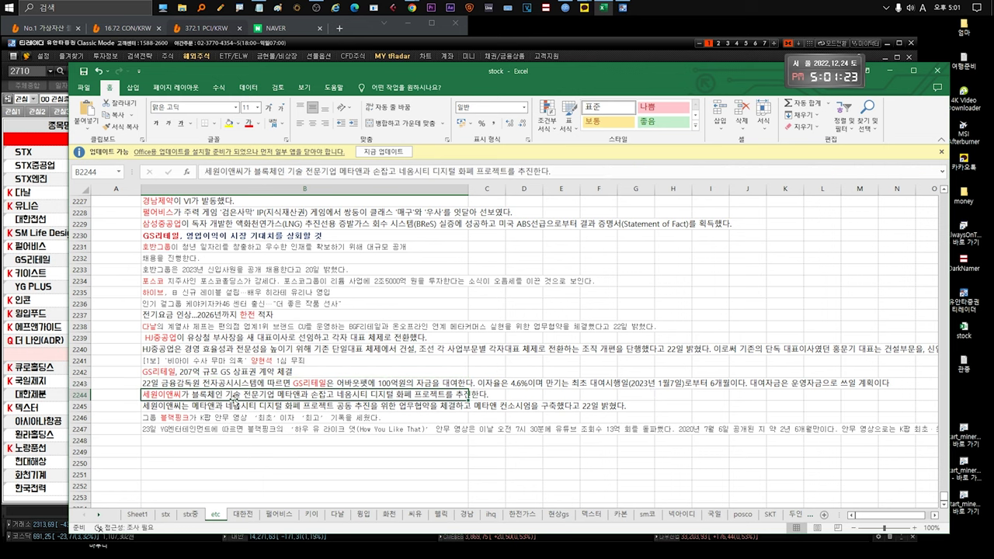
{"action": "double_click", "coordinate": [204, 394]}
{"action": "left_click_drag", "start_coordinate": [204, 394], "coordinate": [441, 396]}
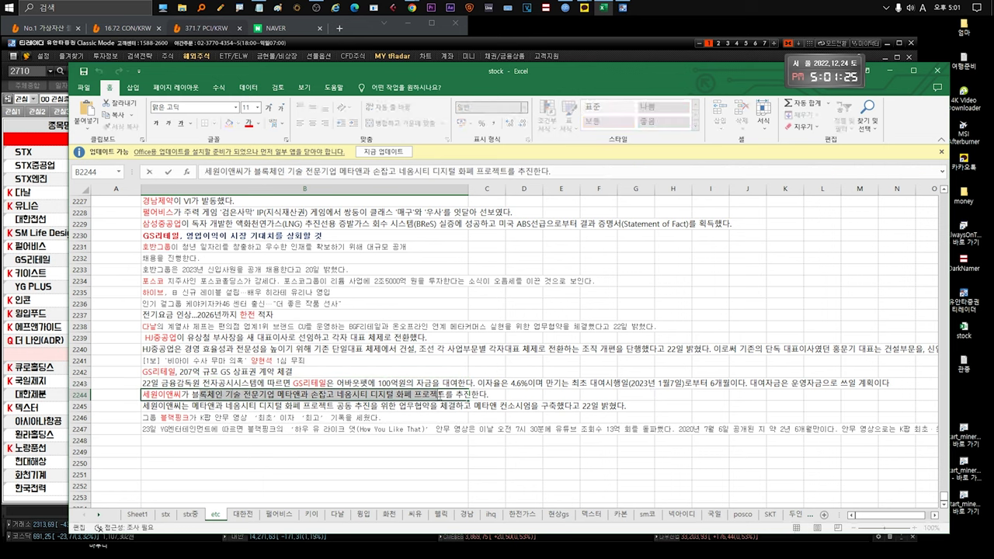
{"action": "left_click", "coordinate": [262, 407]}
{"action": "double_click", "coordinate": [246, 406]}
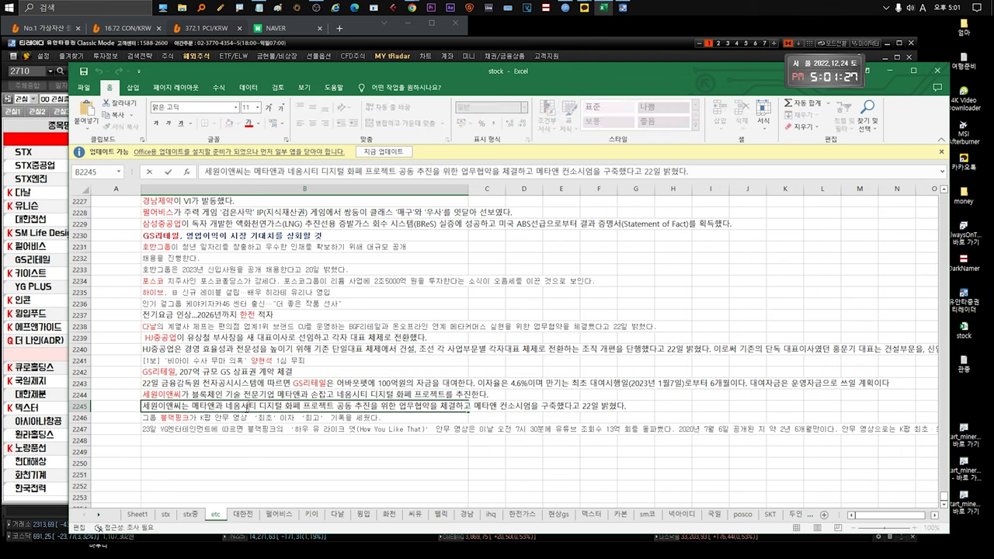
{"action": "double_click", "coordinate": [218, 395]}
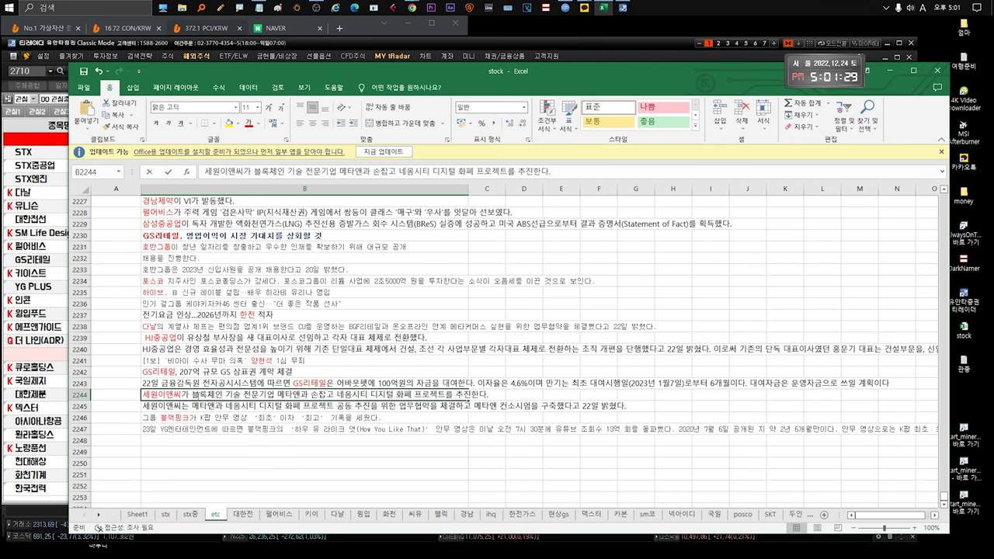
{"action": "left_click_drag", "start_coordinate": [193, 395], "coordinate": [296, 395]}
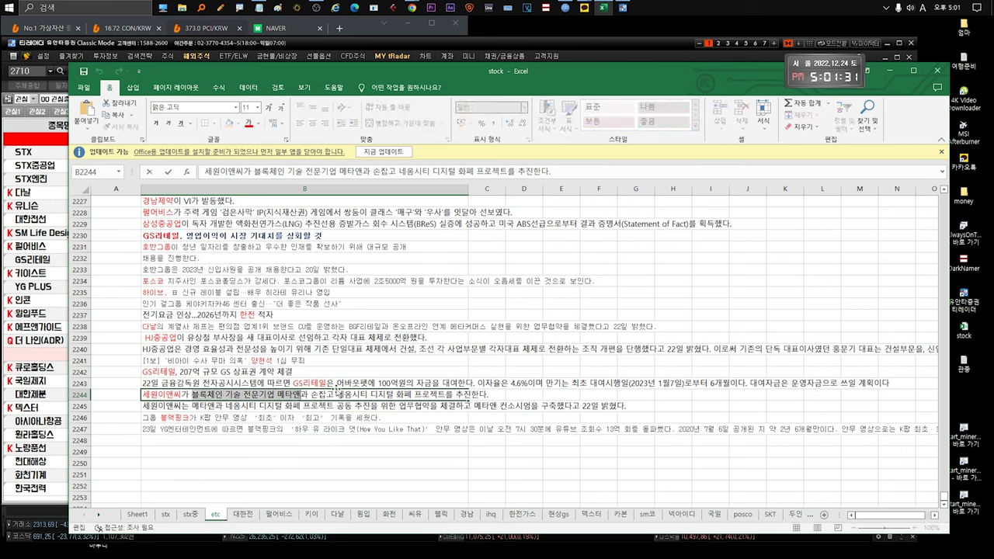
Reread the 세원이앤씨 네옴시티 digital-currency notes in B2244 and B2245, selecting both cells together
{"action": "left_click", "coordinate": [363, 403]}
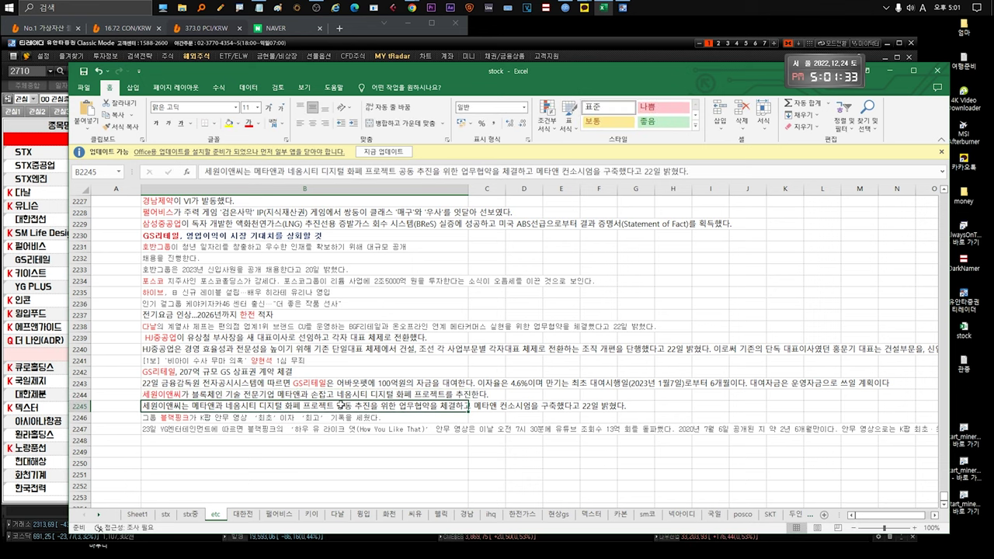
{"action": "left_click", "coordinate": [282, 394]}
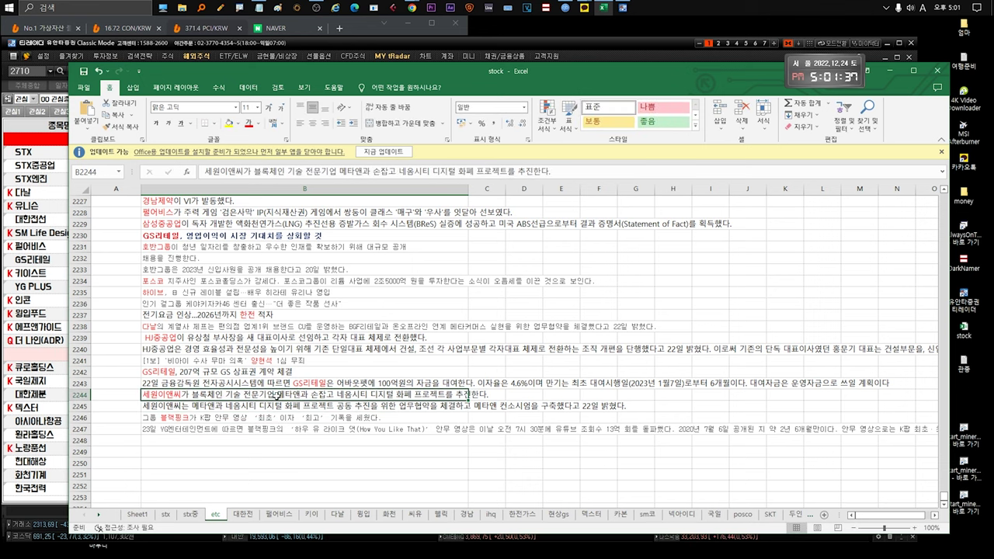
{"action": "left_click", "coordinate": [261, 406], "text": "shift"}
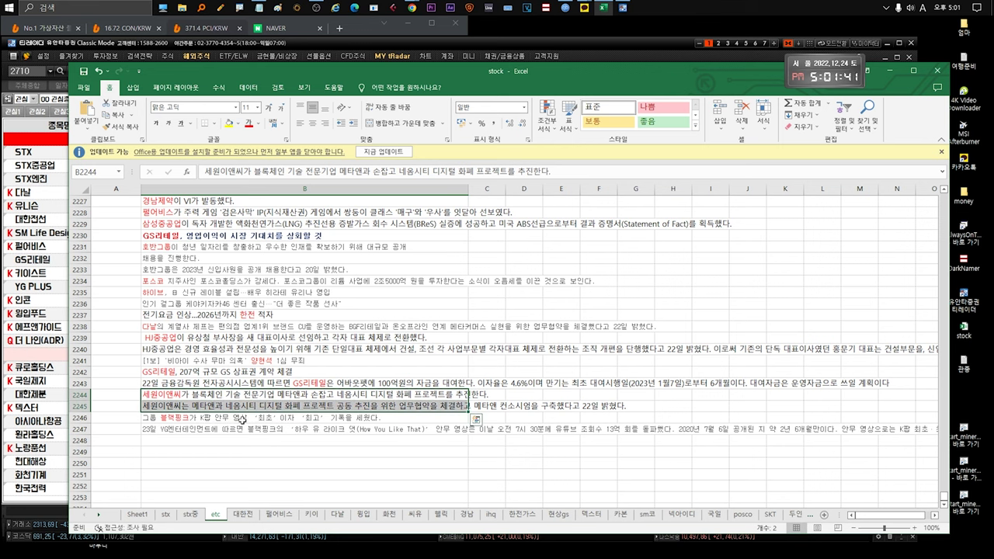
Read the 블랙핑크 choreography-video record notes in B2246 and B2247
{"action": "left_click", "coordinate": [242, 420]}
{"action": "double_click", "coordinate": [399, 419]}
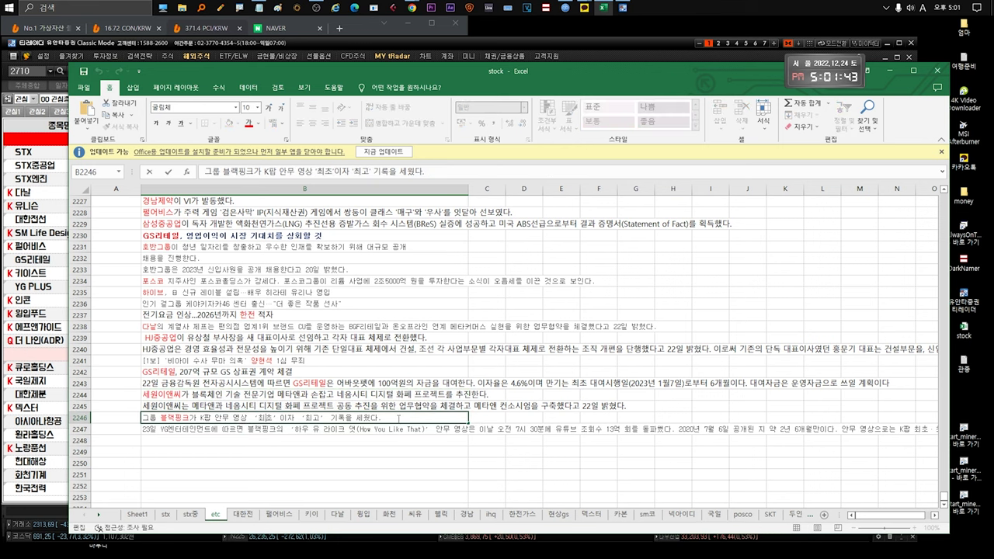
{"action": "left_click", "coordinate": [313, 429]}
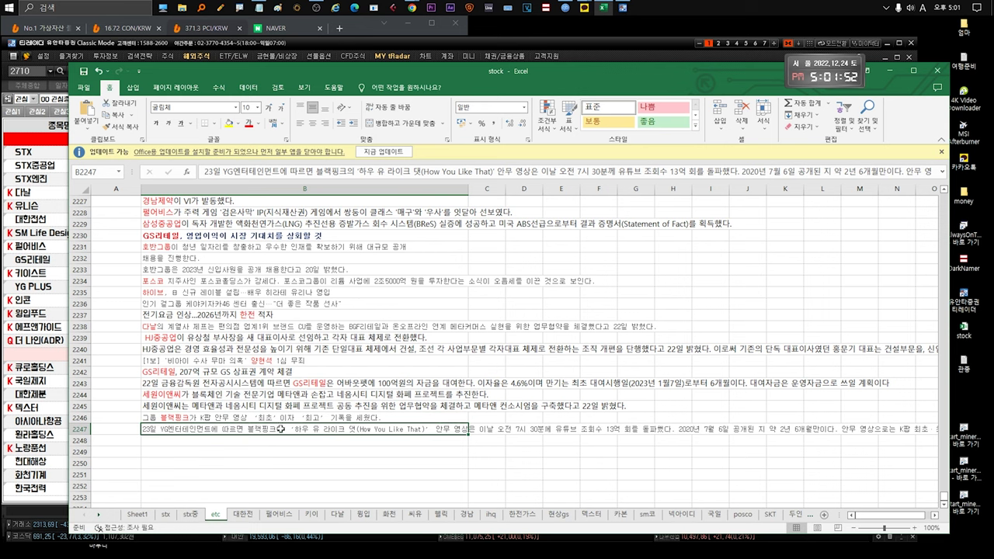
{"action": "key", "text": "Left"}
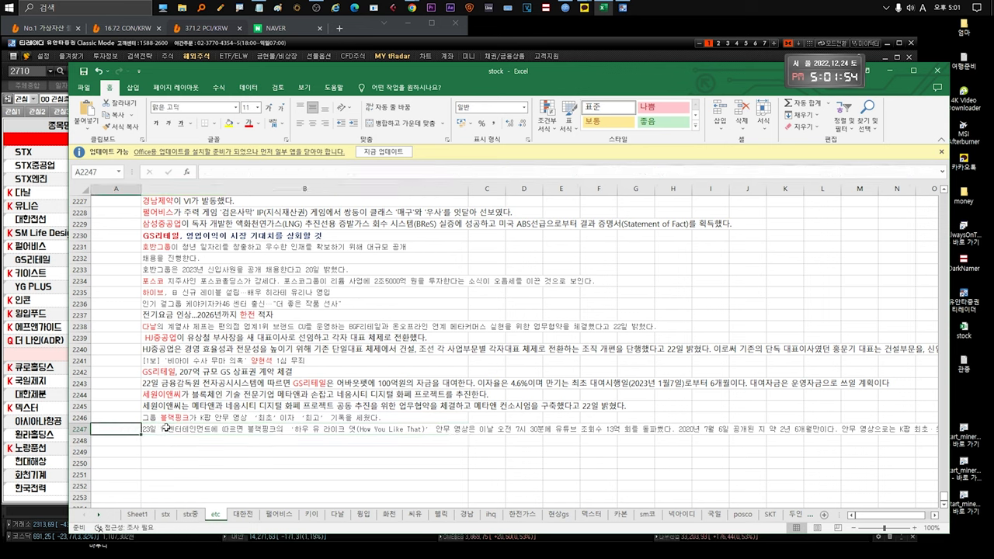
{"action": "left_click", "coordinate": [331, 427]}
{"action": "left_click", "coordinate": [275, 417]}
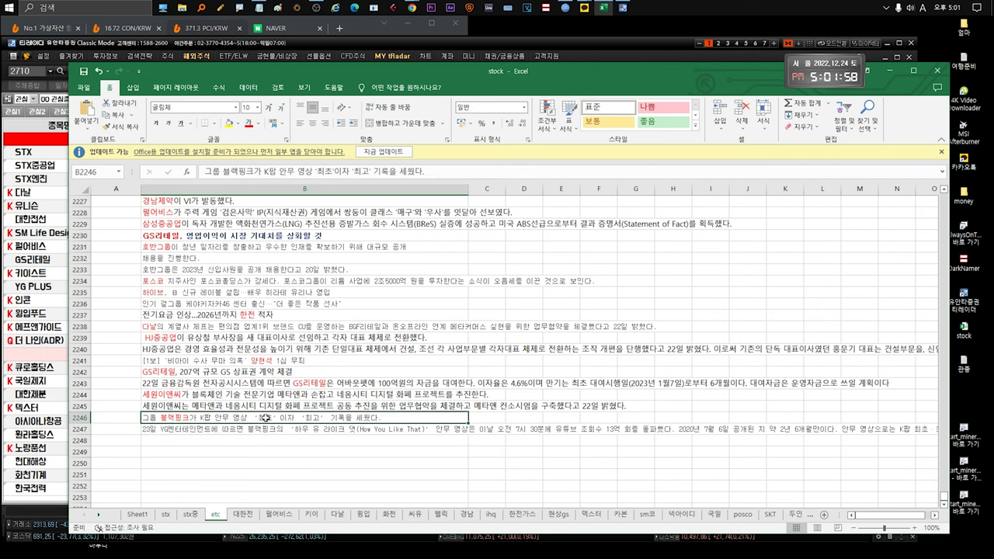
{"action": "left_click", "coordinate": [136, 417]}
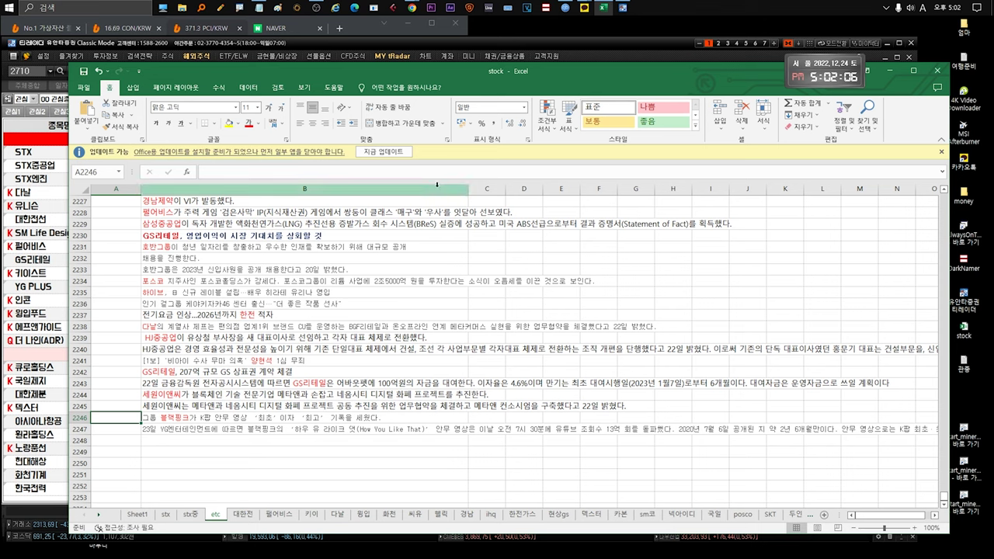
Open the stx sheet and read the 20221219 lithium-stock note in B645
{"action": "left_click", "coordinate": [166, 514]}
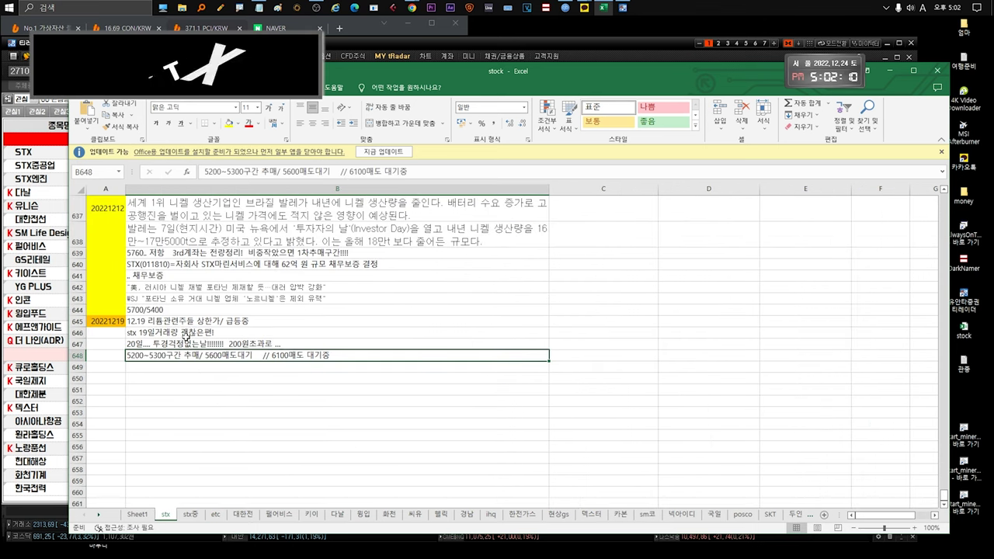
{"action": "left_click", "coordinate": [183, 321]}
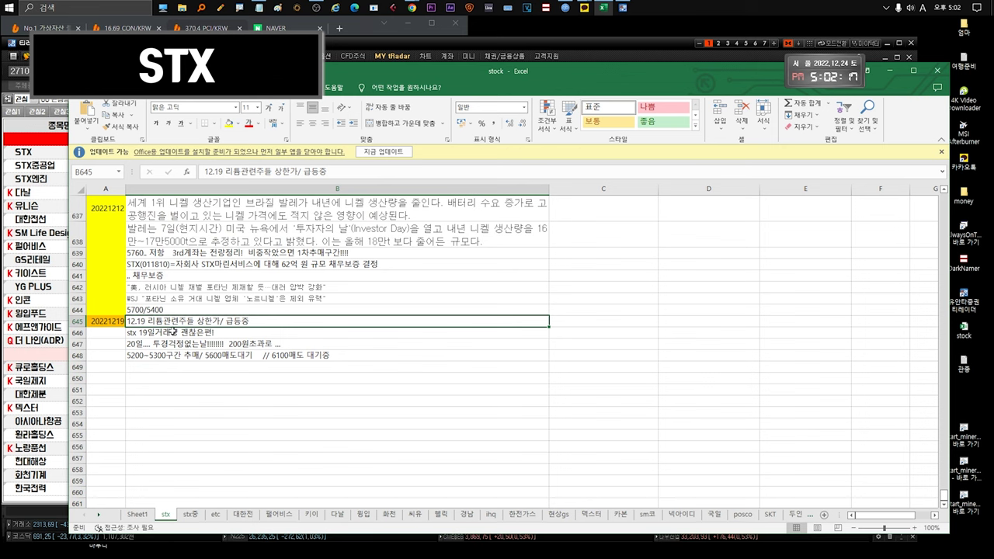
Switch to the 티레이더 trading program and view STX's 3-minute chart and its daily chart
{"action": "left_click", "coordinate": [43, 155]}
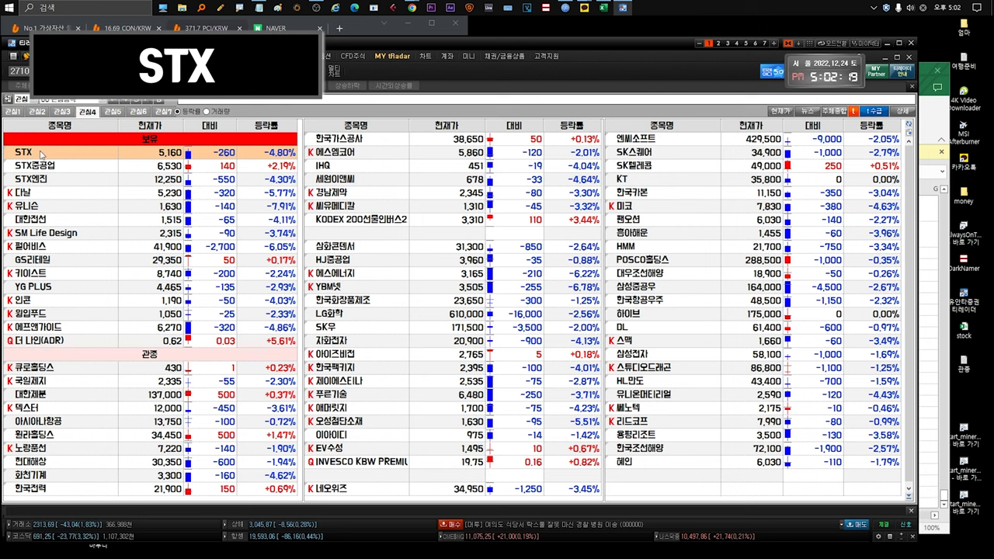
{"action": "double_click", "coordinate": [43, 155]}
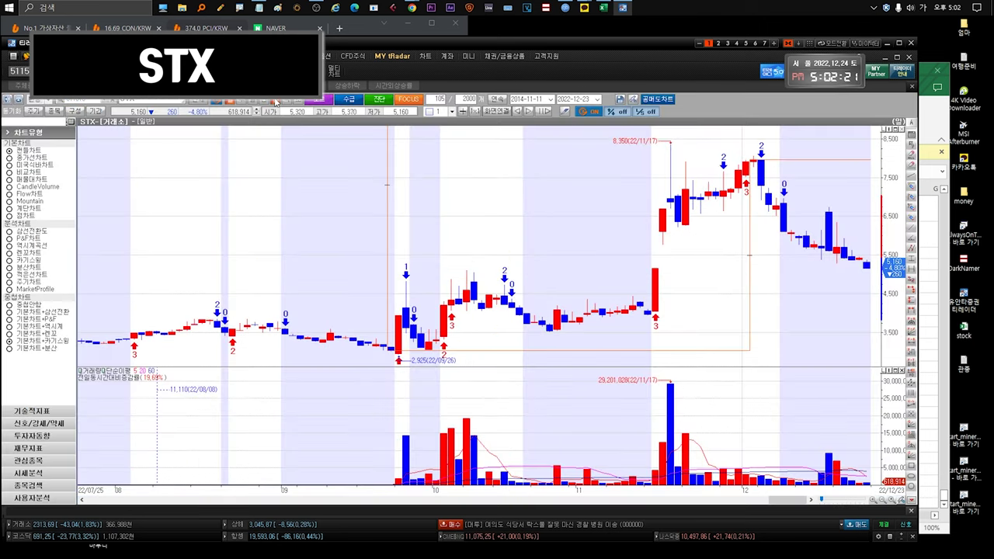
{"action": "left_click", "coordinate": [275, 102]}
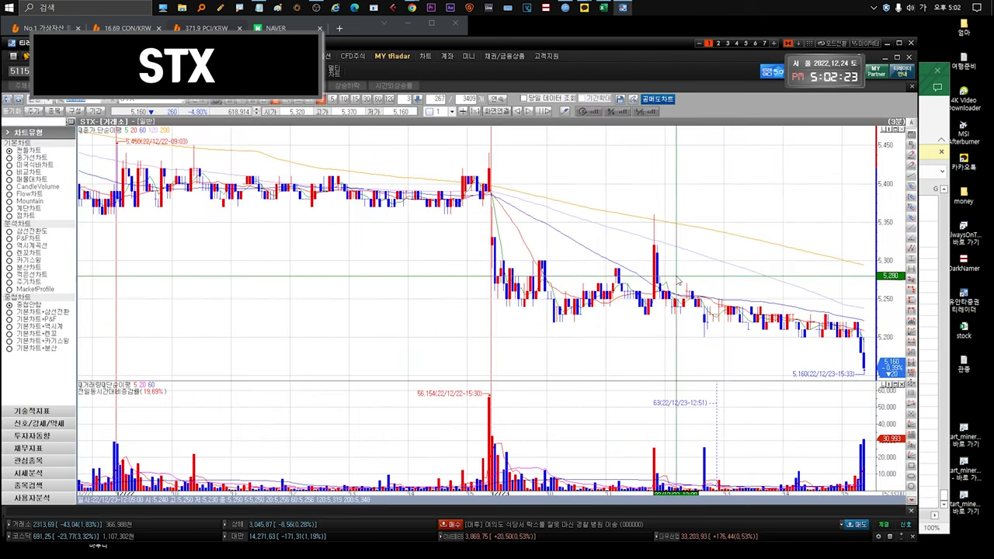
{"action": "left_click", "coordinate": [237, 102]}
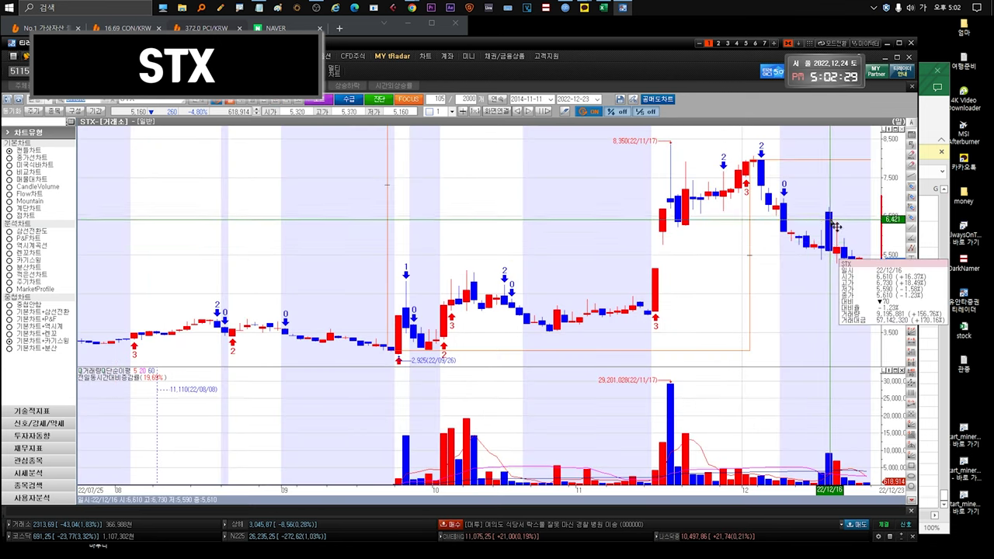
View the STX중공업 daily chart from the watchlist and return to the STX daily chart
{"action": "key", "text": "Down"}
{"action": "key", "text": "Down"}
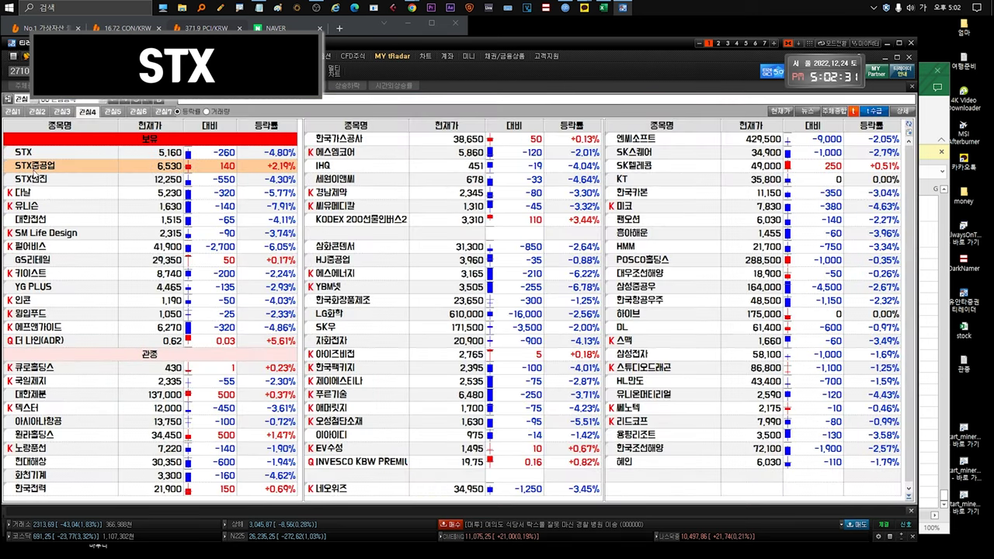
{"action": "key", "text": "Return"}
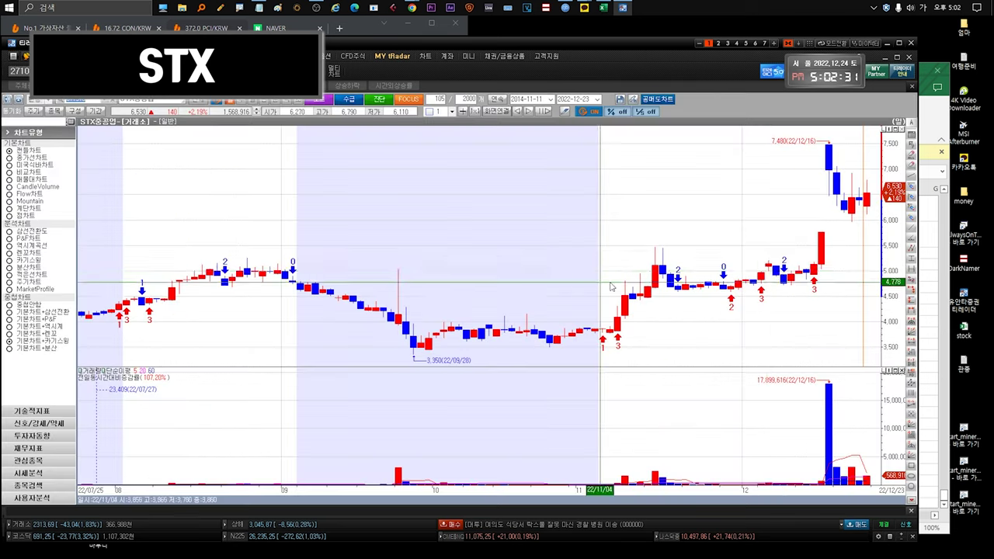
{"action": "key", "text": "ctrl+Tab"}
{"action": "left_click", "coordinate": [208, 153]}
{"action": "key", "text": "ctrl+Tab"}
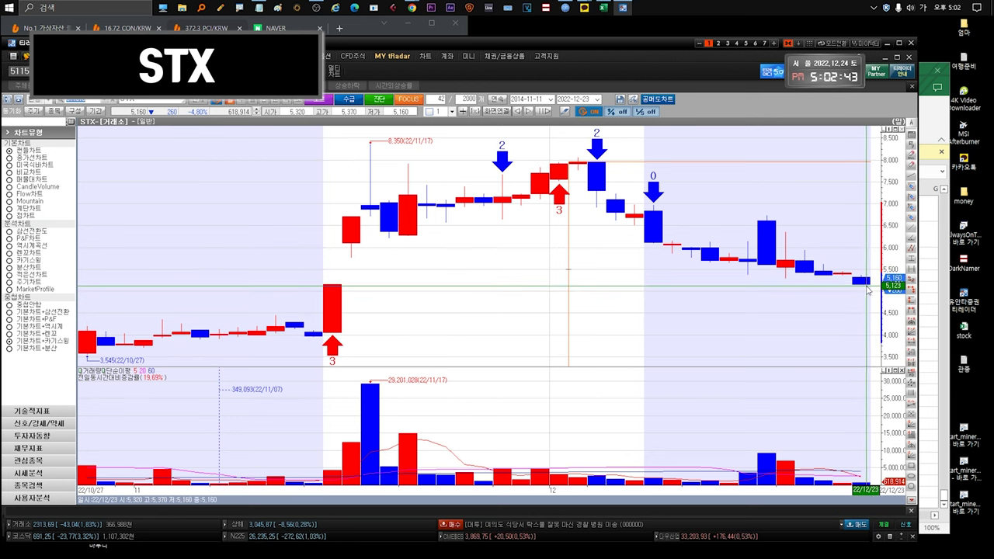
Examine the STX daily price history, inspecting the 22/11/15 limit-up candle and the 22/10/06 candle
{"action": "mouse_move", "coordinate": [337, 291]}
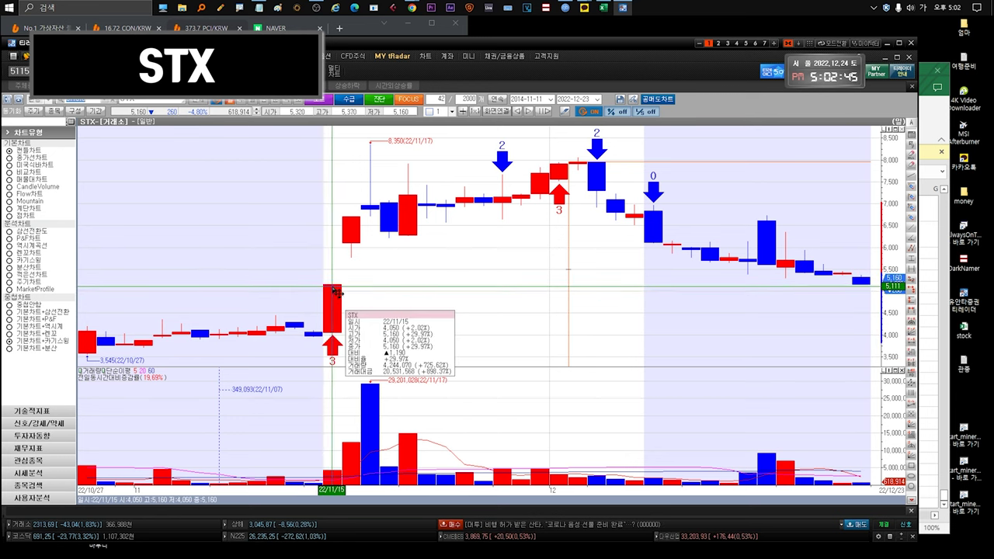
{"action": "scroll", "coordinate": [336, 291], "scroll_direction": "up", "scroll_amount": 8}
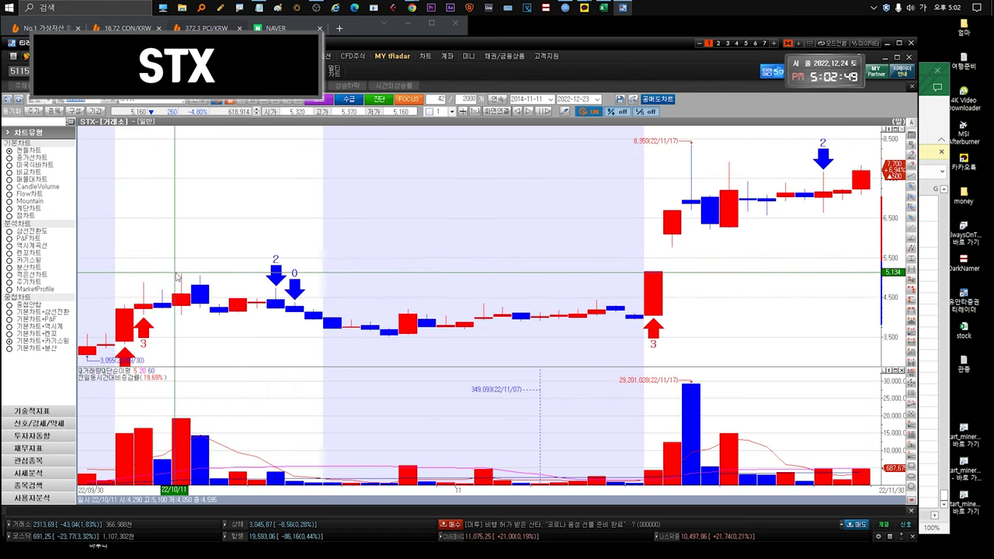
{"action": "mouse_move", "coordinate": [139, 291]}
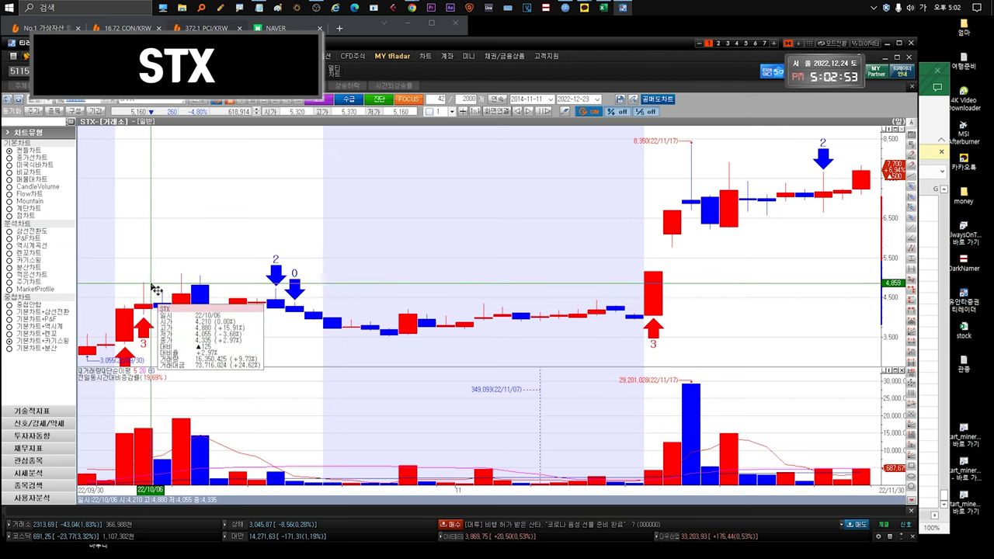
{"action": "mouse_move", "coordinate": [129, 315]}
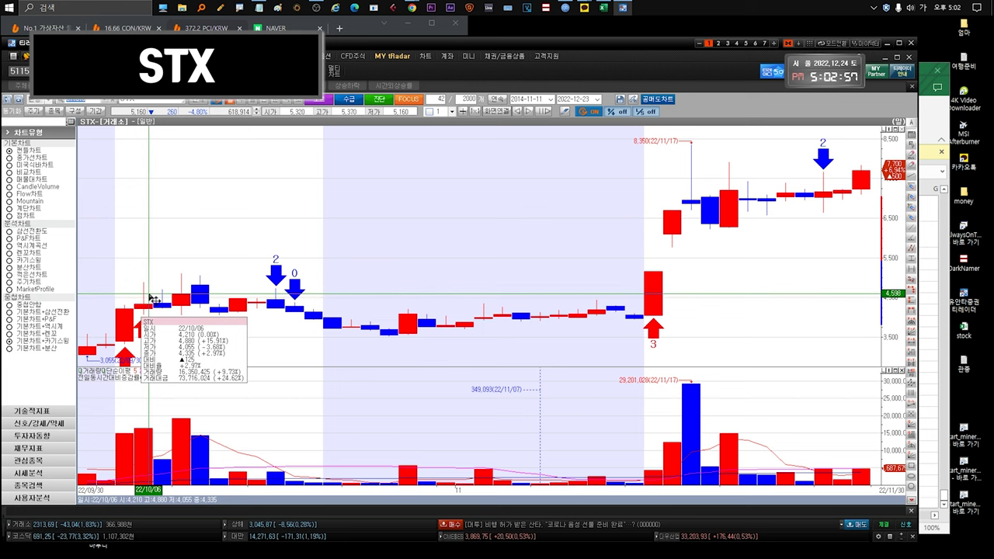
{"action": "scroll", "coordinate": [598, 288], "scroll_direction": "down", "scroll_amount": 5}
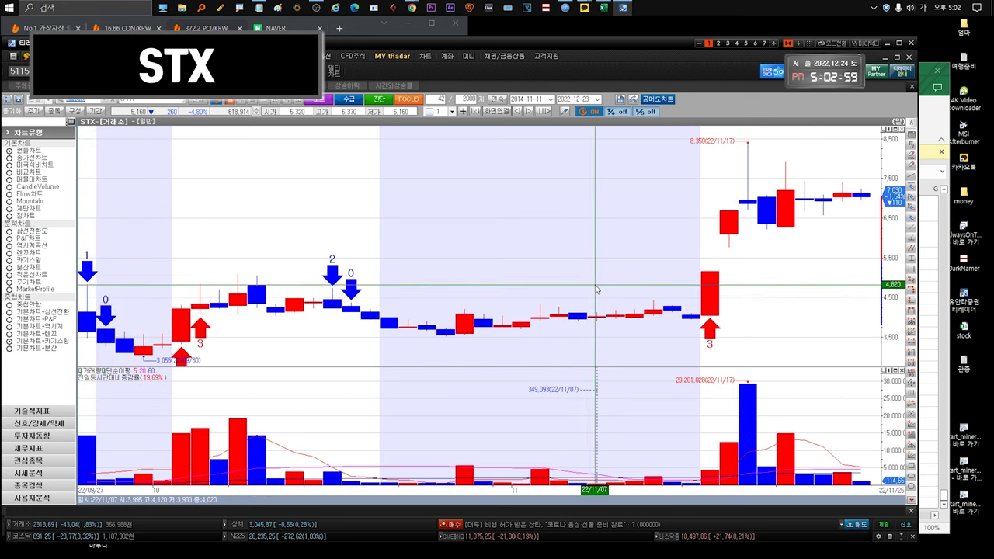
{"action": "scroll", "coordinate": [592, 279], "scroll_direction": "down", "scroll_amount": 4}
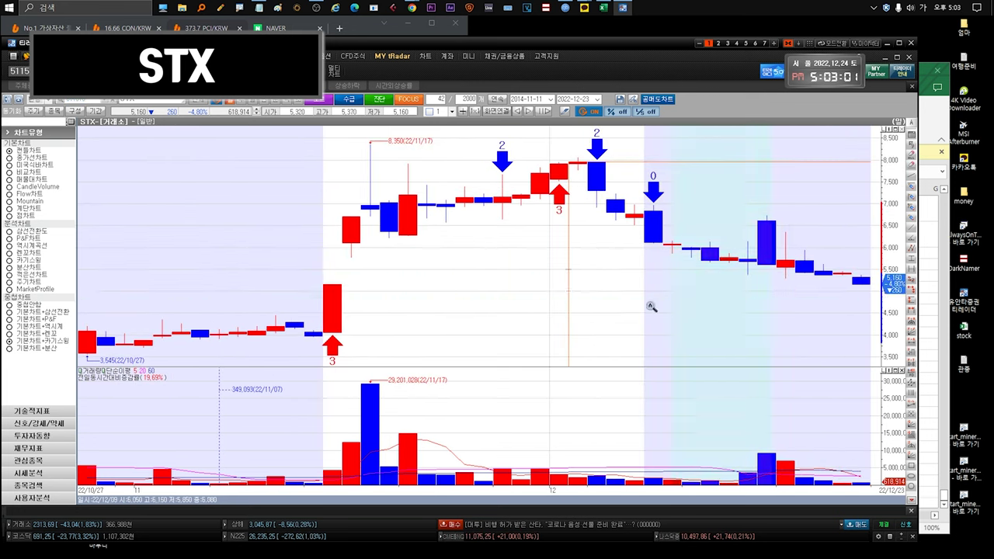
{"action": "scroll", "coordinate": [654, 303], "scroll_direction": "up", "scroll_amount": 5}
{"action": "scroll", "coordinate": [775, 282], "scroll_direction": "down", "scroll_amount": 3}
{"action": "scroll", "coordinate": [774, 295], "scroll_direction": "down", "scroll_amount": 3}
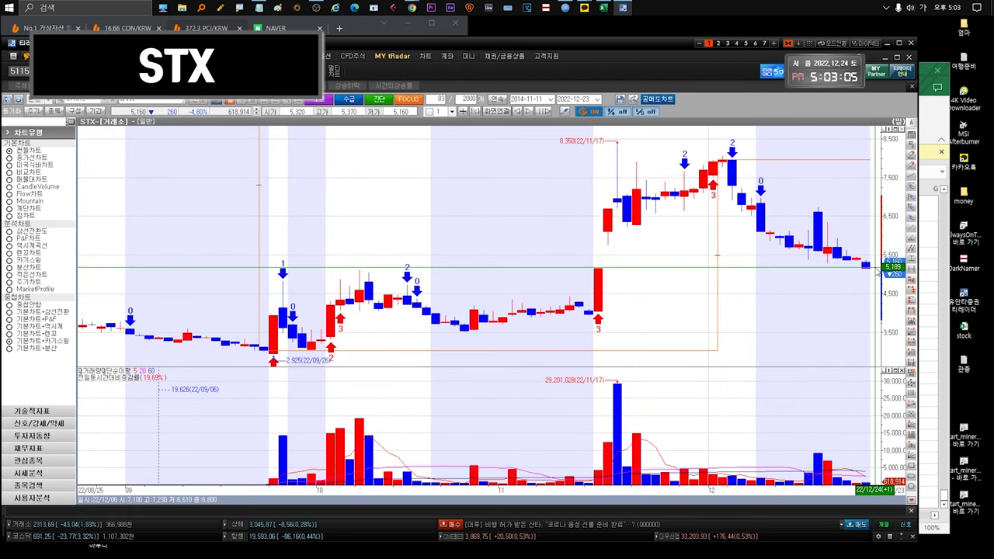
Switch to the stock workbook and review the trading plan in B648, highlighting 매도대기 without changing the cell
{"action": "left_click", "coordinate": [925, 121]}
{"action": "key", "text": "Down"}
{"action": "key", "text": "Down"}
{"action": "key", "text": "Down"}
{"action": "double_click", "coordinate": [176, 356]}
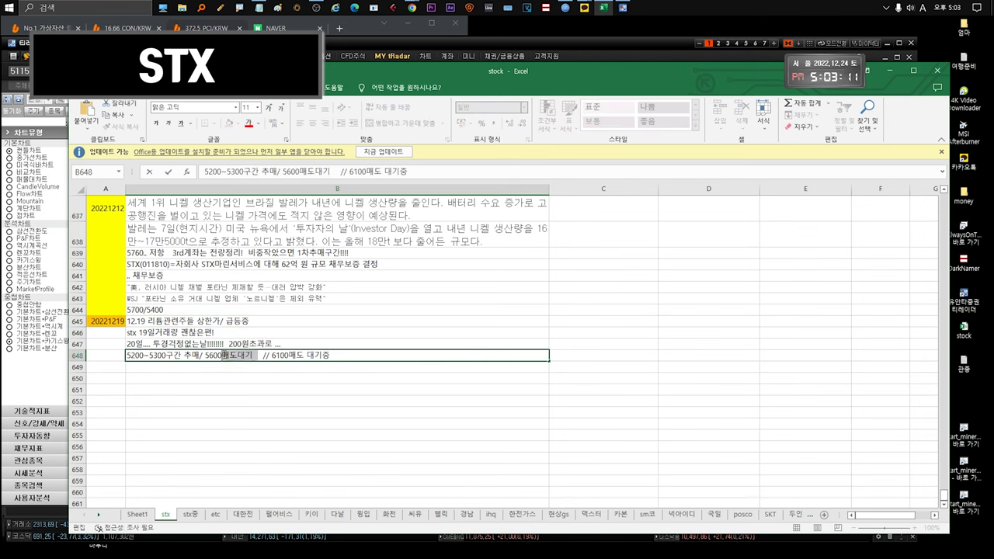
{"action": "key", "text": "Escape"}
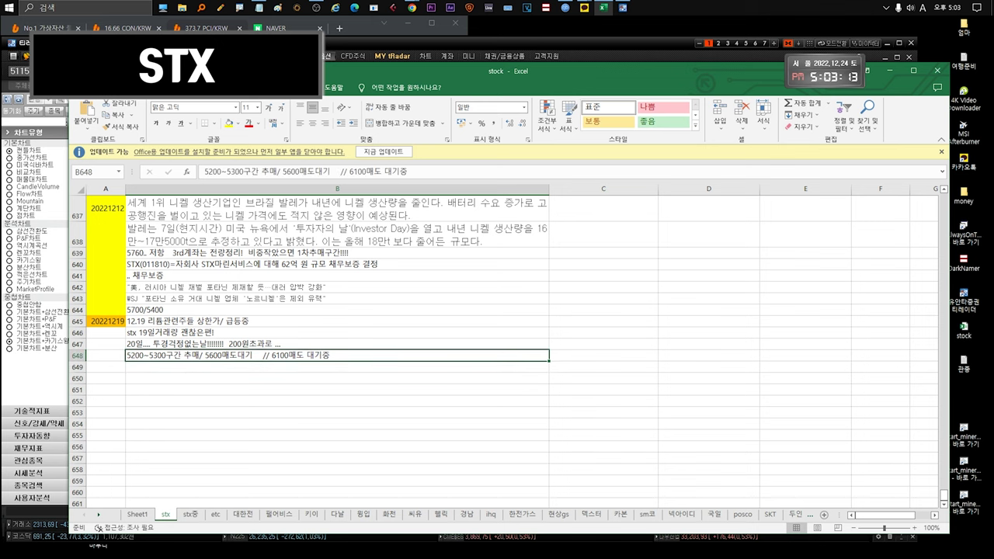
Switch to the 티레이더 trading program and check the recent STX and STX중공업 daily candles, including STX중공업 on 22/12/21
{"action": "left_click", "coordinate": [337, 45]}
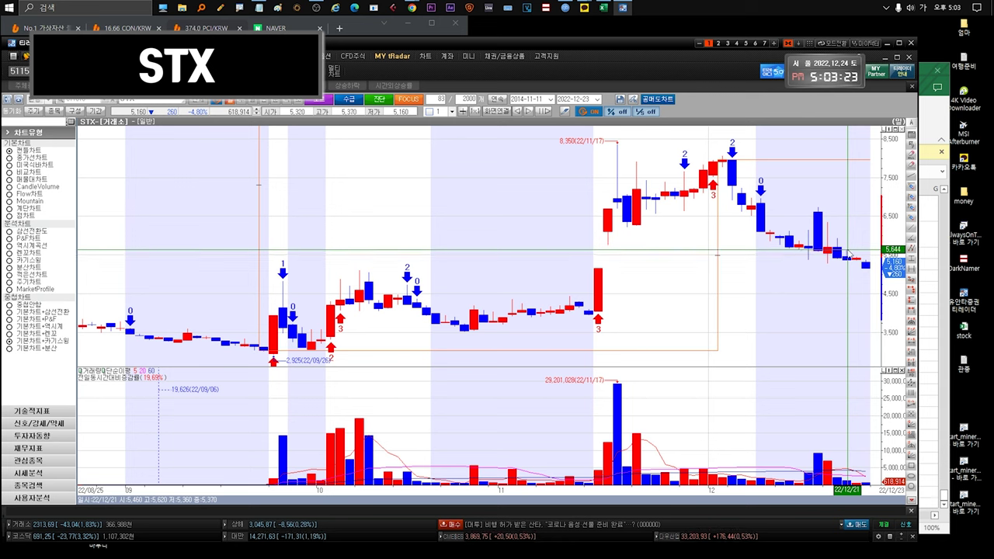
{"action": "key", "text": "ctrl+Tab"}
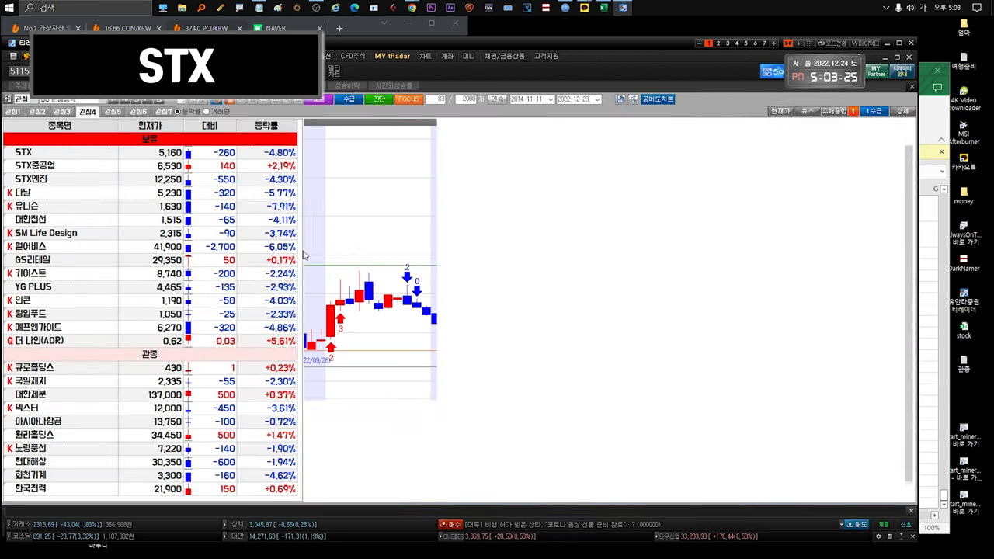
{"action": "double_click", "coordinate": [81, 165]}
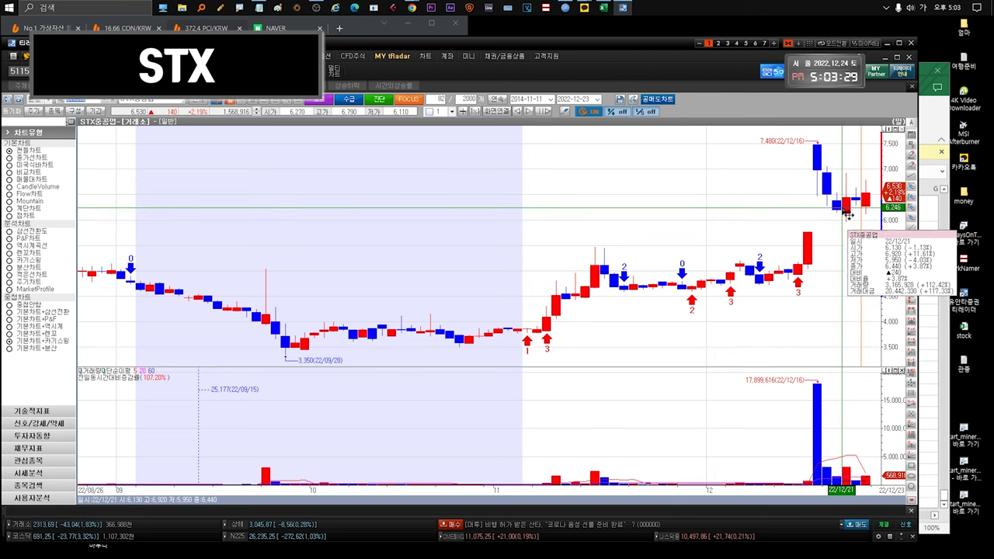
{"action": "key", "text": "ctrl+Tab"}
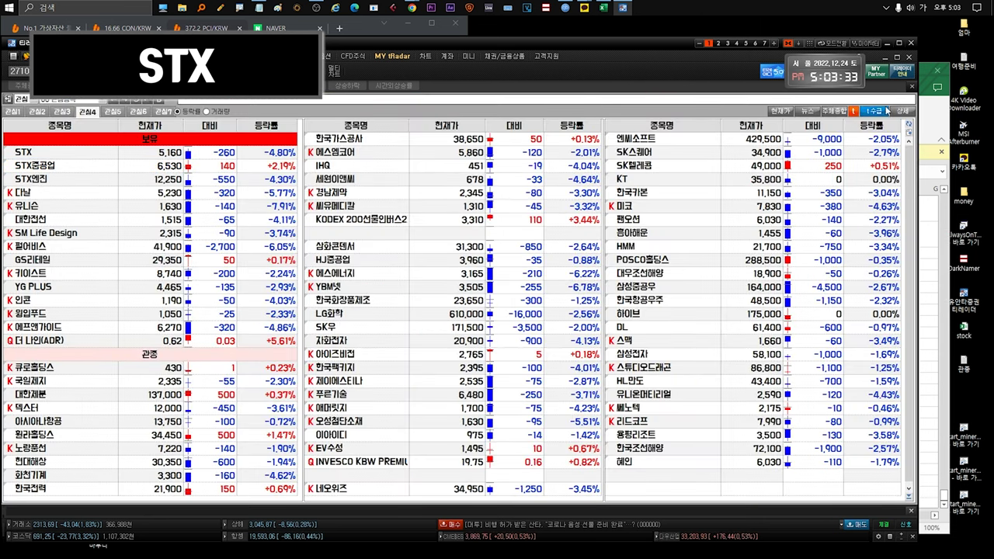
Return to the stock workbook and review the notes in B648 and B646, highlighting 5600매도대기 in B648
{"action": "key", "text": "alt+Tab"}
{"action": "double_click", "coordinate": [336, 355]}
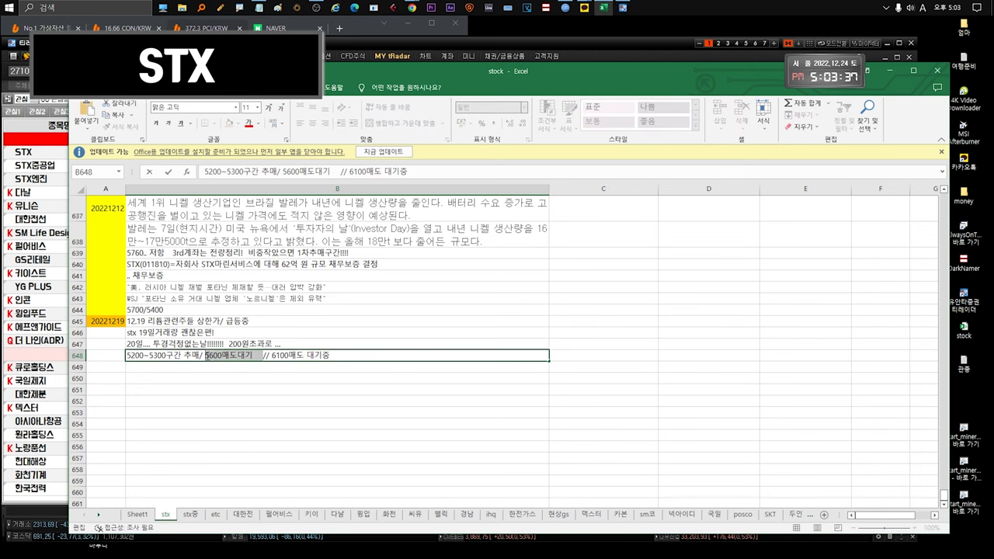
{"action": "left_click", "coordinate": [45, 153]}
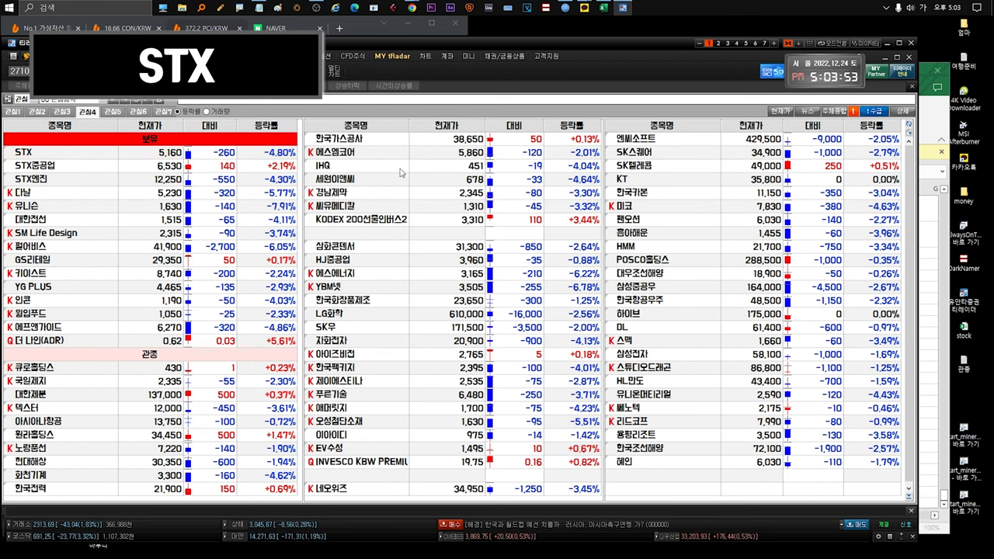
{"action": "left_click", "coordinate": [924, 134]}
{"action": "left_click", "coordinate": [179, 337]}
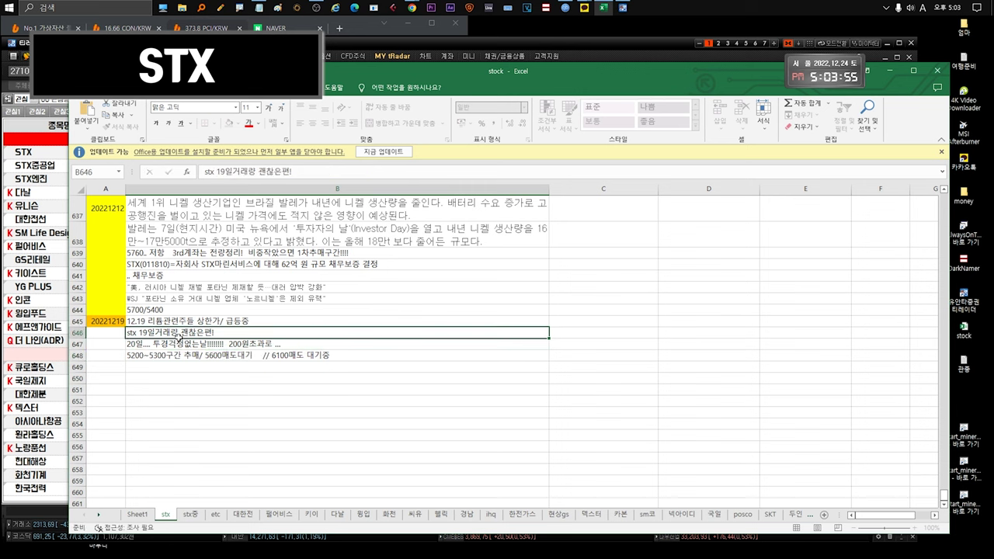
Check the STX daily chart in 티레이더, return to the stock workbook and review the earlier STX notes around the nickel plant headline in B632
{"action": "left_click", "coordinate": [29, 155]}
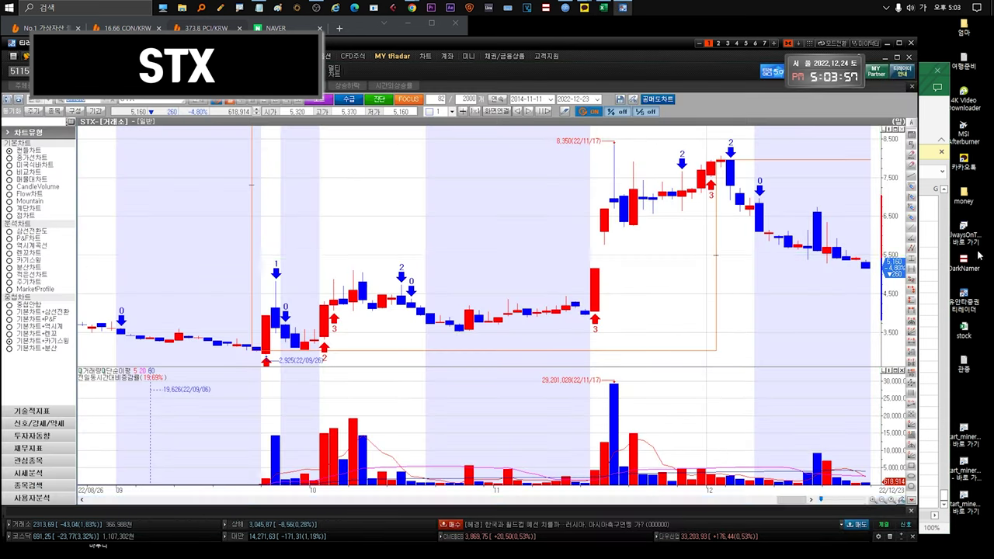
{"action": "left_click", "coordinate": [944, 110]}
{"action": "scroll", "coordinate": [526, 322], "scroll_direction": "up", "scroll_amount": 5}
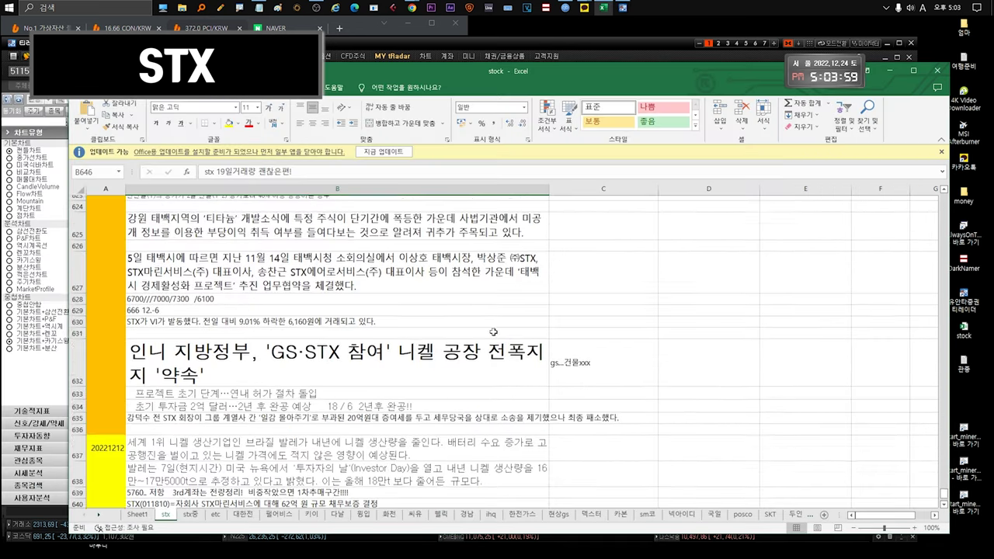
{"action": "left_click", "coordinate": [360, 383]}
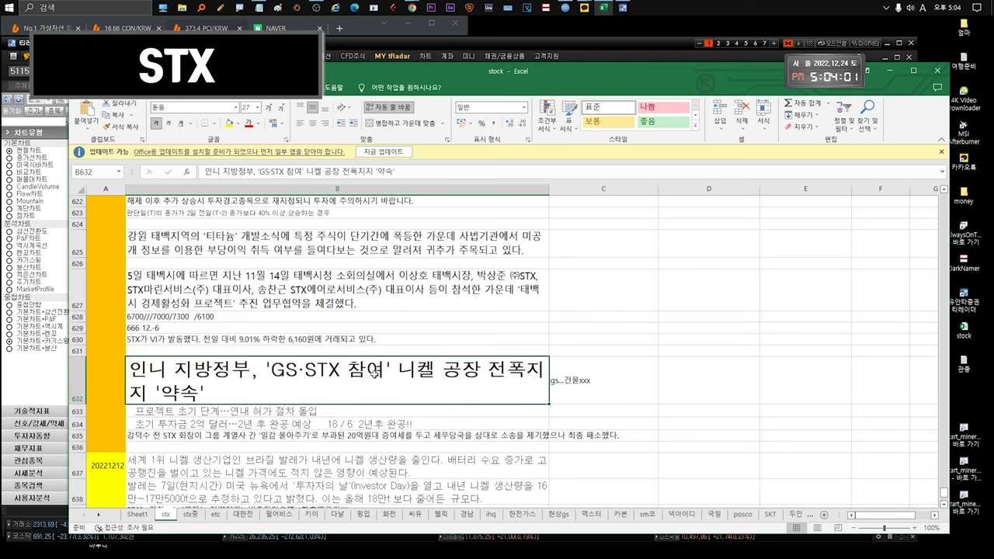
{"action": "scroll", "coordinate": [374, 374], "scroll_direction": "down", "scroll_amount": 5}
{"action": "scroll", "coordinate": [374, 317], "scroll_direction": "up", "scroll_amount": 5}
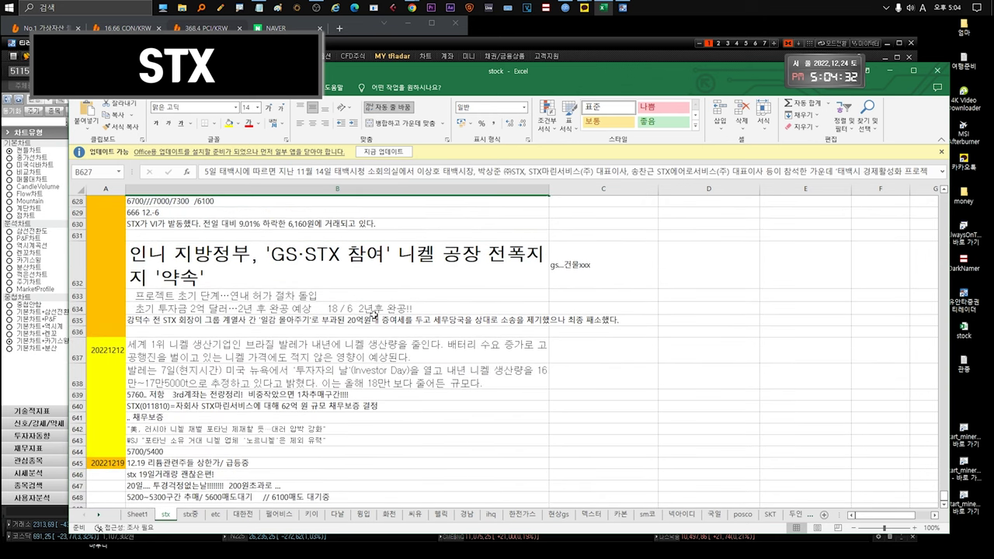
{"action": "left_click", "coordinate": [345, 266]}
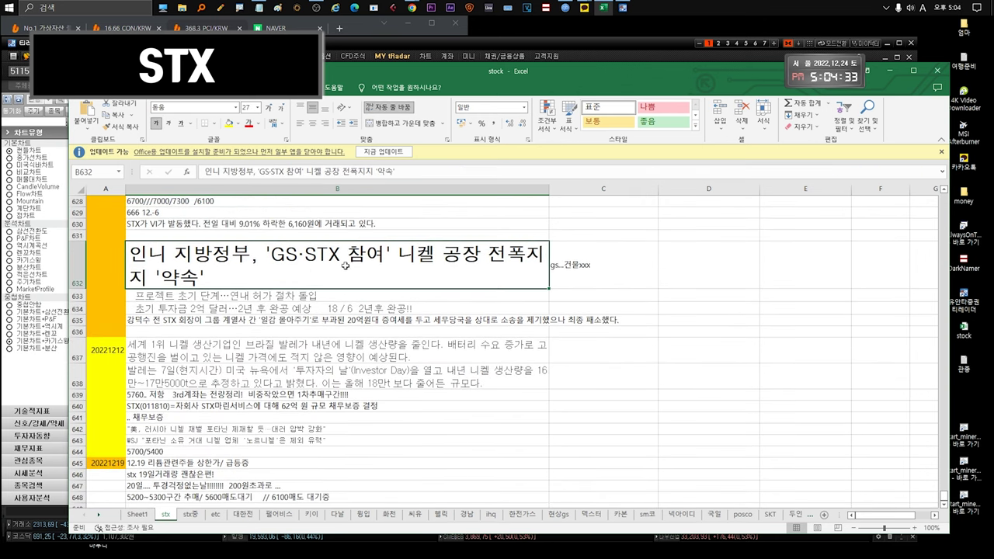
Review the project note in B633, highlighting 연내 허가 절차 돌입 without changing the cell, and go back to the end of the STX notes
{"action": "left_click", "coordinate": [246, 294]}
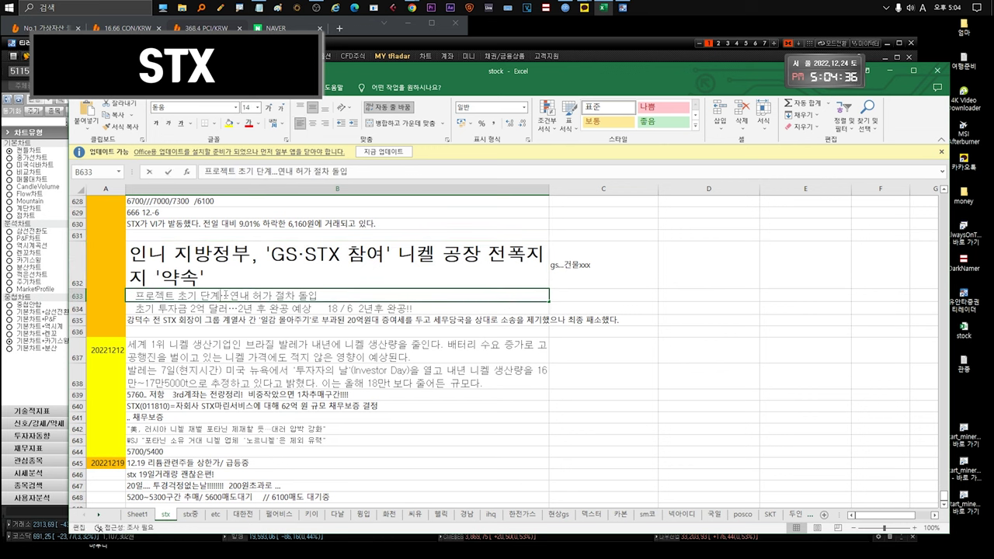
{"action": "double_click", "coordinate": [223, 295]}
{"action": "left_click_drag", "start_coordinate": [223, 295], "coordinate": [322, 295]}
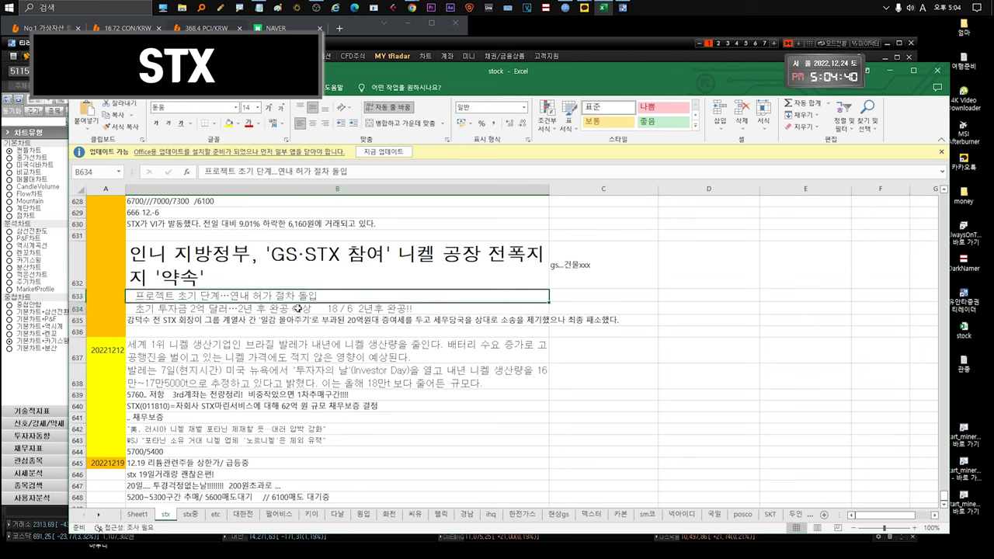
{"action": "key", "text": "Escape"}
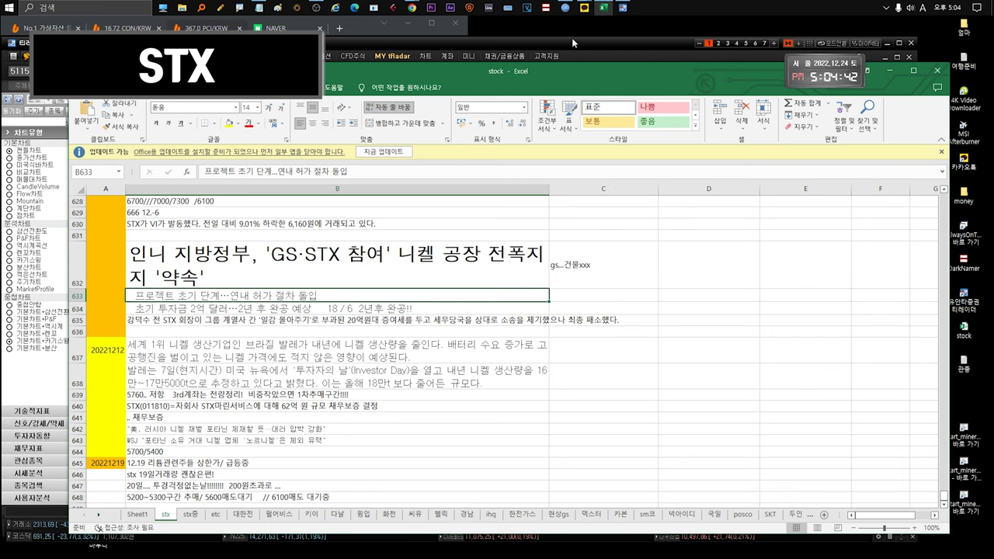
{"action": "scroll", "coordinate": [273, 400], "scroll_direction": "down", "scroll_amount": 3}
{"action": "left_click", "coordinate": [210, 366]}
Switch to 티레이더 and examine the STX daily candles, including 22/12/12, 22/12/06 and 22/12/23, comparing them with the latest workbook notes
{"action": "left_click", "coordinate": [530, 48]}
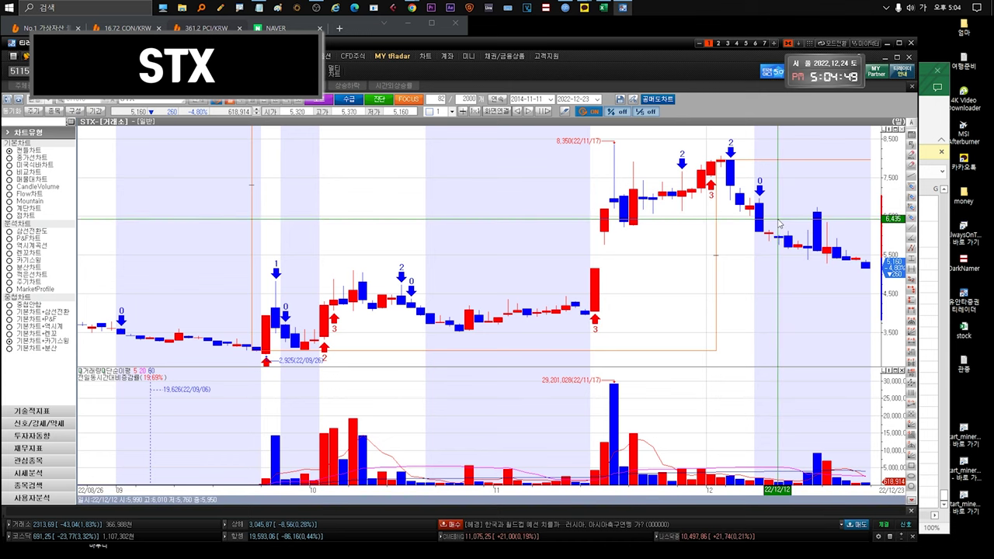
{"action": "mouse_move", "coordinate": [824, 246]}
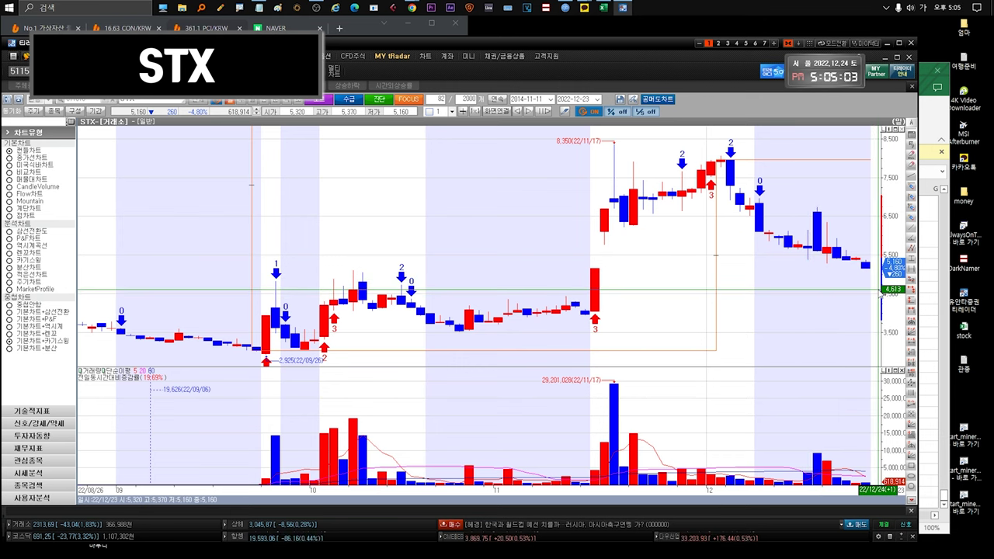
{"action": "mouse_move", "coordinate": [332, 331]}
{"action": "mouse_move", "coordinate": [339, 294]}
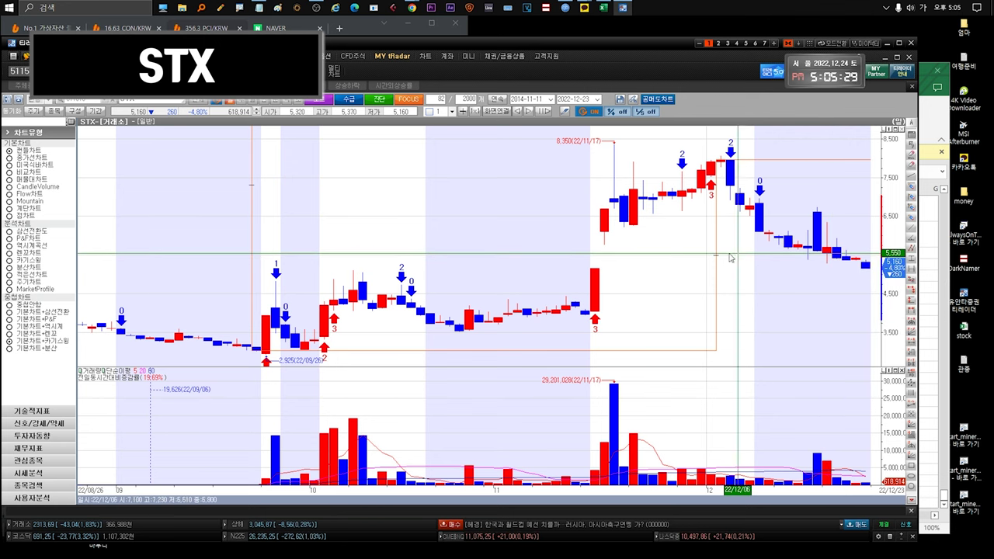
{"action": "key", "text": "Escape"}
{"action": "left_click", "coordinate": [99, 154]}
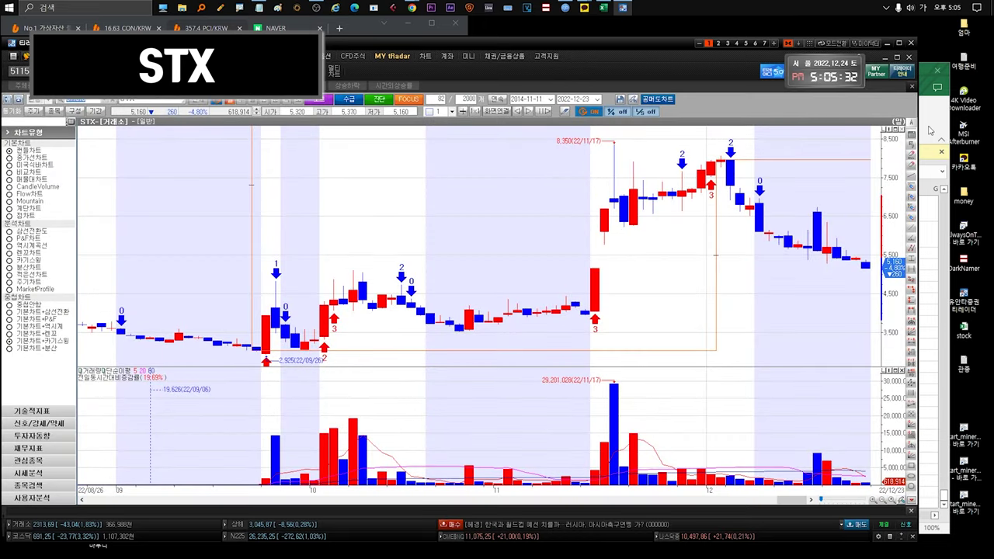
{"action": "left_click", "coordinate": [931, 131]}
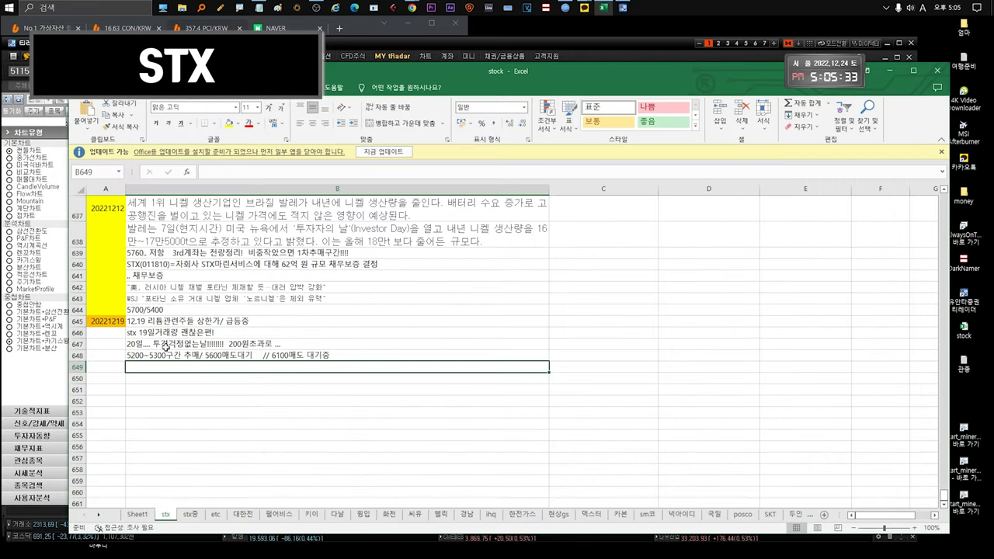
{"action": "key", "text": "alt+Tab"}
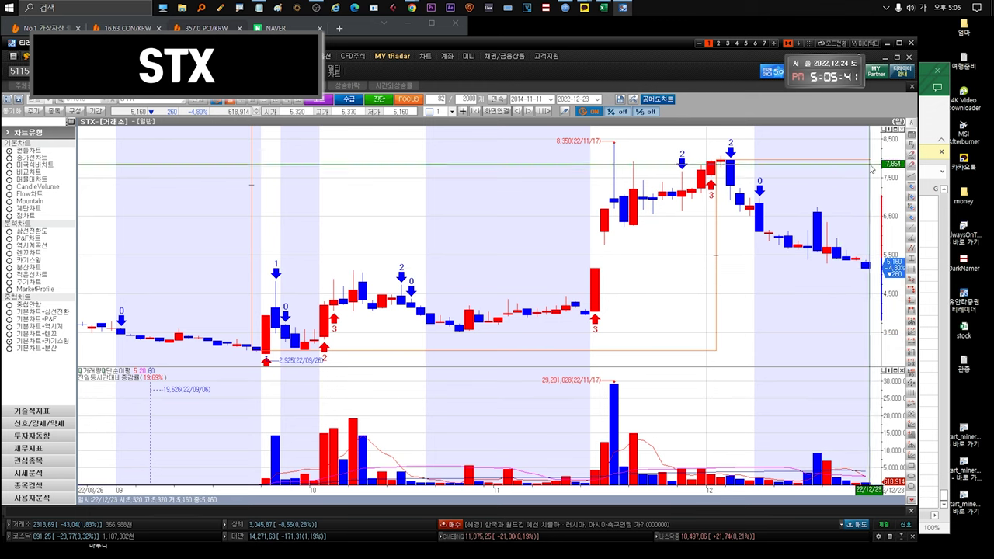
Return to the stock workbook and review the trading plan in B648, highlighting 5600매도대기 and 6100매도 대기중 without changing the cell
{"action": "key", "text": "alt+Tab"}
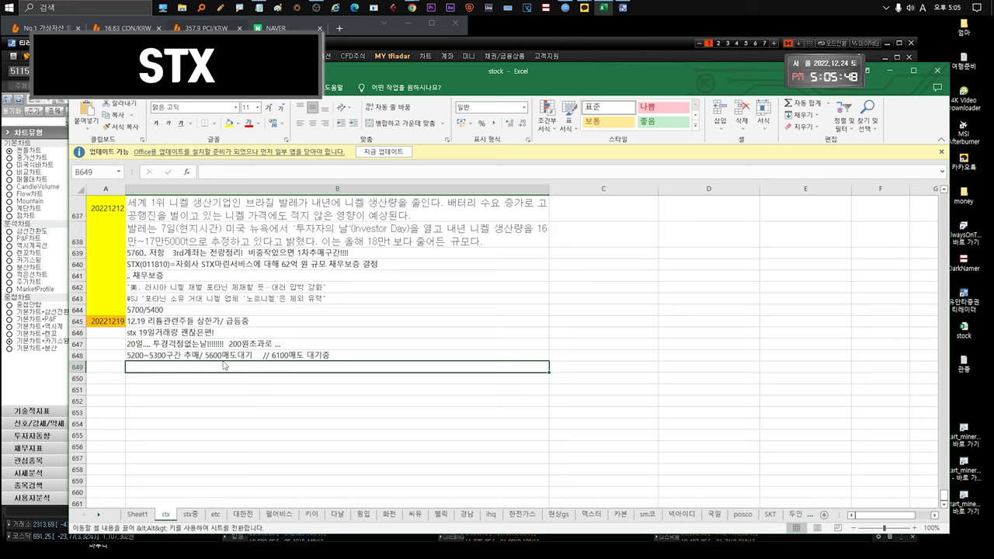
{"action": "left_click", "coordinate": [319, 355]}
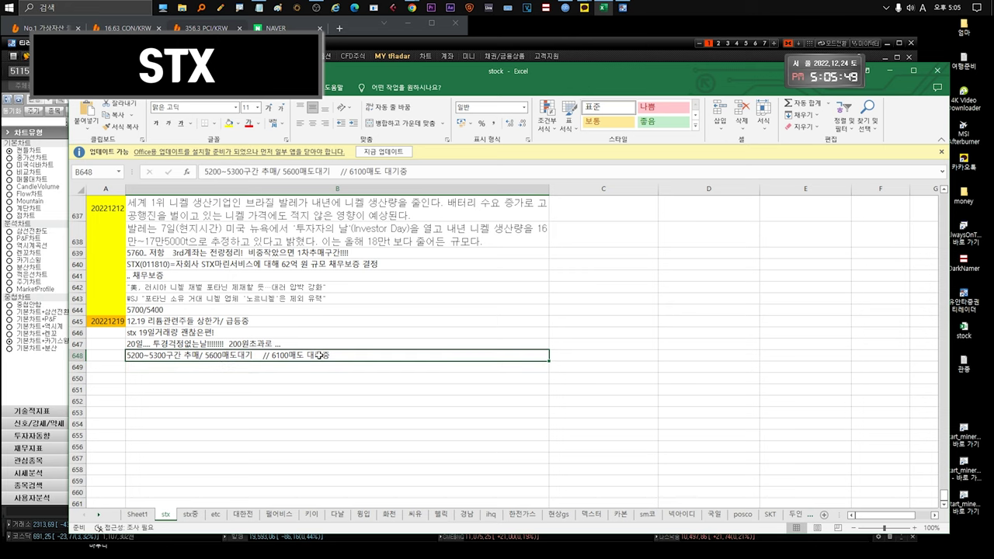
{"action": "double_click", "coordinate": [215, 355]}
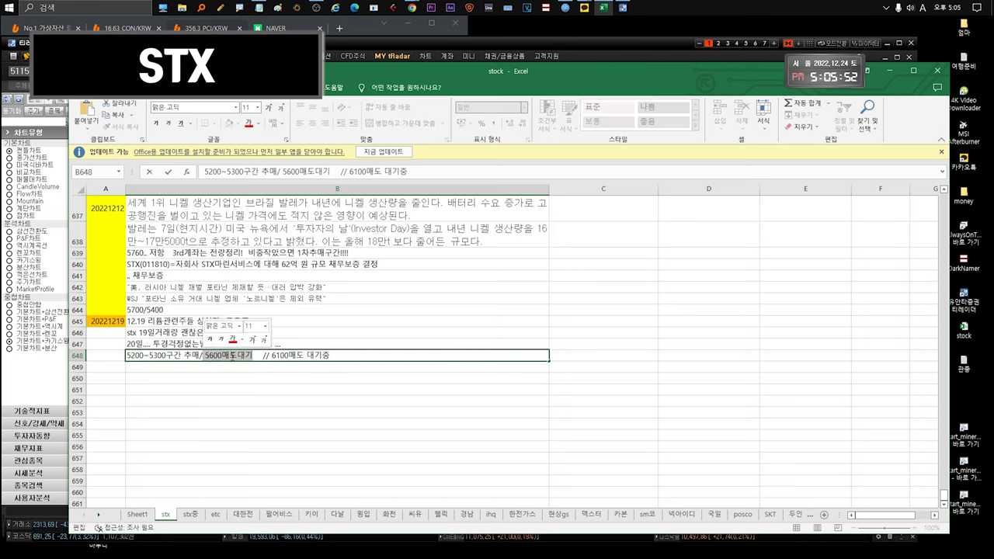
{"action": "left_click_drag", "start_coordinate": [272, 356], "coordinate": [358, 357]}
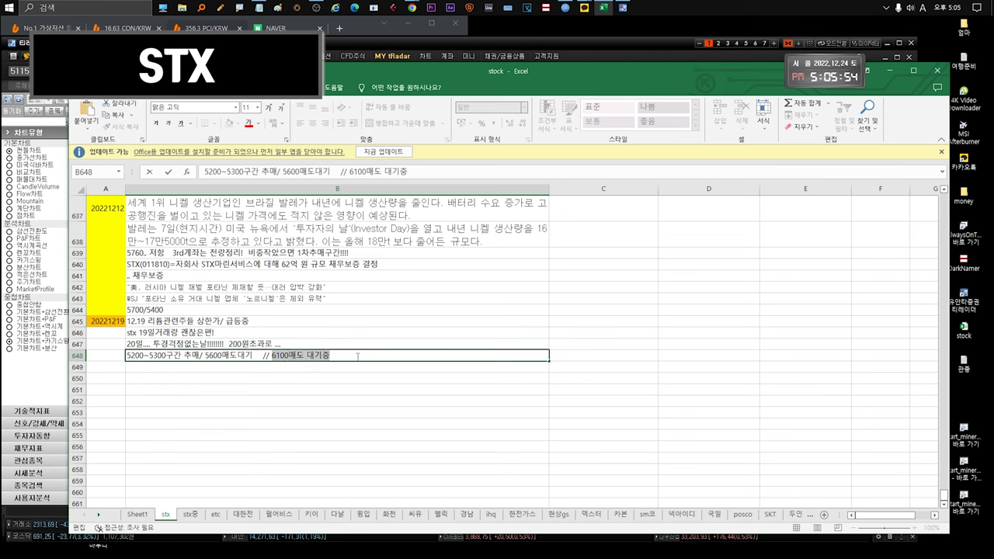
{"action": "key", "text": "Escape"}
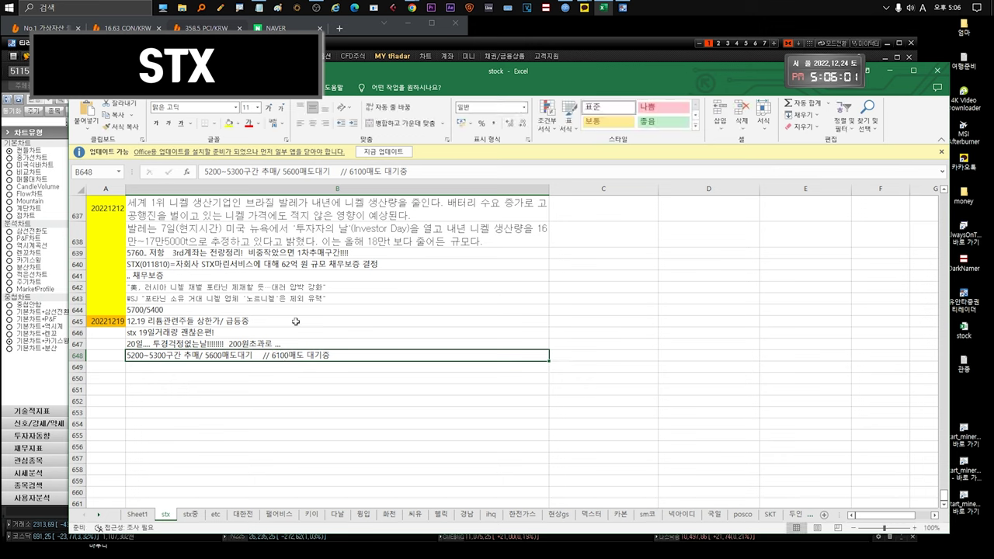
{"action": "scroll", "coordinate": [241, 291], "scroll_direction": "down", "scroll_amount": 1}
{"action": "scroll", "coordinate": [241, 292], "scroll_direction": "up", "scroll_amount": 1}
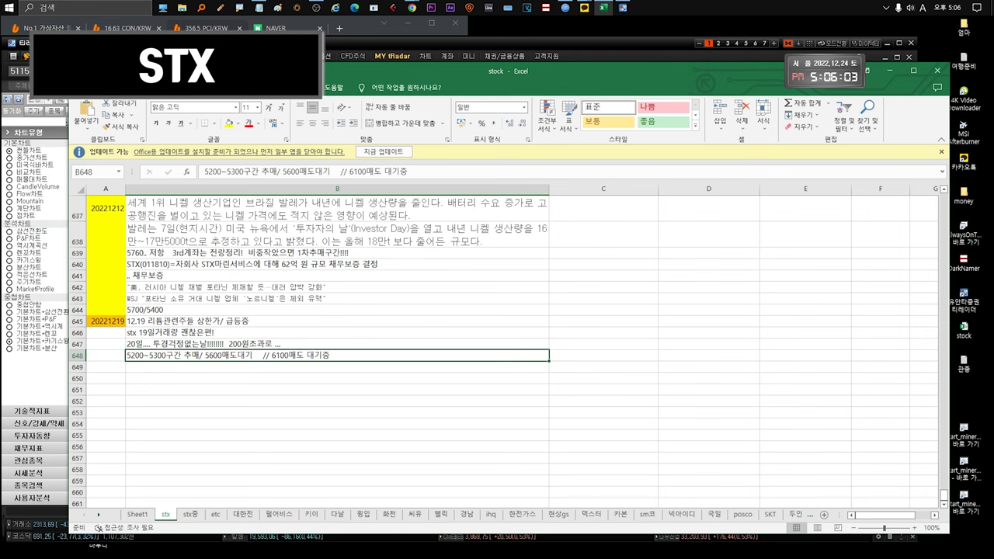
Switch to 티레이더, open the STX daily chart from the watchlist to inspect the December candles, and return to the watchlist
{"action": "key", "text": "alt+Tab"}
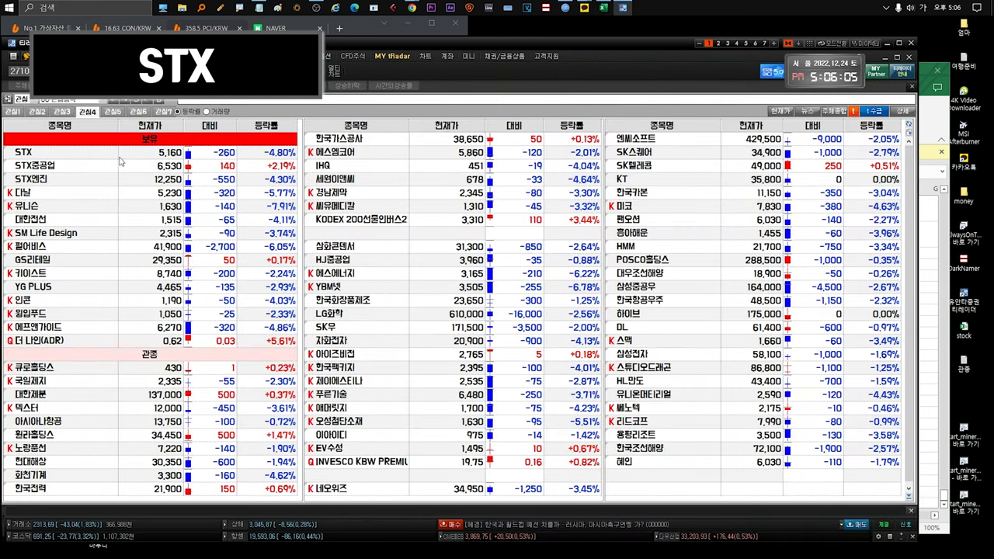
{"action": "double_click", "coordinate": [120, 155]}
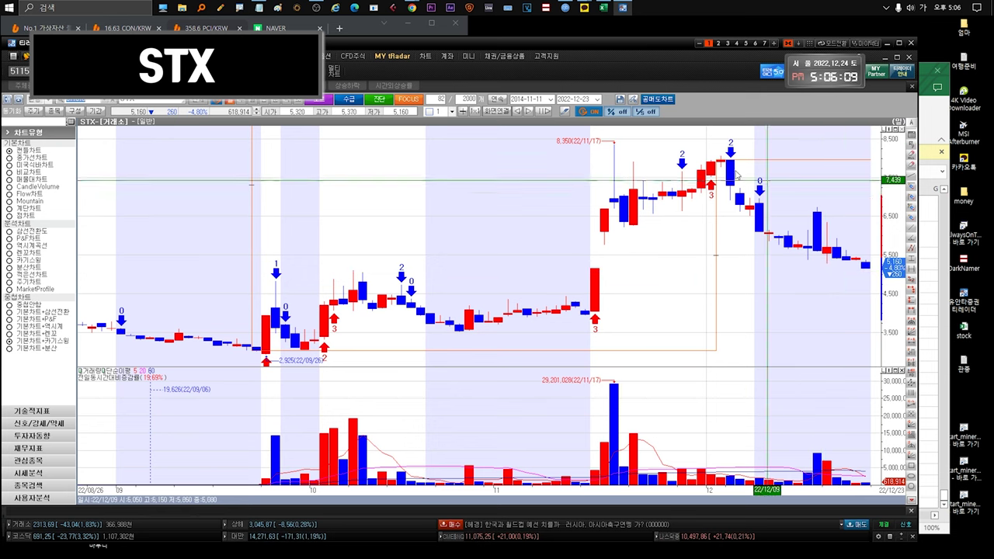
{"action": "mouse_move", "coordinate": [873, 270]}
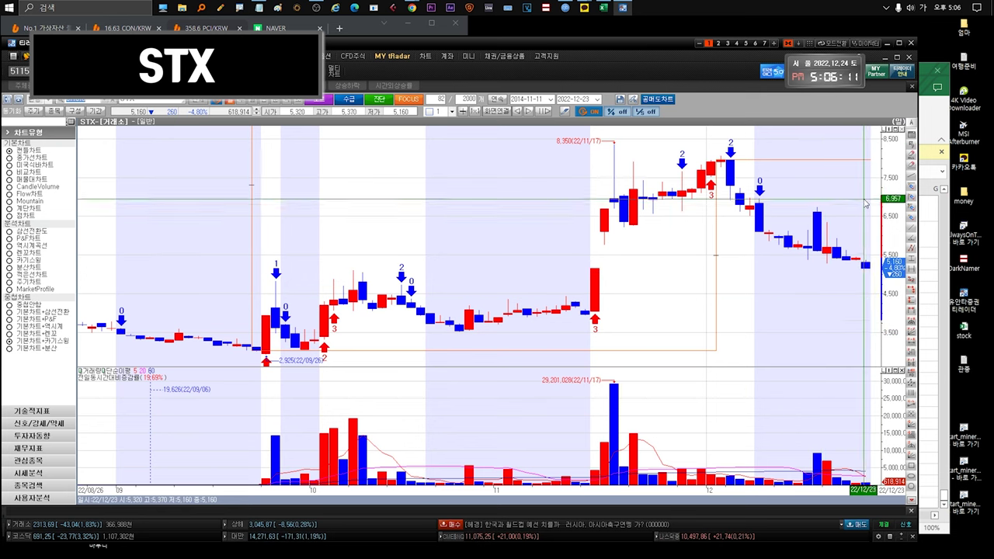
{"action": "key", "text": "ctrl+Tab"}
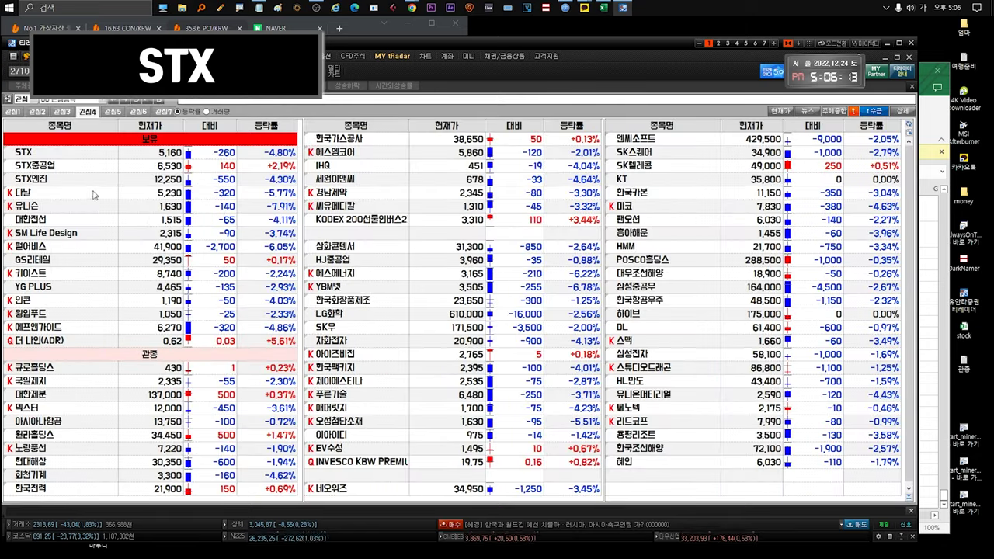
Switch to the stock workbook's stx중 sheet and review the 20221219 note in B347, highlighting the 외국인력도입지원센터 passage
{"action": "left_click", "coordinate": [932, 130]}
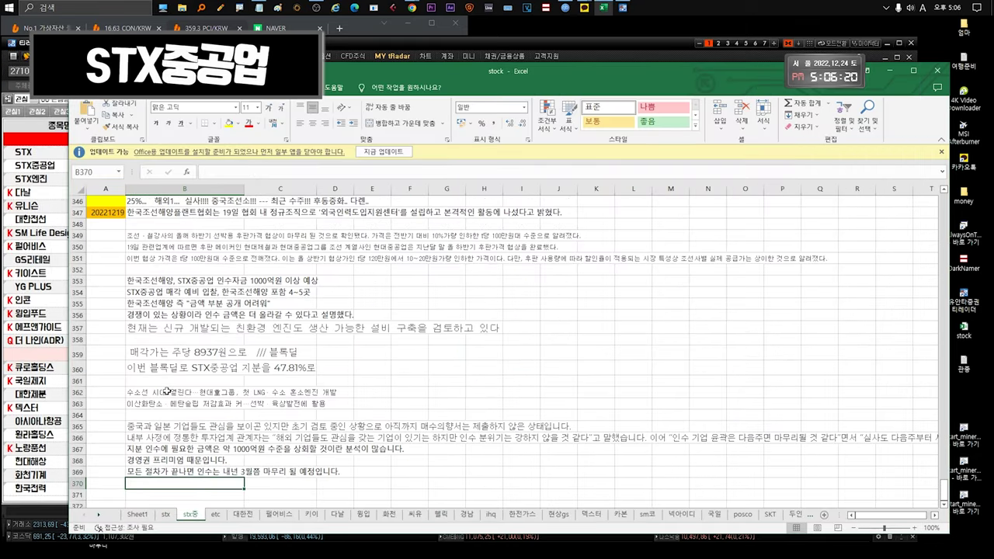
{"action": "left_click", "coordinate": [187, 213]}
{"action": "double_click", "coordinate": [224, 217]}
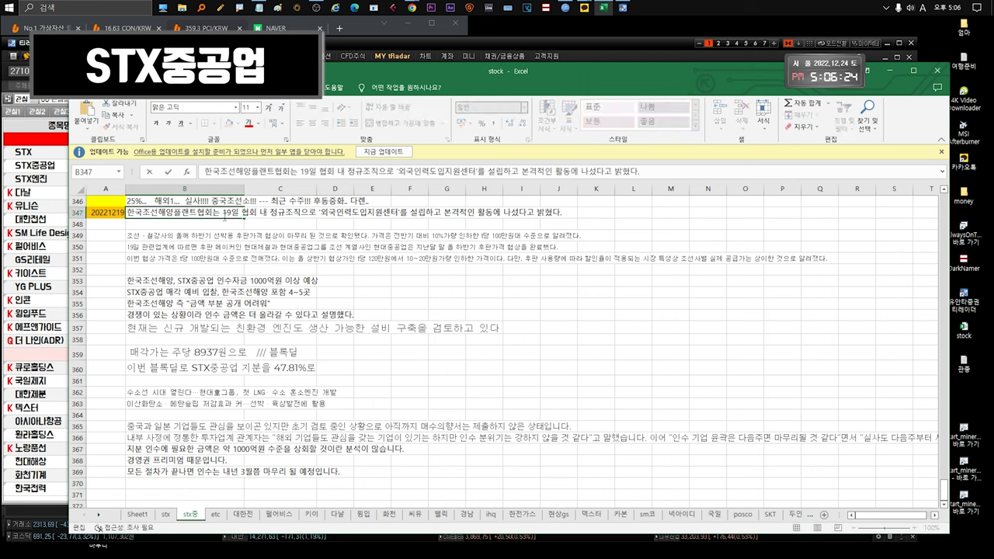
{"action": "left_click_drag", "start_coordinate": [320, 215], "coordinate": [466, 213]}
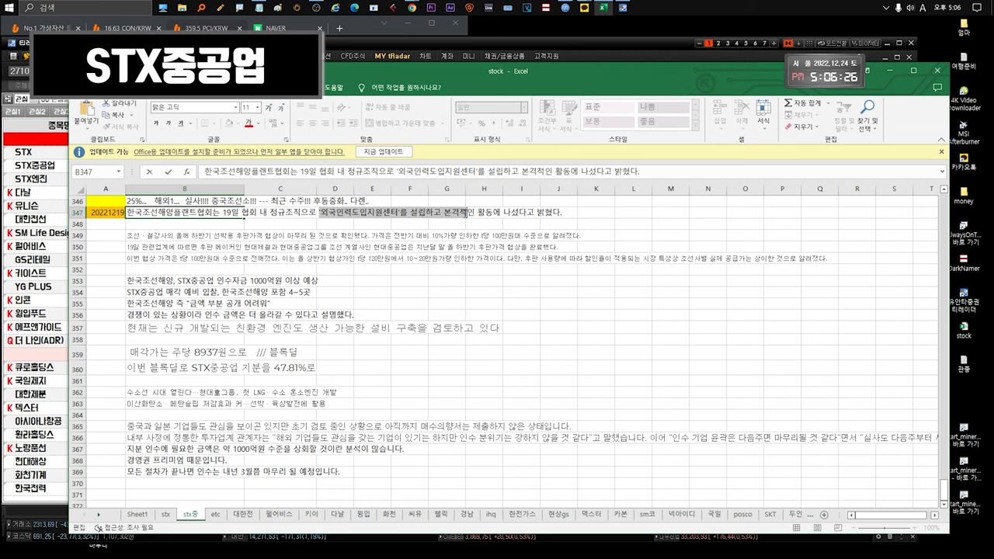
Leave B347 unchanged and review the ship plate price negotiation notes in rows 349 and 351
{"action": "left_click", "coordinate": [225, 236]}
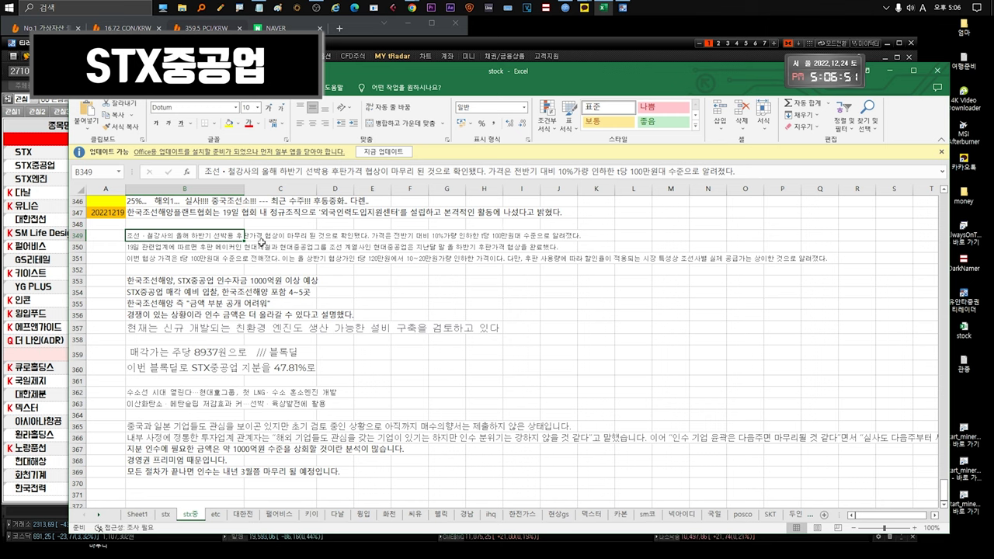
{"action": "left_click", "coordinate": [208, 260]}
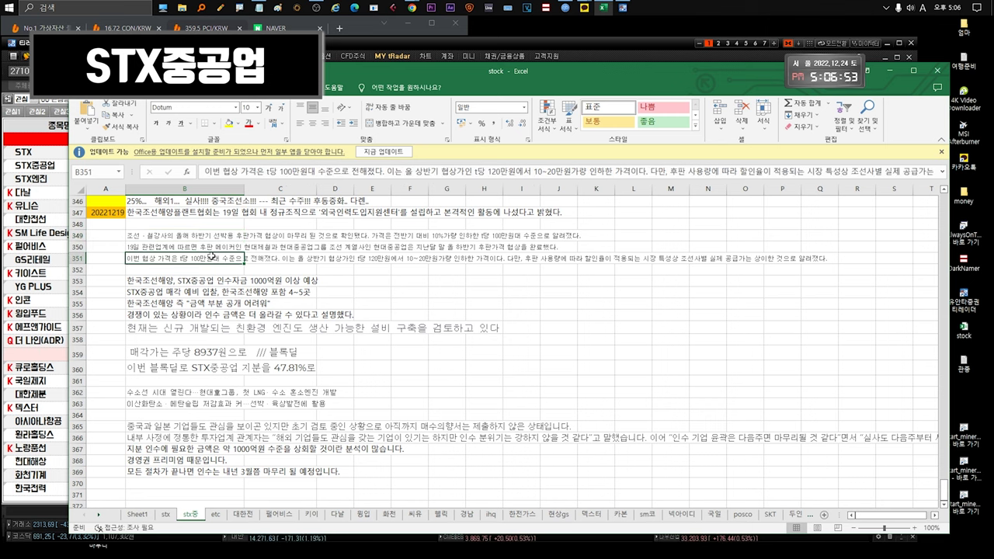
{"action": "left_click", "coordinate": [577, 263]}
{"action": "left_click", "coordinate": [745, 260]}
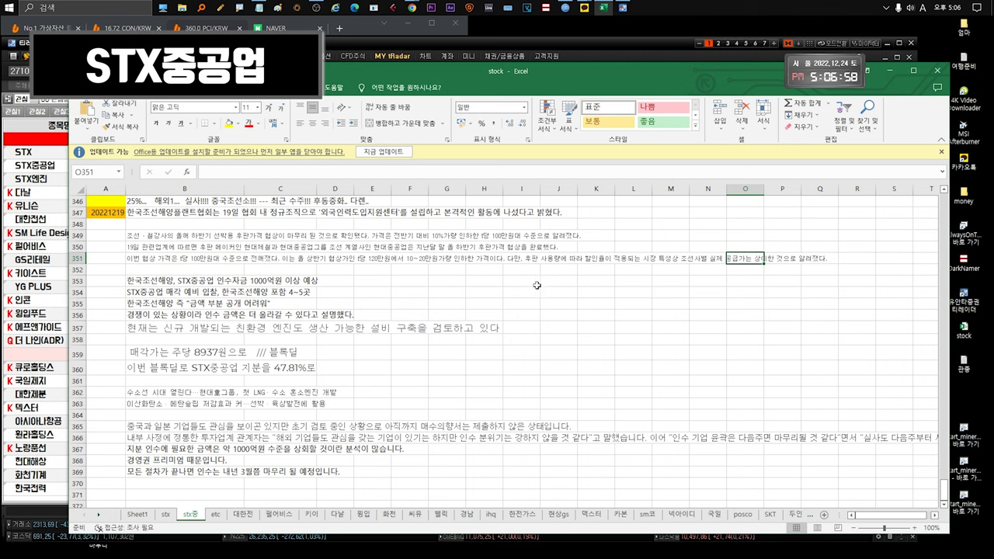
{"action": "left_click", "coordinate": [556, 262]}
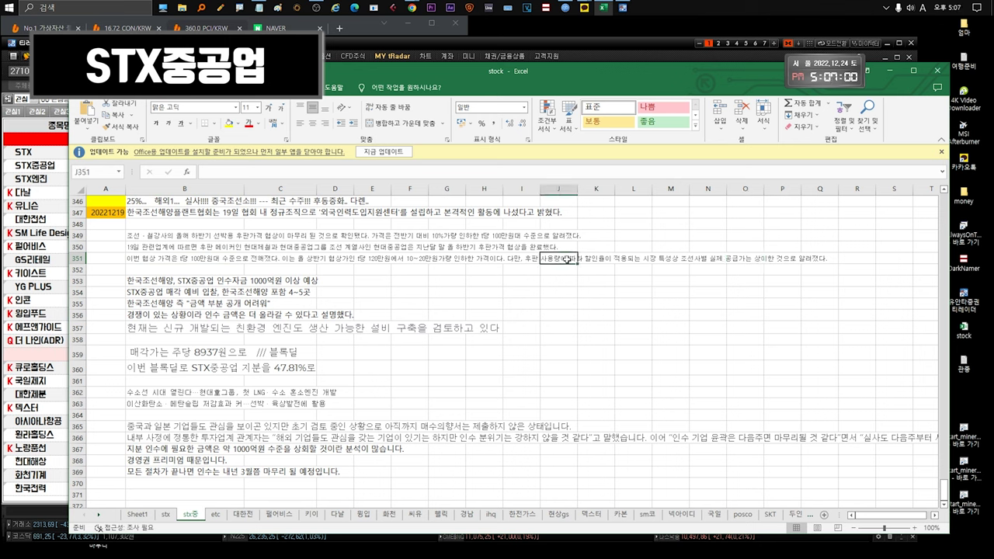
{"action": "left_click", "coordinate": [523, 261]}
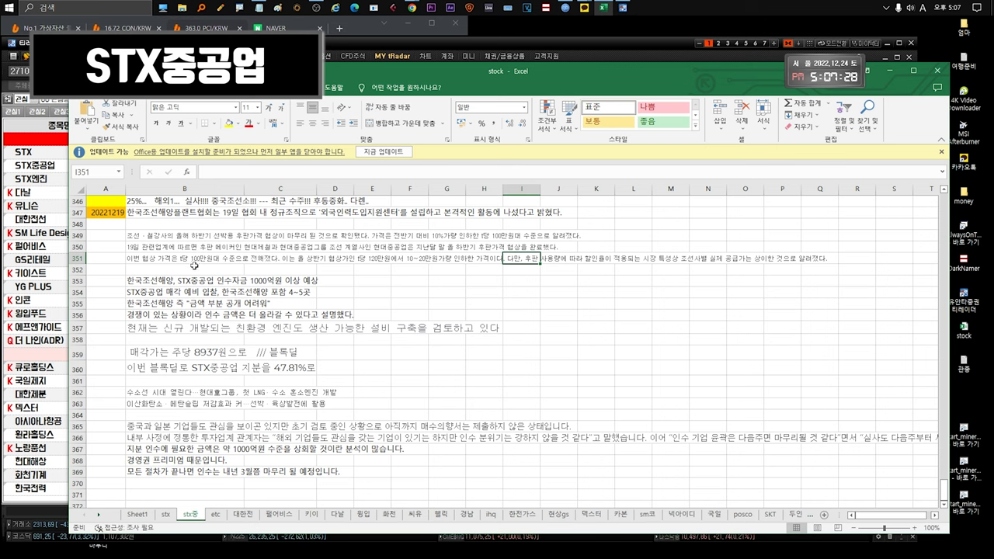
Review the STX중공업 acquisition notes in B353 to B356, highlighting 1000억원 이상 예상 in B353 without changing it
{"action": "left_click", "coordinate": [192, 279]}
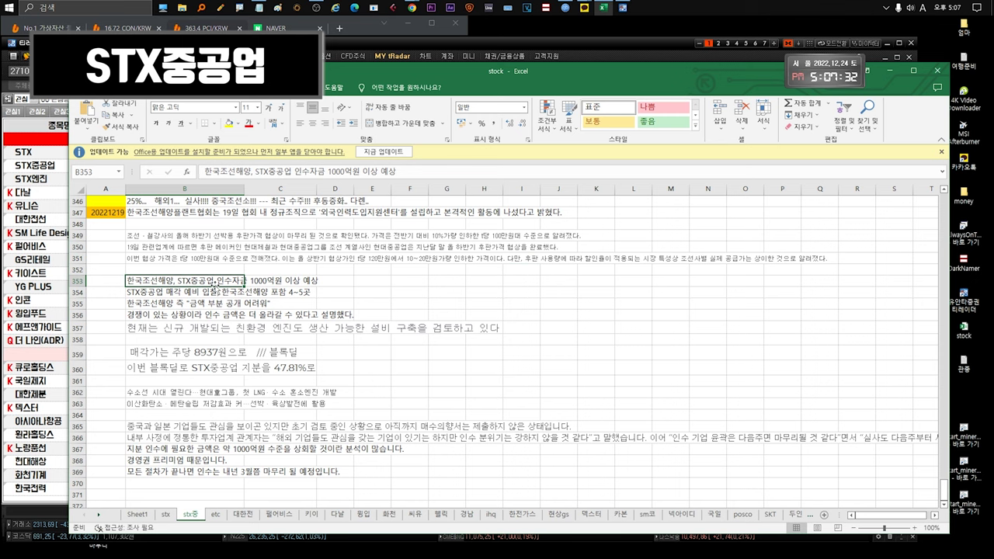
{"action": "double_click", "coordinate": [250, 281]}
{"action": "left_click_drag", "start_coordinate": [250, 281], "coordinate": [318, 281]}
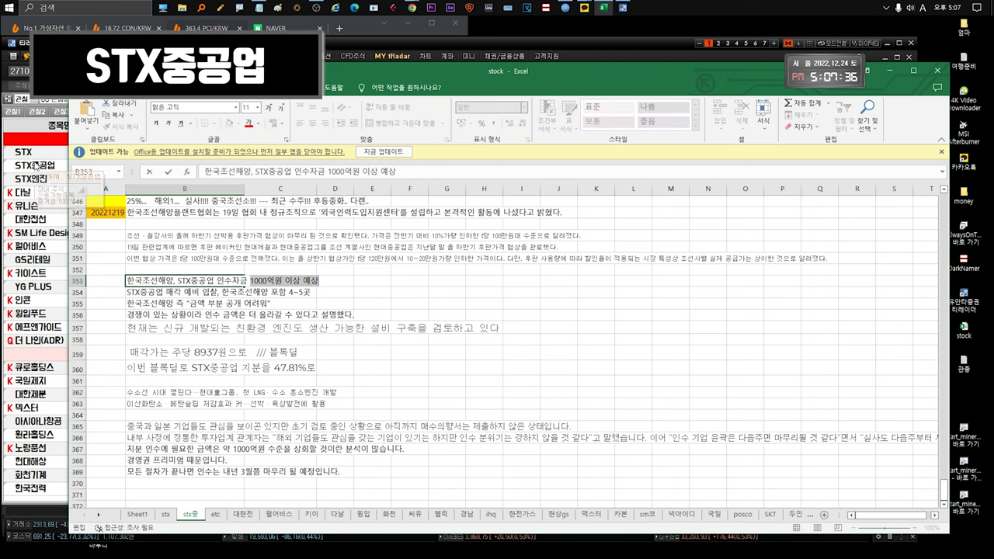
{"action": "left_click", "coordinate": [199, 301]}
{"action": "left_click", "coordinate": [188, 314]}
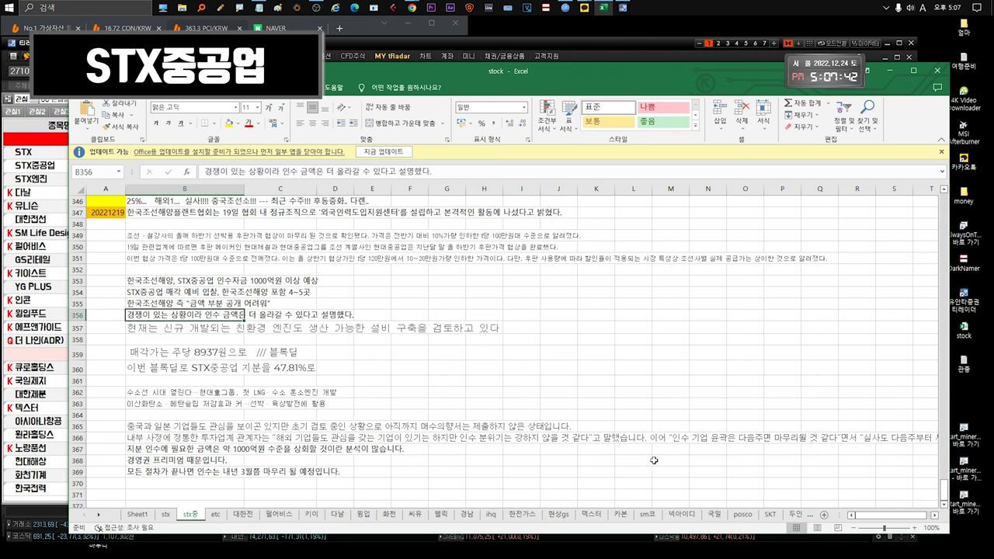
Review the STX중공업 acquisition price notes in B355 and B356, highlighting 금액 in B355 and 경쟁 in B356
{"action": "left_click", "coordinate": [144, 460]}
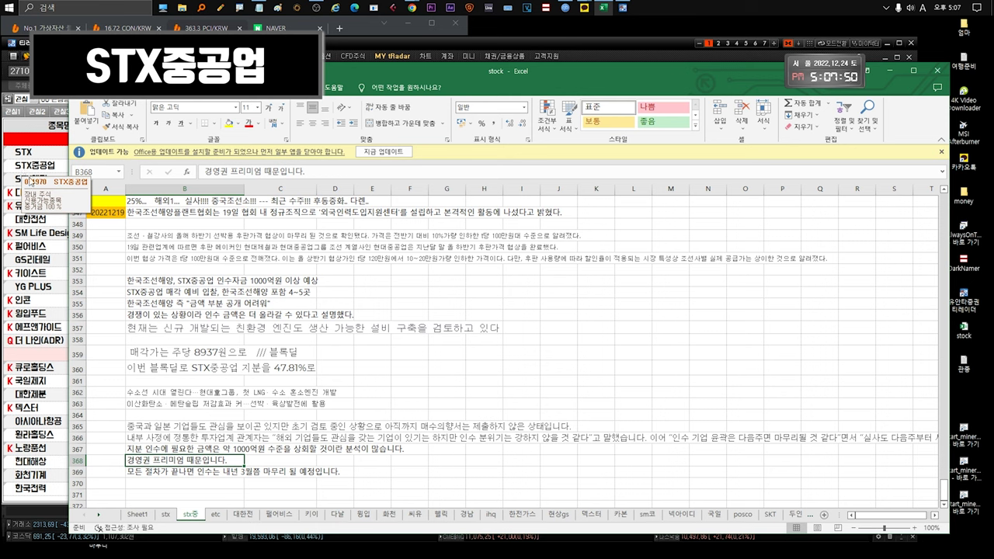
{"action": "left_click", "coordinate": [179, 293]}
{"action": "left_click", "coordinate": [175, 303]}
{"action": "double_click", "coordinate": [194, 303]}
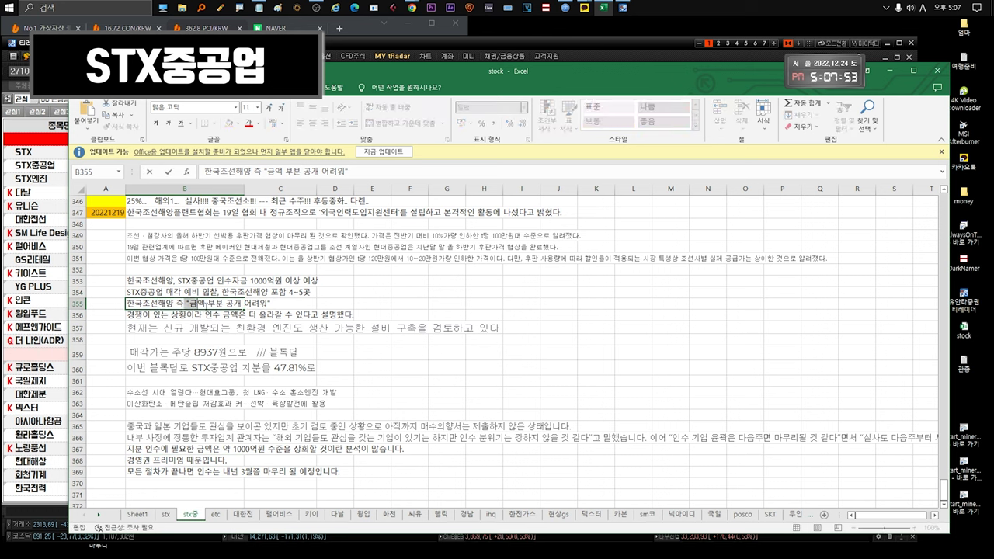
{"action": "left_click", "coordinate": [165, 316]}
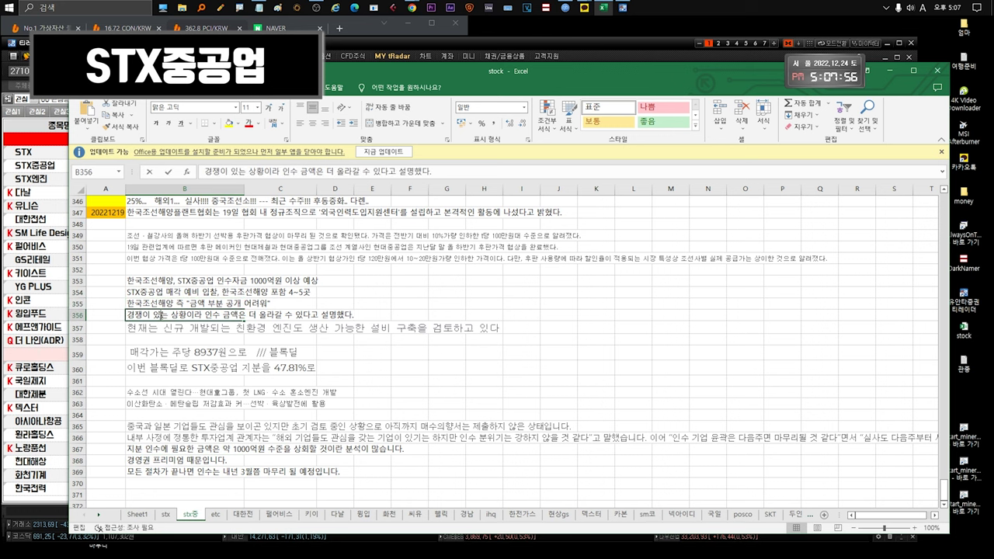
{"action": "double_click", "coordinate": [158, 315]}
{"action": "left_click_drag", "start_coordinate": [153, 315], "coordinate": [125, 314]}
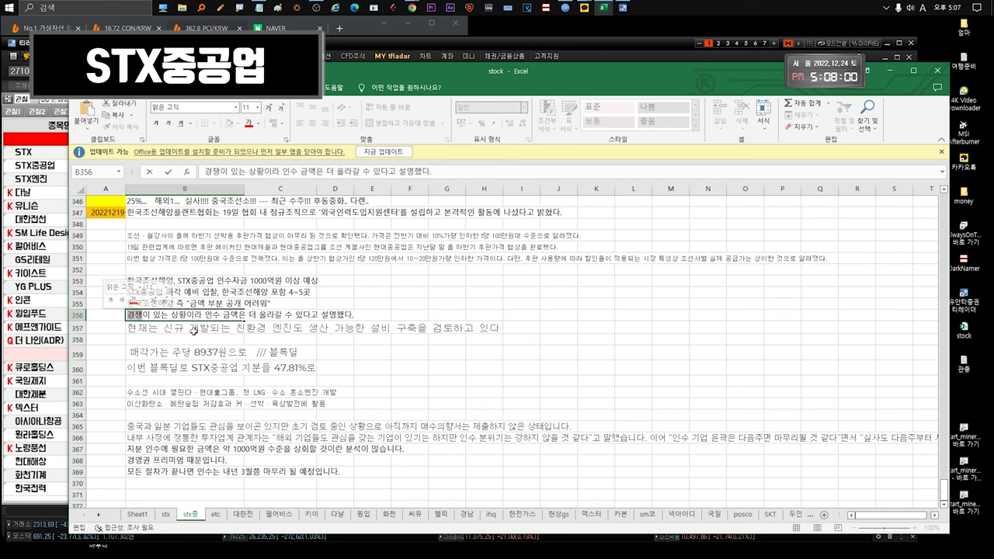
Review the overseas bidder notes in B365 and B366, highlighting 중국과 일본 기업들도 in B365 without changing it
{"action": "left_click", "coordinate": [165, 427]}
{"action": "double_click", "coordinate": [165, 426]}
{"action": "left_click_drag", "start_coordinate": [208, 427], "coordinate": [126, 427]}
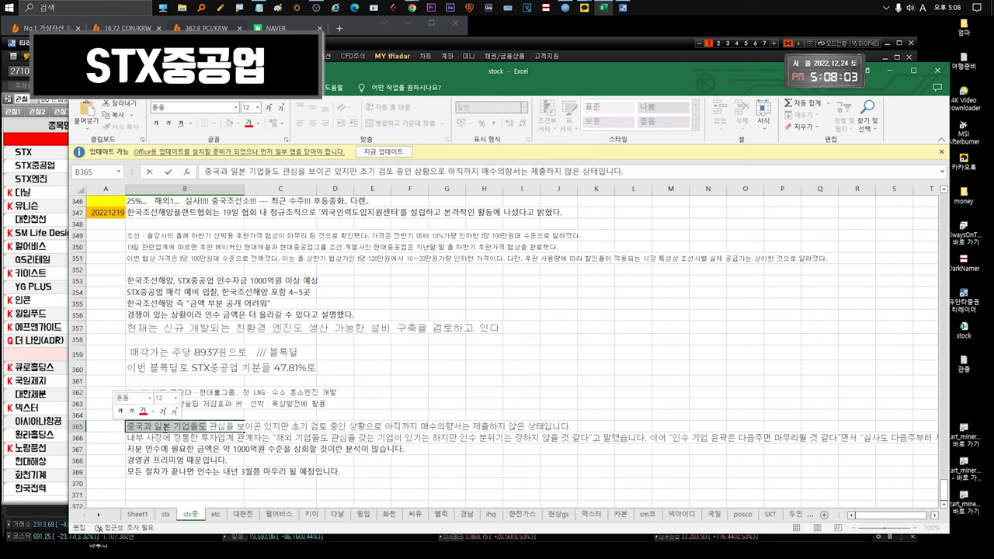
{"action": "left_click_drag", "start_coordinate": [291, 427], "coordinate": [571, 427]}
{"action": "left_click", "coordinate": [185, 439]}
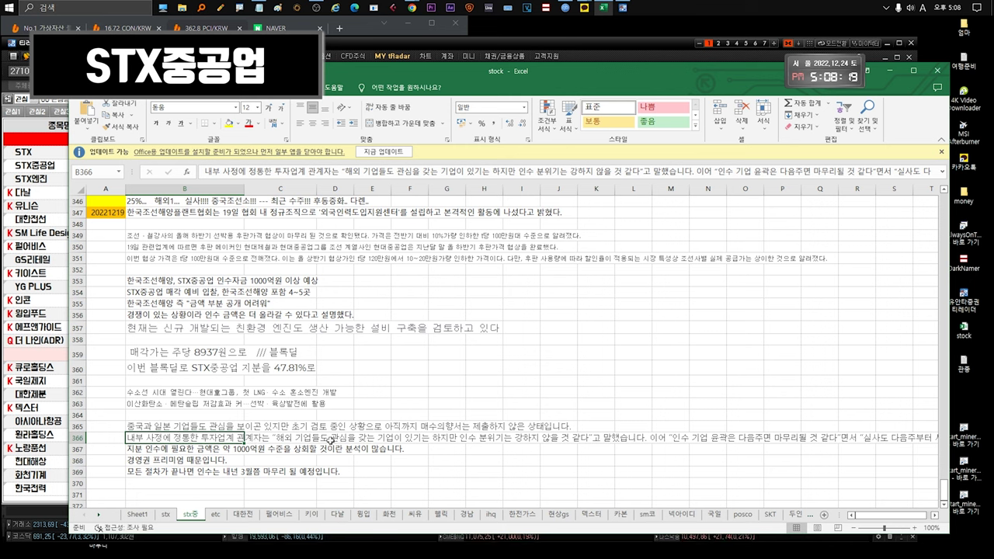
Highlight 경영권 프리미엄 때문입니다. in B368 without changing it, and read on to the end of the notes around B369
{"action": "left_click", "coordinate": [177, 459]}
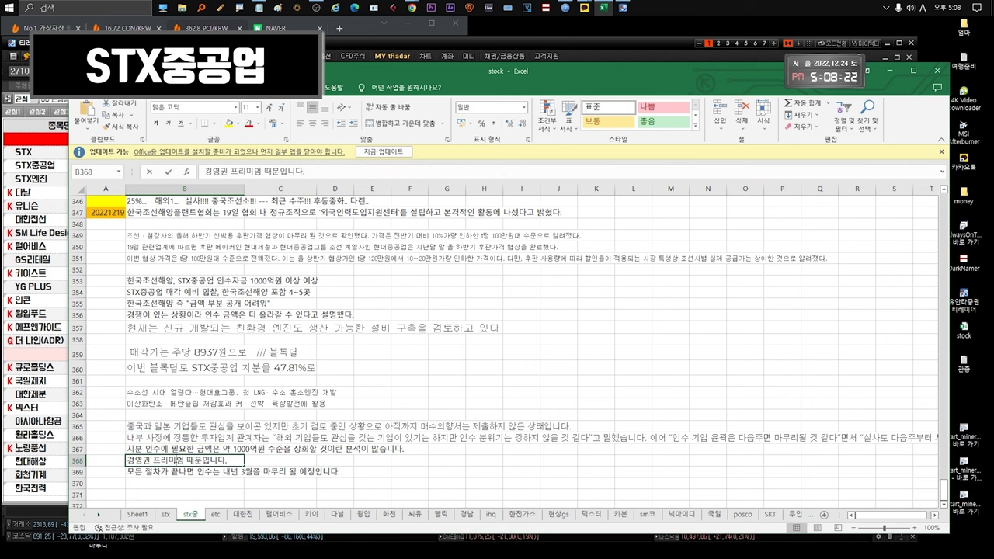
{"action": "double_click", "coordinate": [177, 459]}
{"action": "left_click_drag", "start_coordinate": [233, 460], "coordinate": [127, 460]}
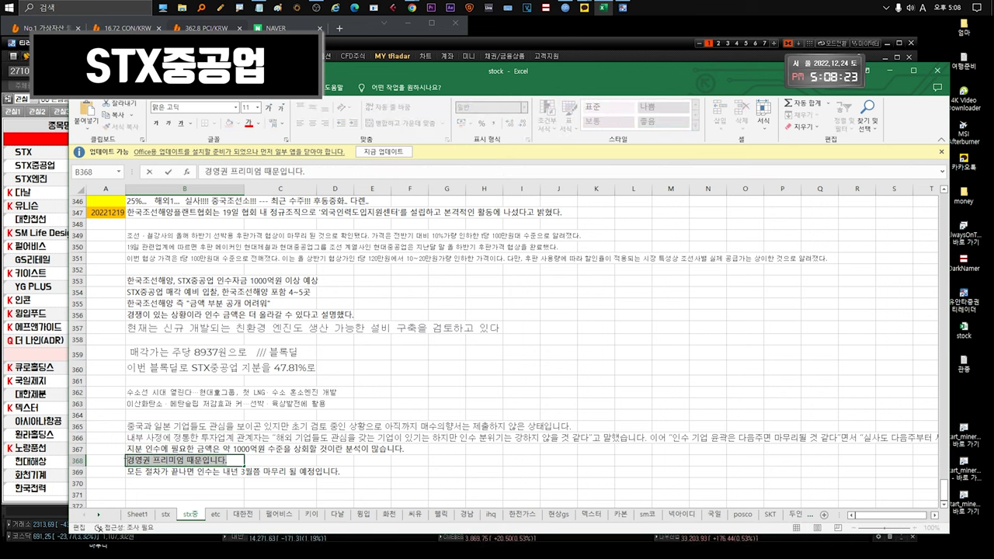
{"action": "key", "text": "Escape"}
{"action": "left_click", "coordinate": [193, 471]}
{"action": "scroll", "coordinate": [188, 457], "scroll_direction": "down", "scroll_amount": 1}
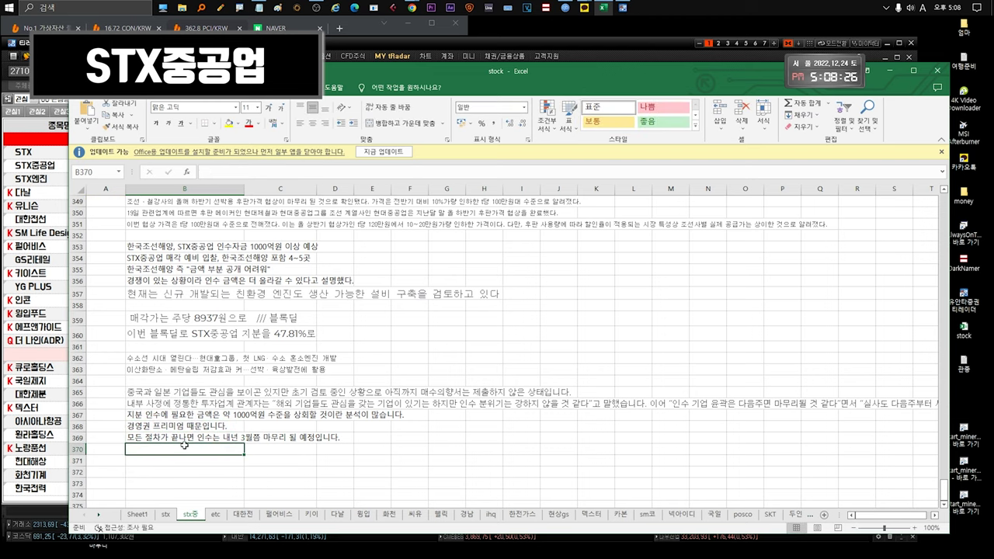
{"action": "left_click", "coordinate": [204, 448]}
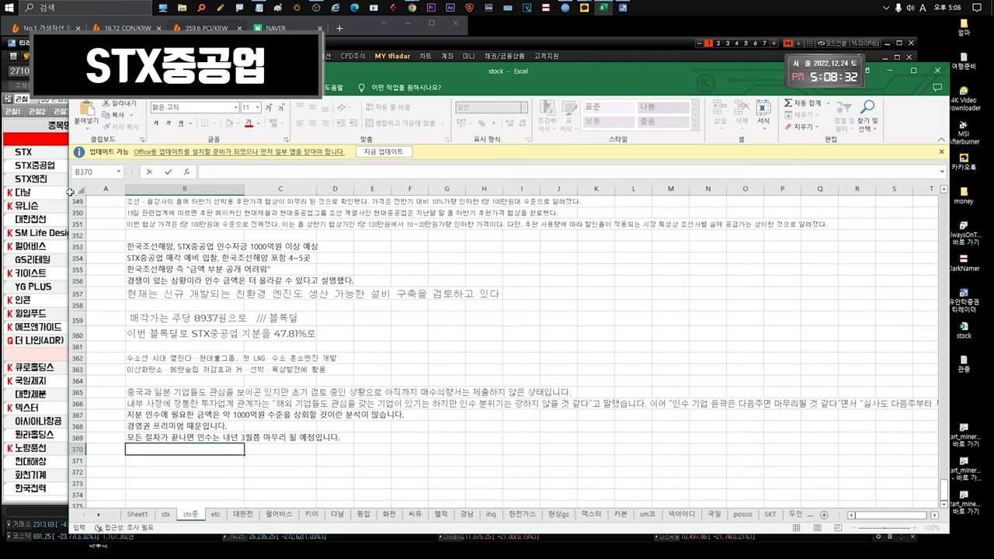
Switch to 티레이더, open the STX중공업 disclosure article of 2022/12/24, highlight its 유가증권 section and close the article
{"action": "mouse_move", "coordinate": [6, 166]}
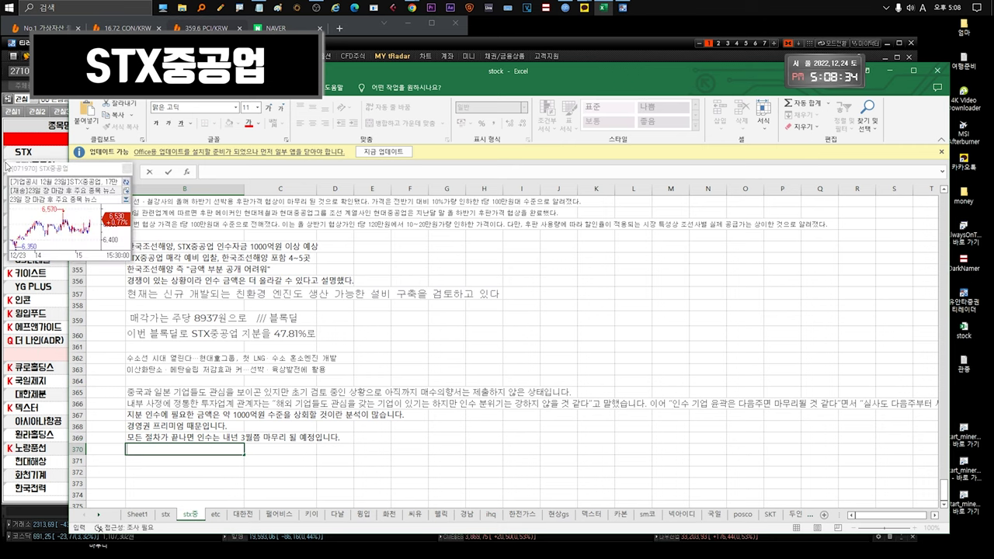
{"action": "left_click", "coordinate": [90, 189]}
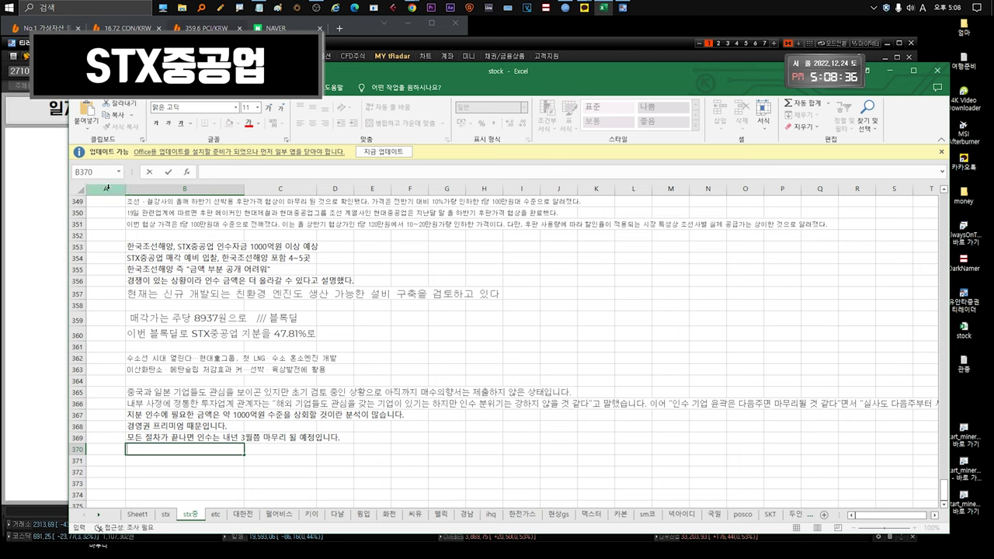
{"action": "left_click", "coordinate": [342, 51]}
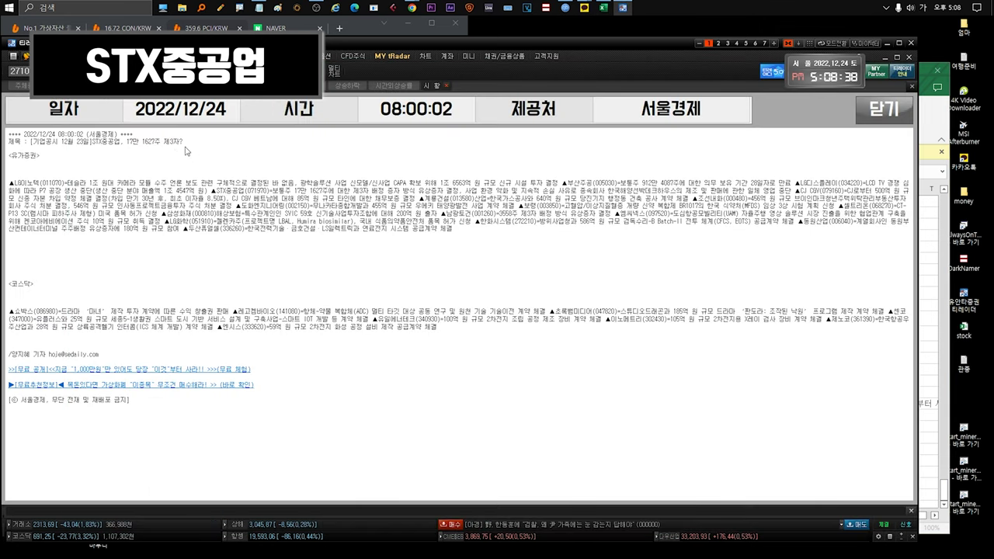
{"action": "left_click_drag", "start_coordinate": [113, 183], "coordinate": [781, 222]}
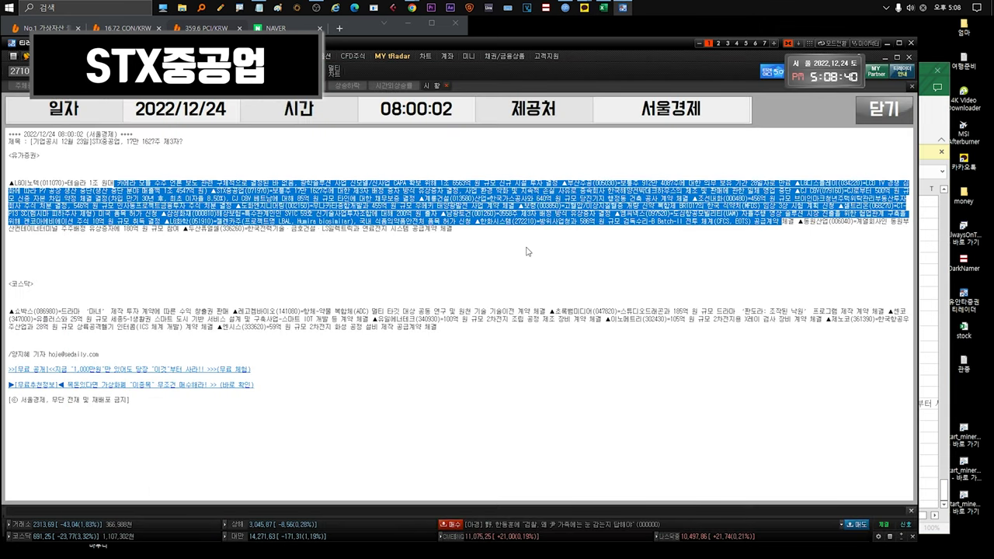
{"action": "left_click", "coordinate": [447, 86]}
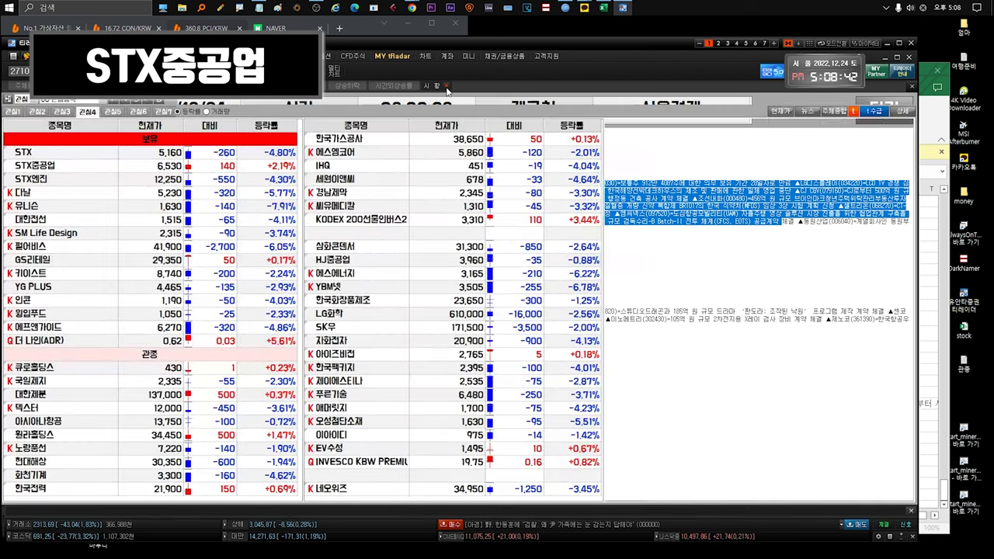
Return to the stock workbook and look back through the older STX중공업 notes dated 20221031 to 20221219
{"action": "left_click", "coordinate": [938, 132]}
{"action": "scroll", "coordinate": [505, 292], "scroll_direction": "up", "scroll_amount": 10}
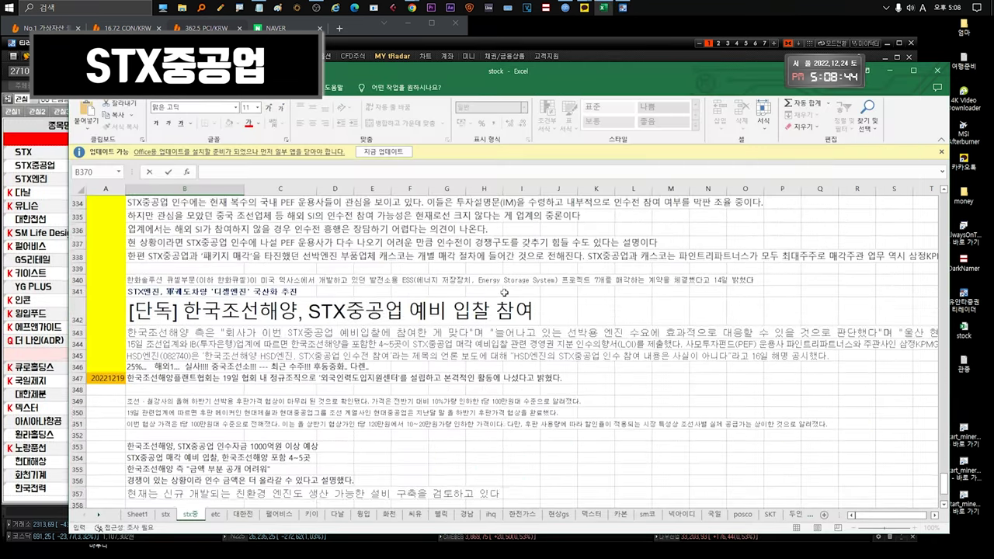
{"action": "scroll", "coordinate": [505, 292], "scroll_direction": "up", "scroll_amount": 7}
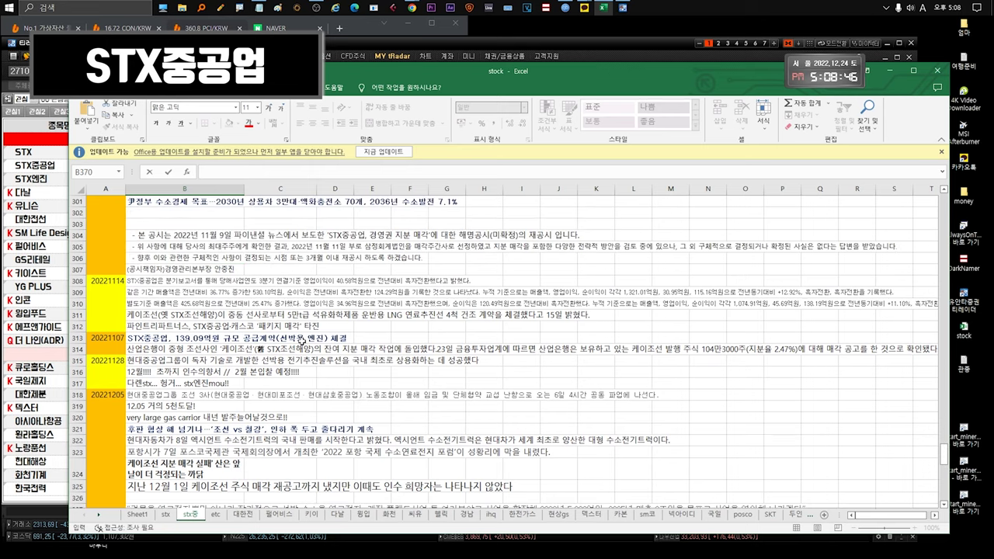
{"action": "scroll", "coordinate": [256, 343], "scroll_direction": "up", "scroll_amount": 1}
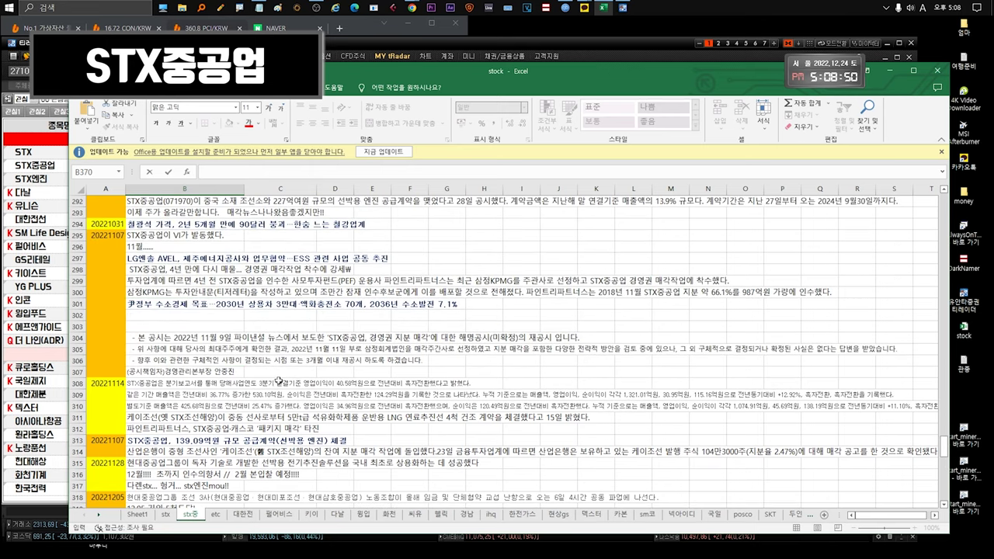
{"action": "scroll", "coordinate": [272, 334], "scroll_direction": "down", "scroll_amount": 1}
{"action": "scroll", "coordinate": [320, 422], "scroll_direction": "down", "scroll_amount": 2}
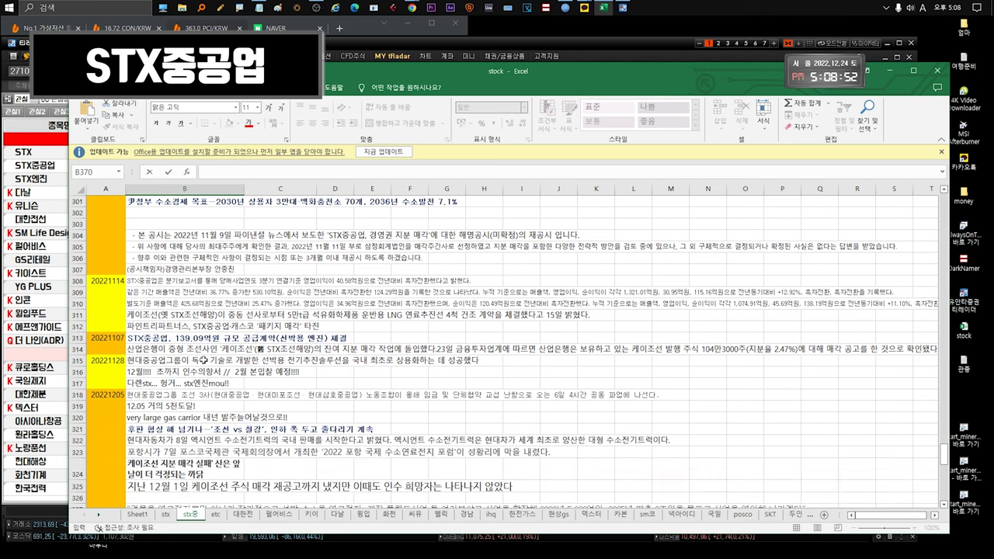
{"action": "scroll", "coordinate": [185, 340], "scroll_direction": "down", "scroll_amount": 19}
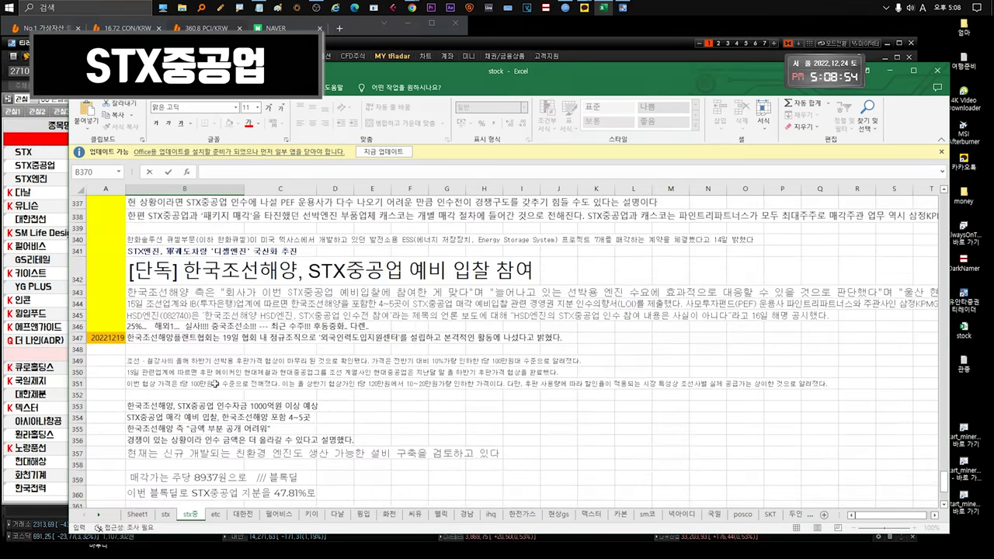
Below the last STX중공업 note, enter "2/ 20... 2500x8 =" in B371
{"action": "left_click", "coordinate": [167, 356]}
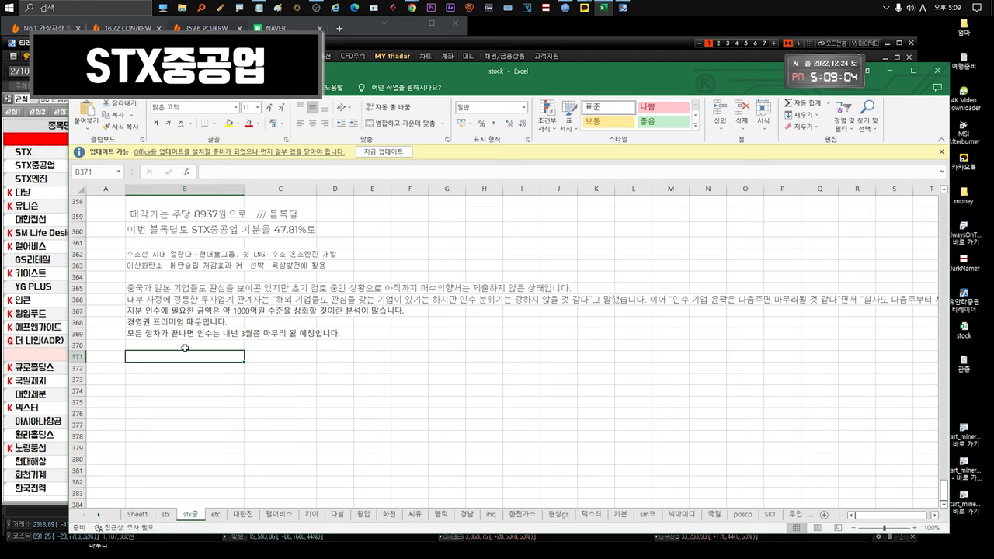
{"action": "type", "text": "2"}
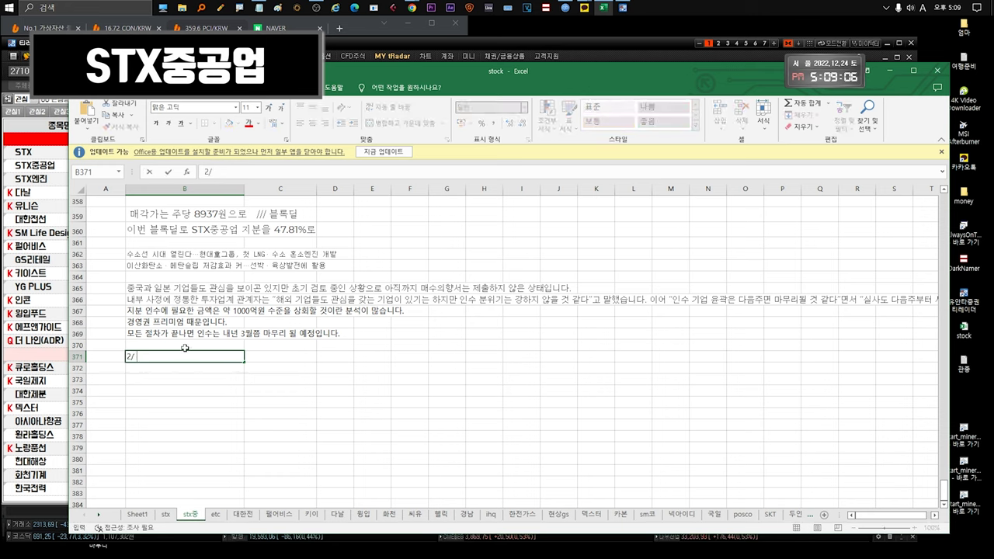
{"action": "type", "text": "/ 20..."}
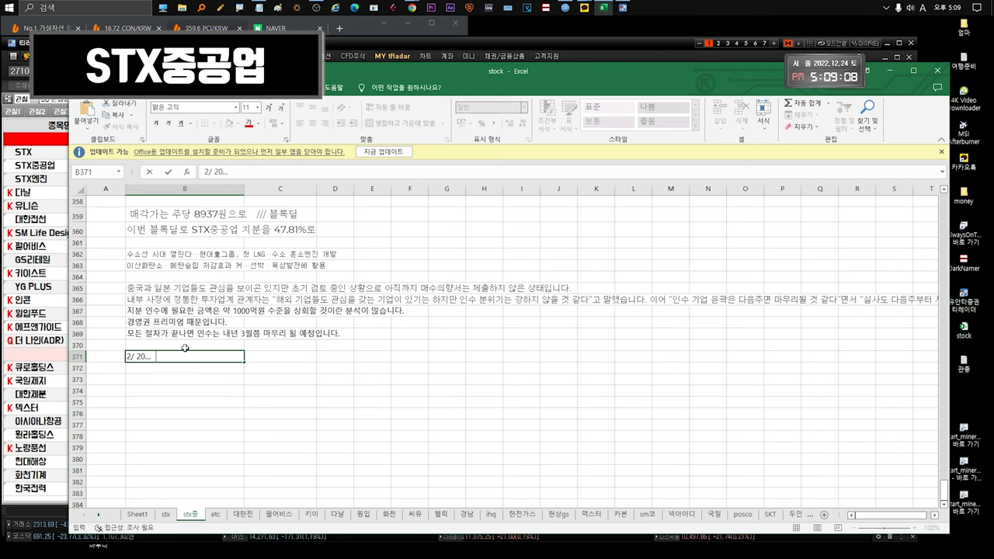
{"action": "type", "text": "    2500x8 ="}
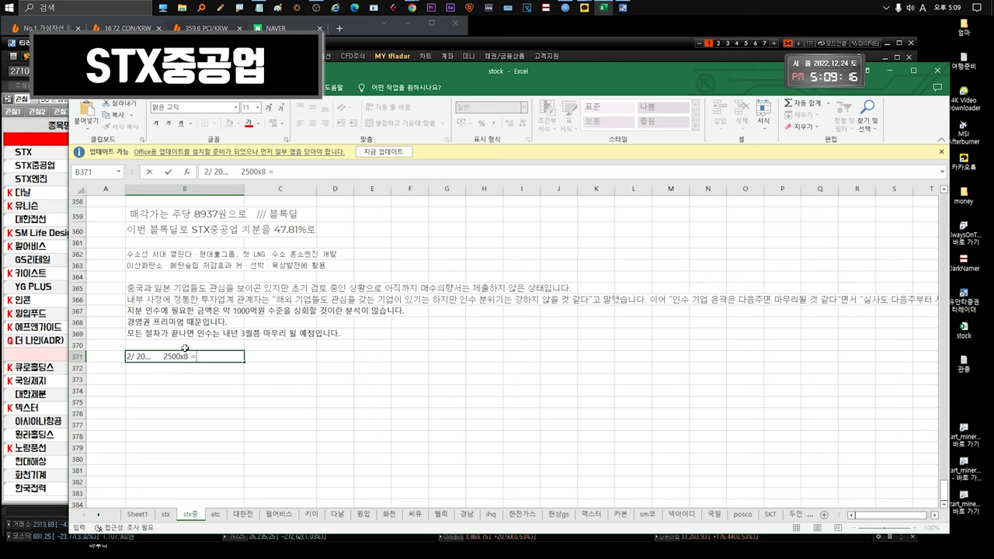
{"action": "key", "text": "ctrl+Return"}
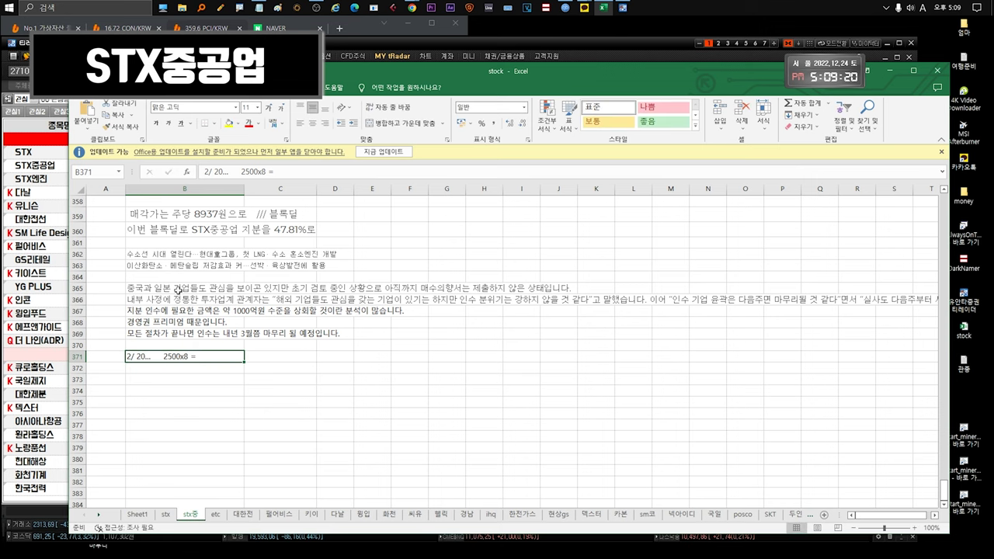
Check STX중공업 in the 티레이더 watchlist against the B371 note, highlighting 2500x8 = without changing it, and return to the workbook
{"action": "left_click", "coordinate": [55, 169]}
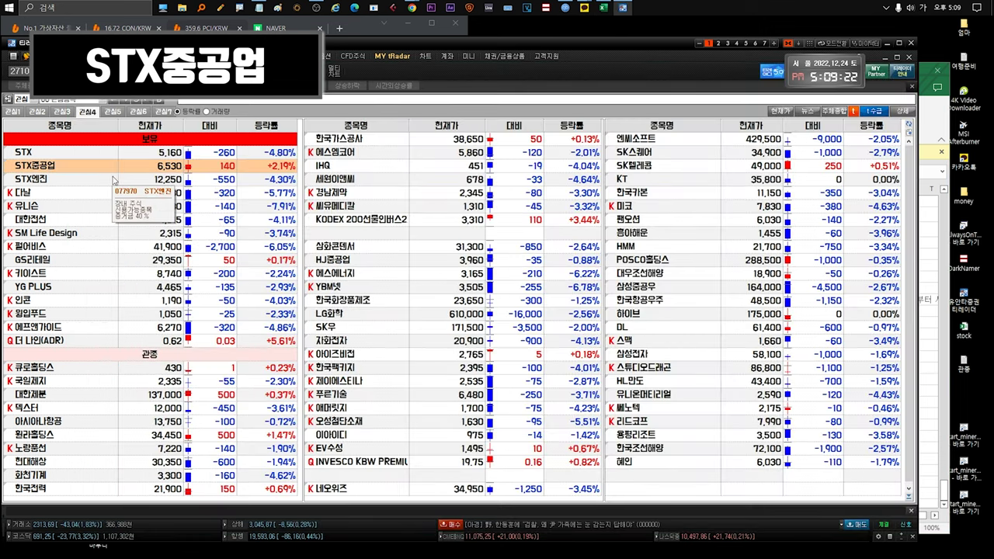
{"action": "left_click", "coordinate": [931, 121]}
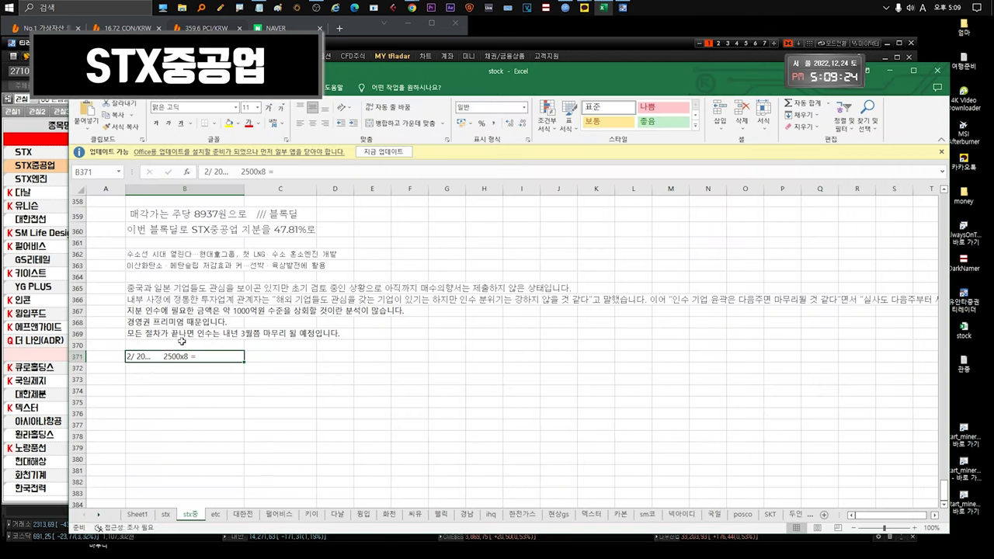
{"action": "double_click", "coordinate": [163, 357]}
{"action": "left_click_drag", "start_coordinate": [163, 357], "coordinate": [211, 358]}
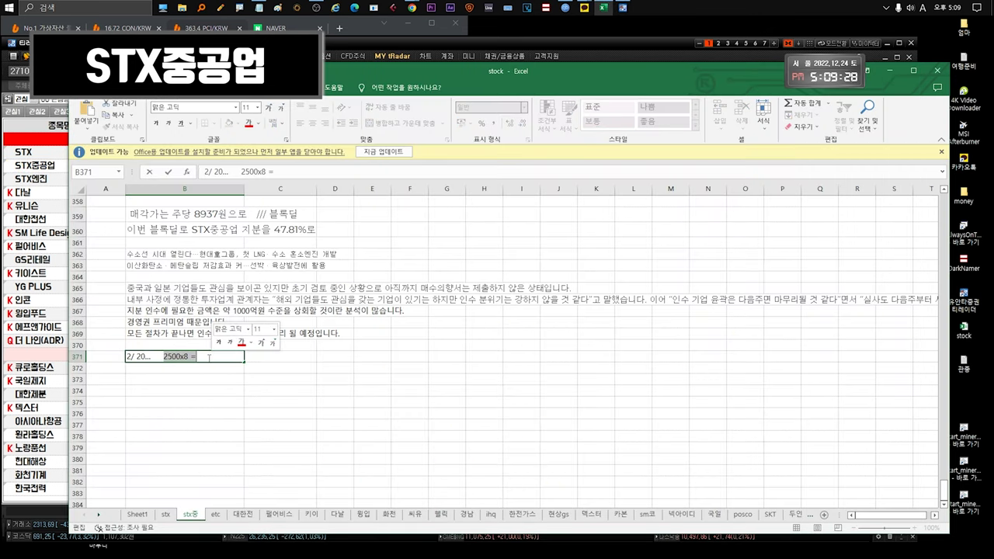
{"action": "key", "text": "Return"}
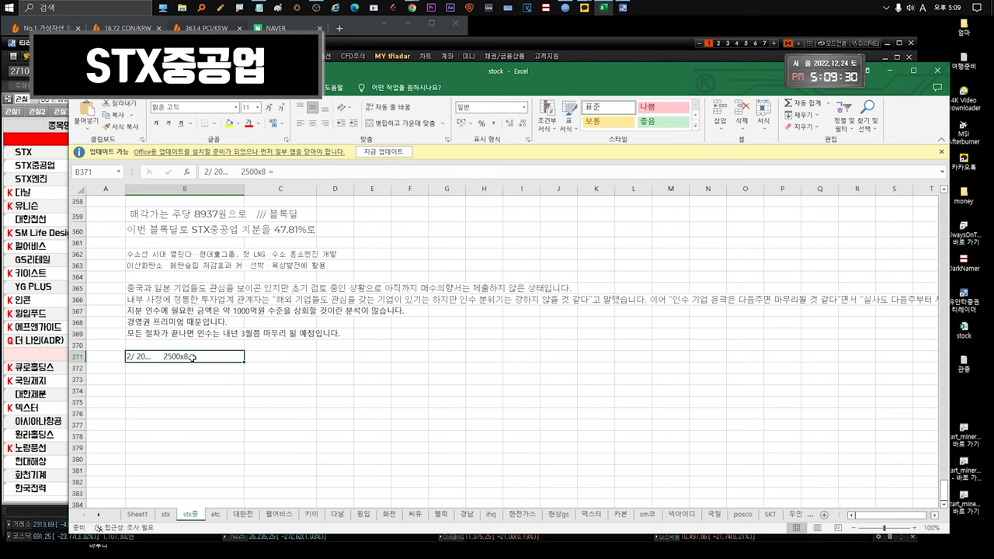
{"action": "left_click", "coordinate": [52, 166]}
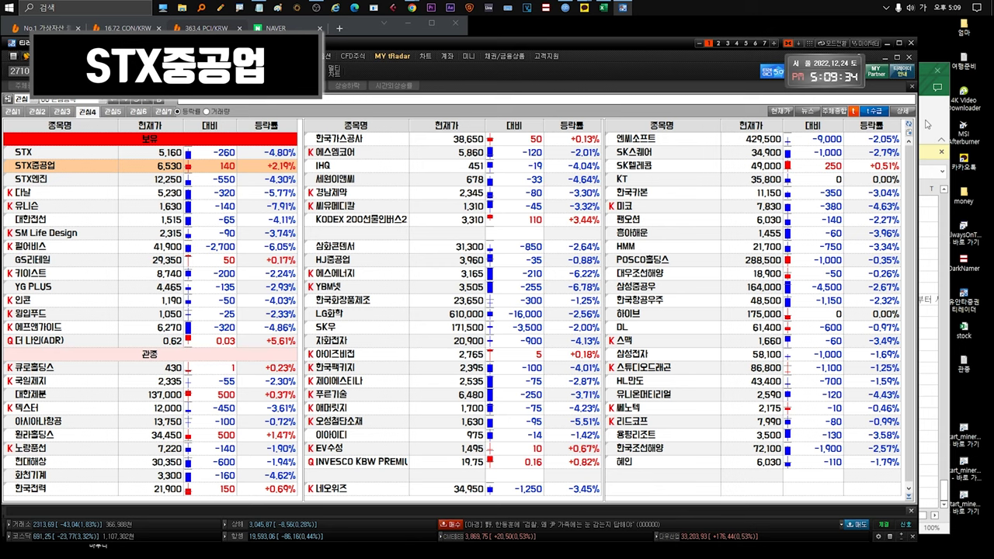
{"action": "left_click", "coordinate": [924, 124]}
Enter the note "한국크랭크... 선박.. . . // 거래정지!!!!!" in B372
{"action": "left_click", "coordinate": [158, 367]}
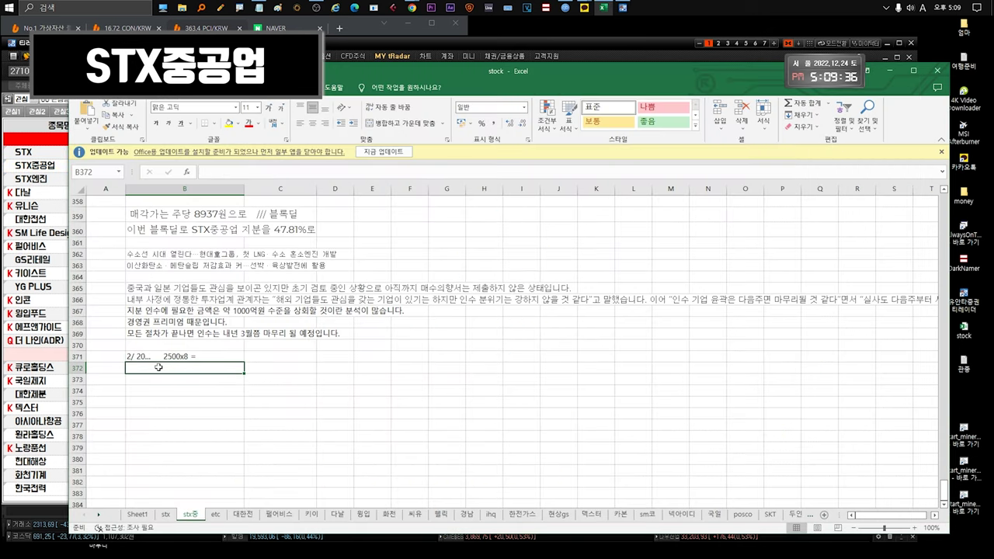
{"action": "double_click", "coordinate": [155, 366]}
{"action": "key", "text": "Hangul"}
{"action": "type", "text": "한국크랭크..."}
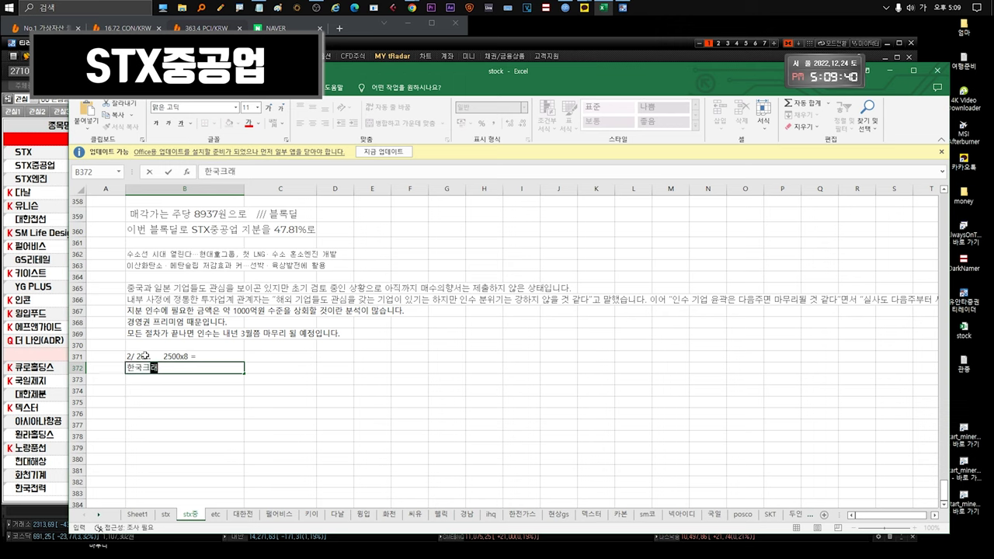
{"action": "type", "text": " 선박..."}
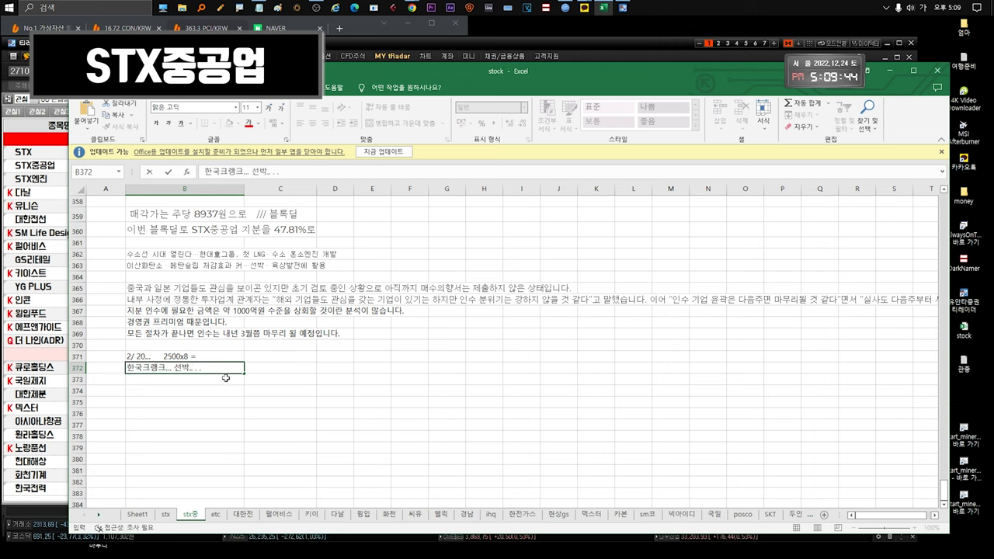
{"action": "type", "text": " // 거래정지!!!!!"}
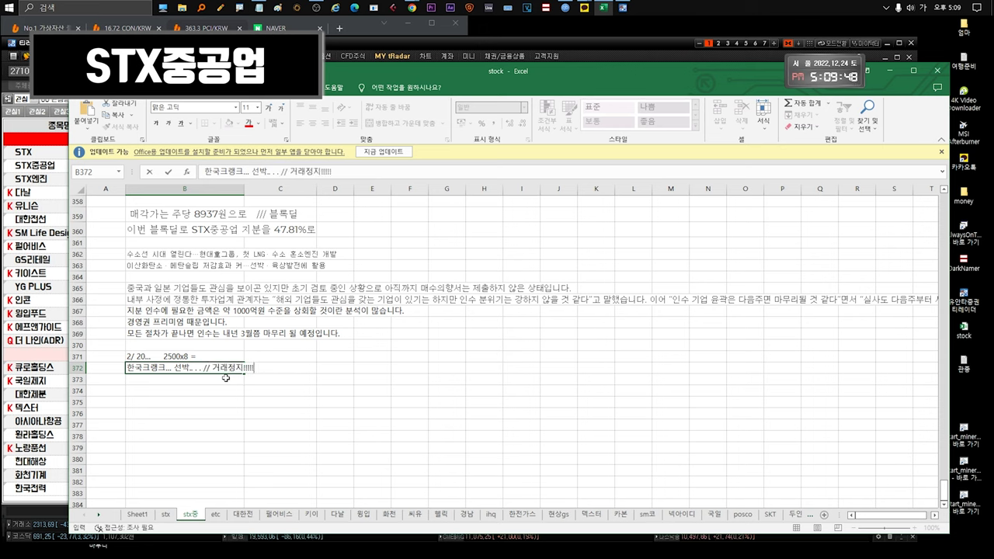
{"action": "key", "text": "Return"}
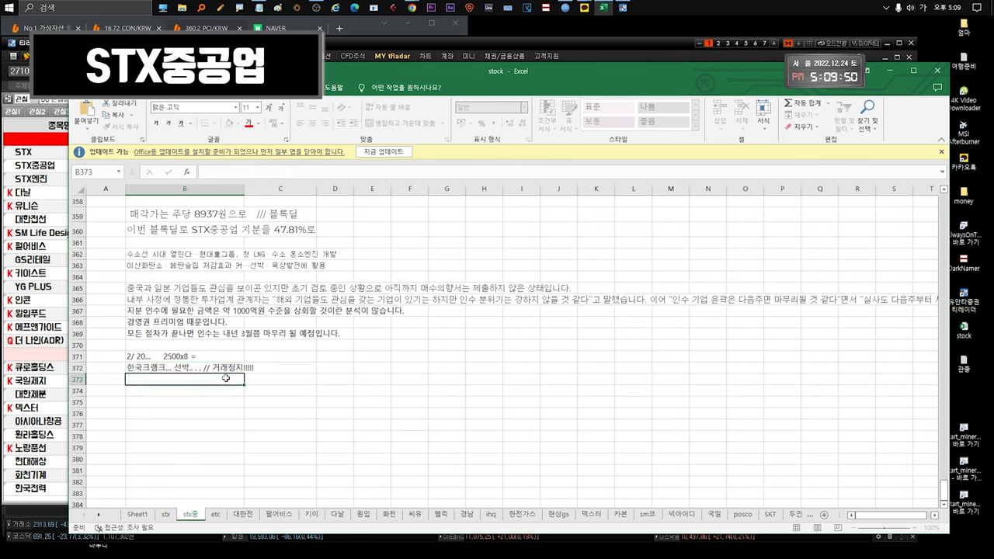
Enter the note "현대중공업이 인수.... .. 대기업에서 사람 자른다." in B373, below the last STX중공업 note
{"action": "left_click", "coordinate": [236, 371]}
{"action": "key", "text": "ctrl+c"}
{"action": "left_click", "coordinate": [224, 376]}
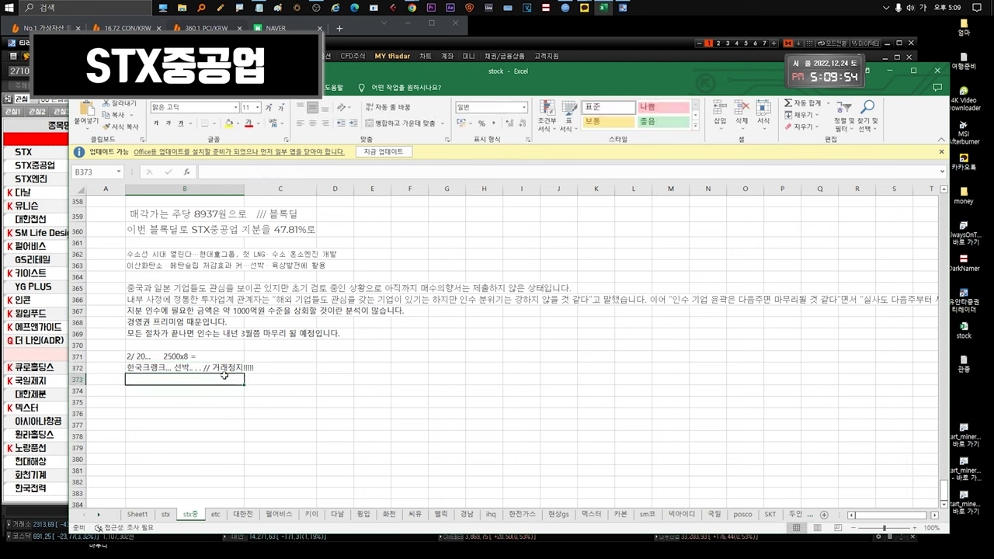
{"action": "type", "text": "현대중공업이 인수..."}
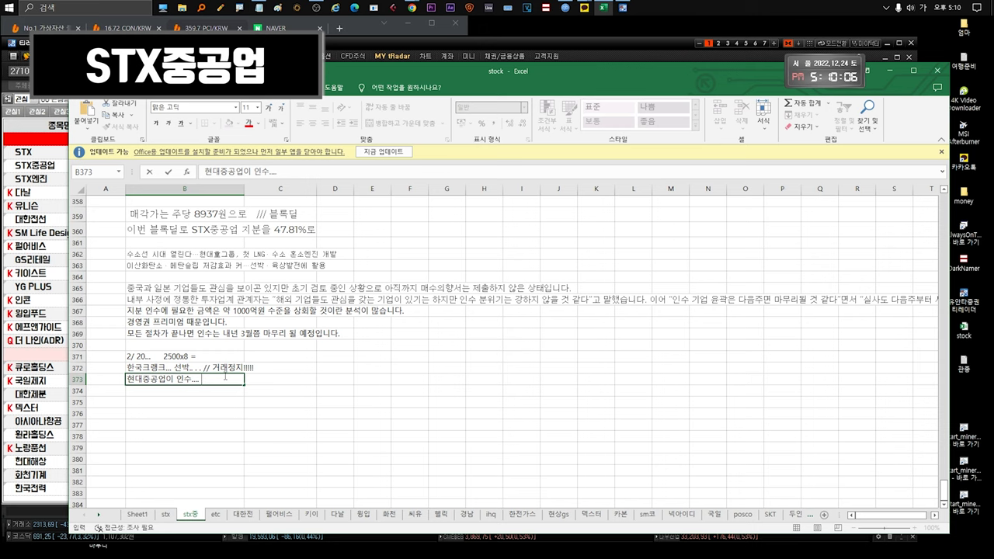
{"action": "type", "text": ".."}
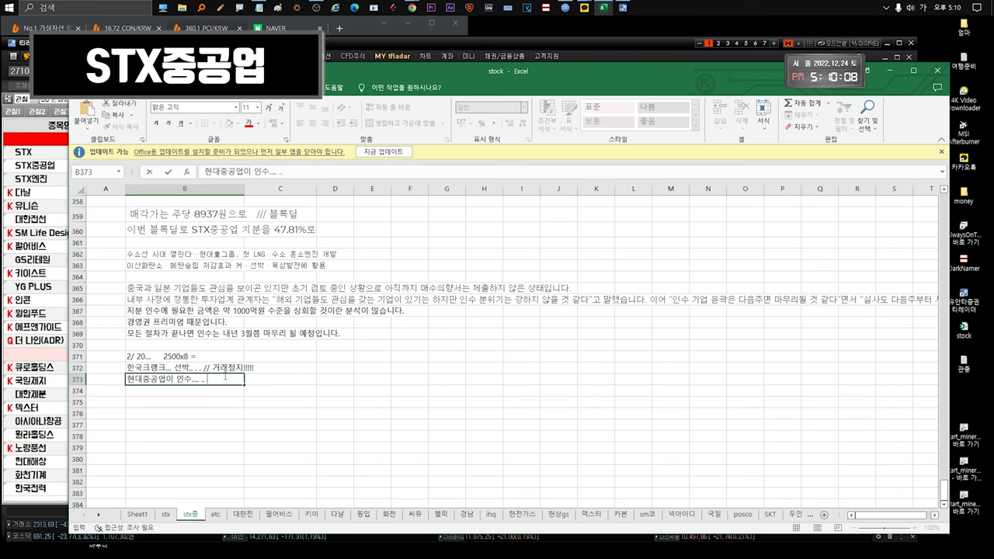
{"action": "type", "text": " 대기업에서"}
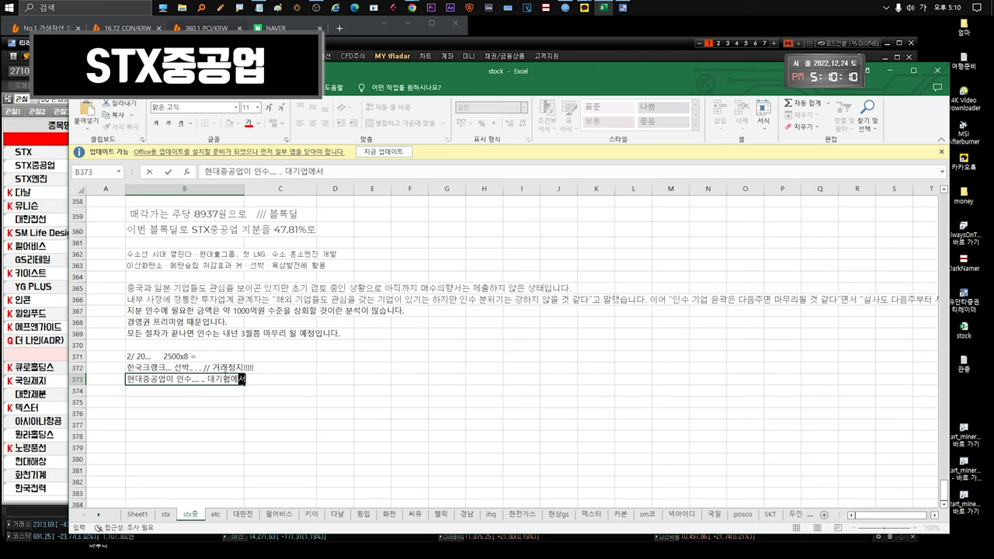
{"action": "type", "text": " 사람 자른다."}
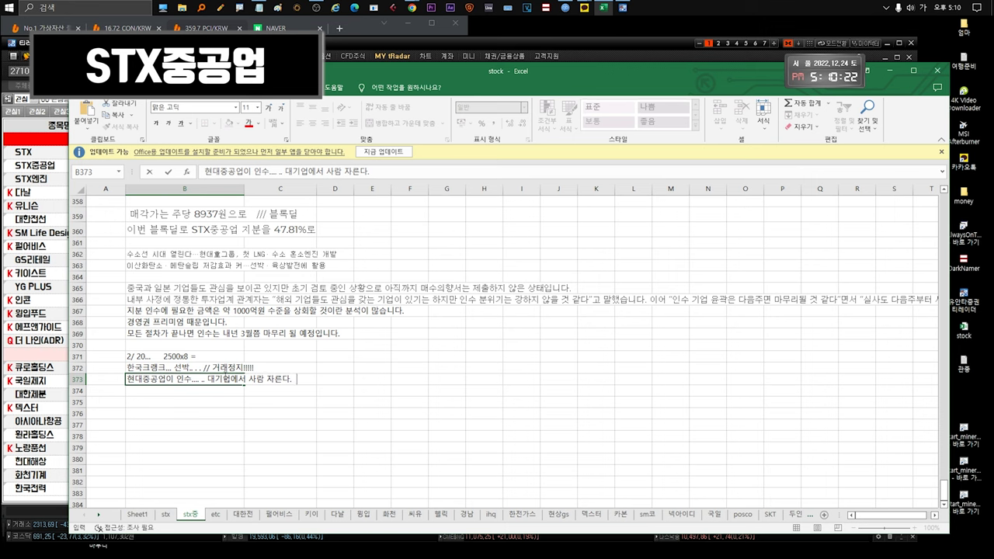
{"action": "left_click", "coordinate": [159, 368]}
Reread the STX중공업 notes in B372 and B373, highlighting the 한국크랭크 part of B372 without changing either note
{"action": "double_click", "coordinate": [159, 368]}
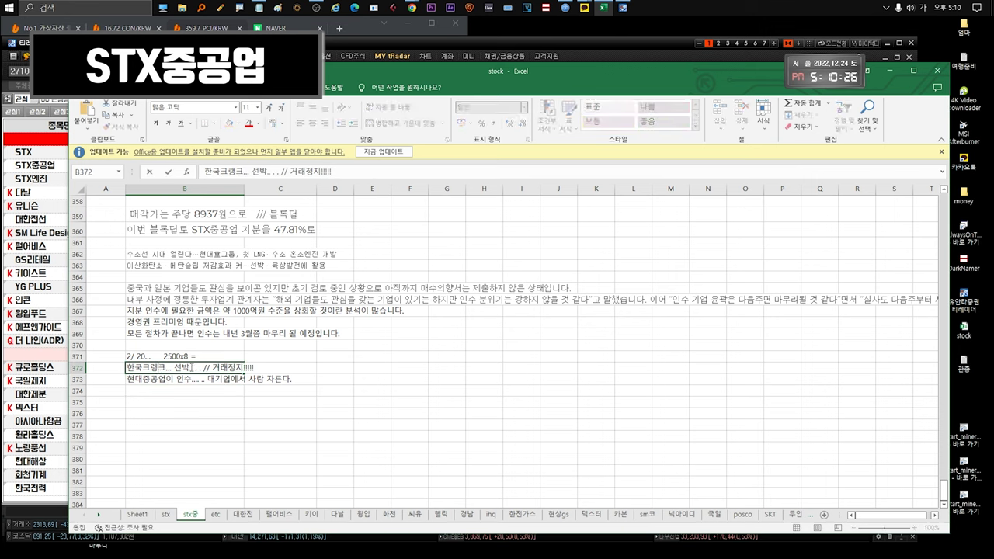
{"action": "left_click_drag", "start_coordinate": [192, 369], "coordinate": [116, 370]}
{"action": "key", "text": "Escape"}
{"action": "left_click", "coordinate": [159, 381]}
{"action": "key", "text": "Up"}
{"action": "key", "text": "Down"}
{"action": "key", "text": "Right"}
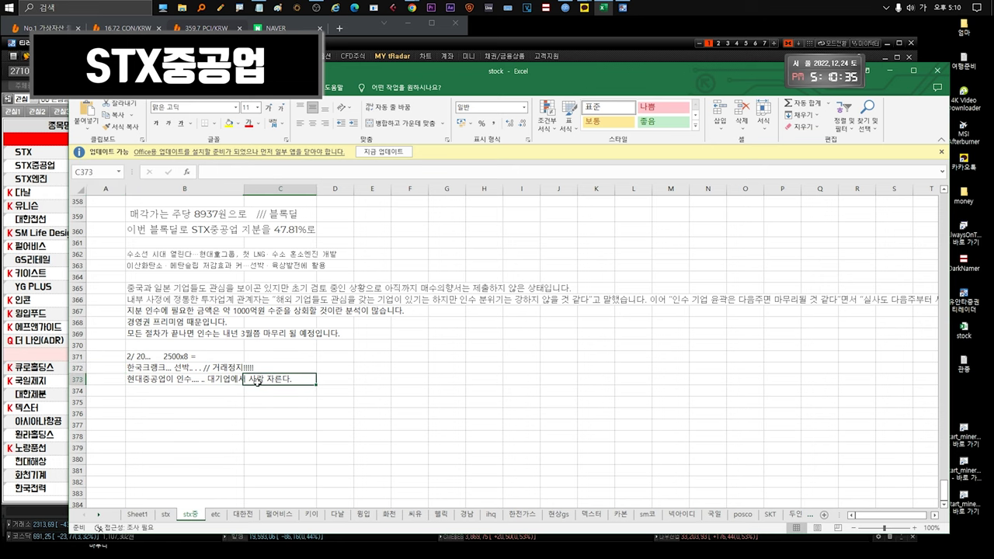
{"action": "left_click", "coordinate": [223, 372]}
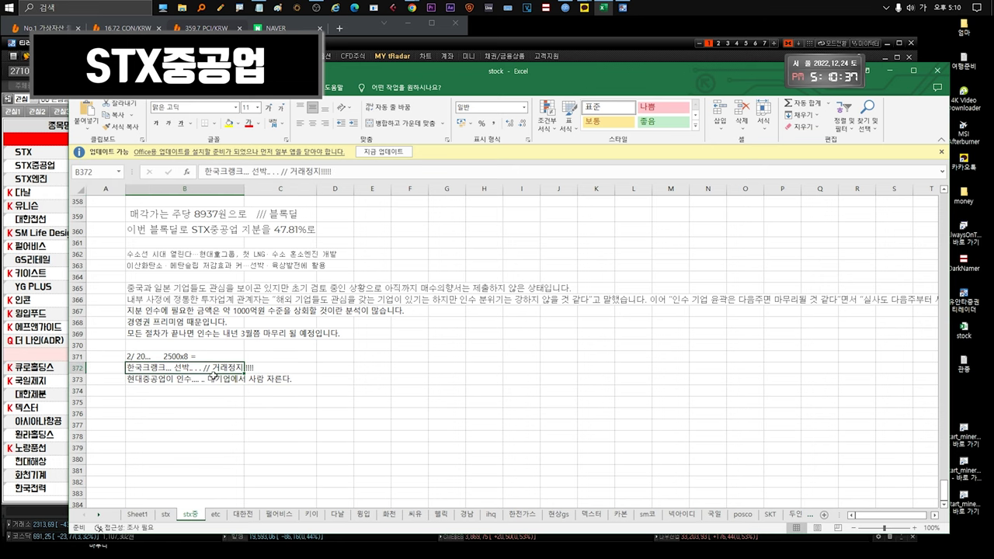
{"action": "scroll", "coordinate": [211, 372], "scroll_direction": "down", "scroll_amount": 1}
{"action": "left_click", "coordinate": [192, 348]}
{"action": "left_click", "coordinate": [174, 338]}
{"action": "double_click", "coordinate": [168, 338]}
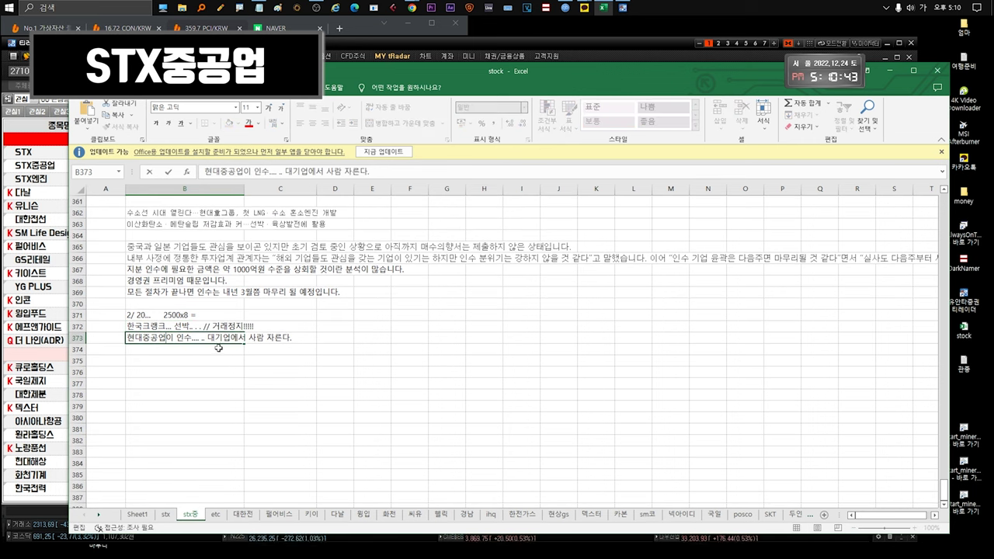
{"action": "left_click", "coordinate": [221, 328]}
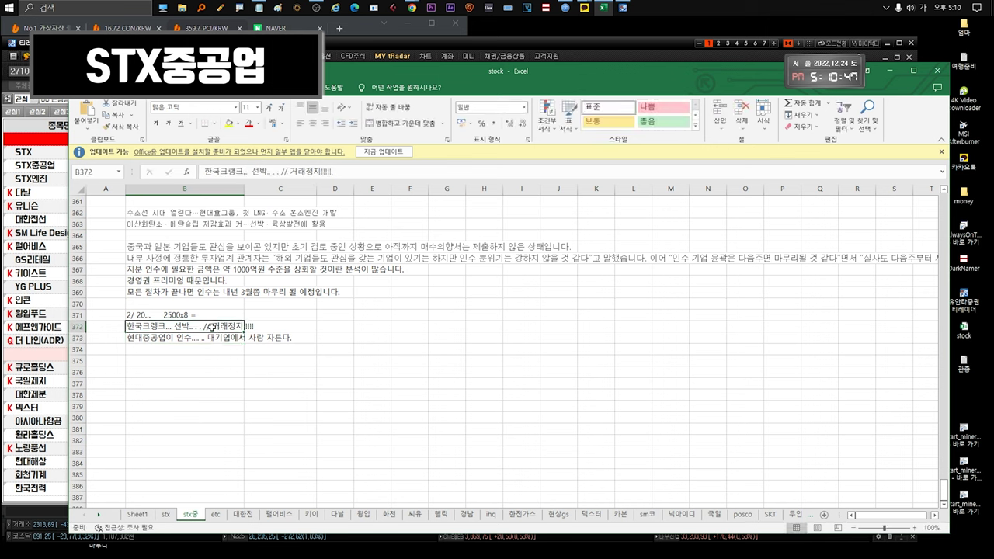
{"action": "key", "text": "Down"}
{"action": "key", "text": "Left"}
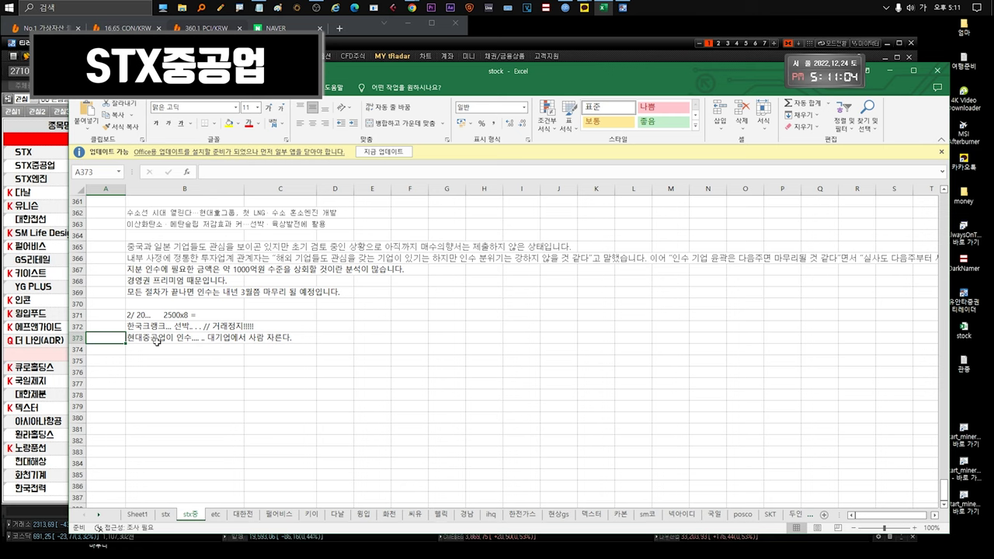
Highlight the phrases "대기업에서 사람 자른다." and "현대중공업이 인수...." in B373 without changing the note
{"action": "left_click", "coordinate": [158, 341]}
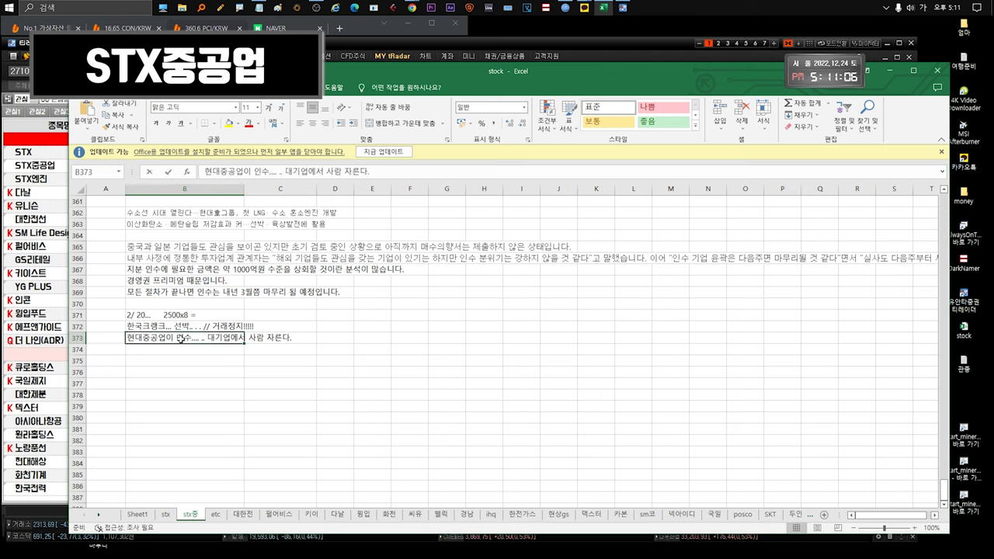
{"action": "double_click", "coordinate": [181, 339]}
{"action": "left_click_drag", "start_coordinate": [207, 338], "coordinate": [355, 339]}
{"action": "left_click_drag", "start_coordinate": [199, 339], "coordinate": [126, 340]}
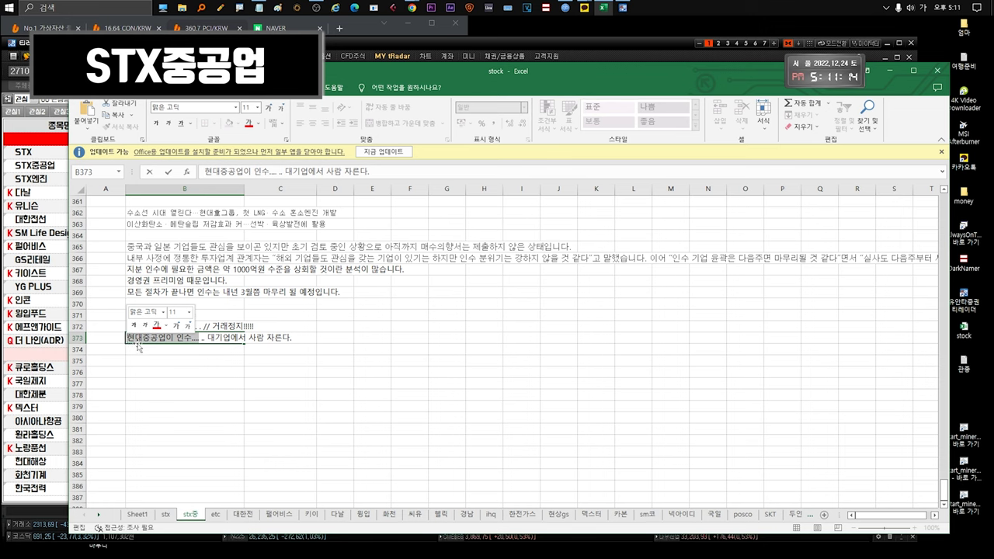
{"action": "key", "text": "Escape"}
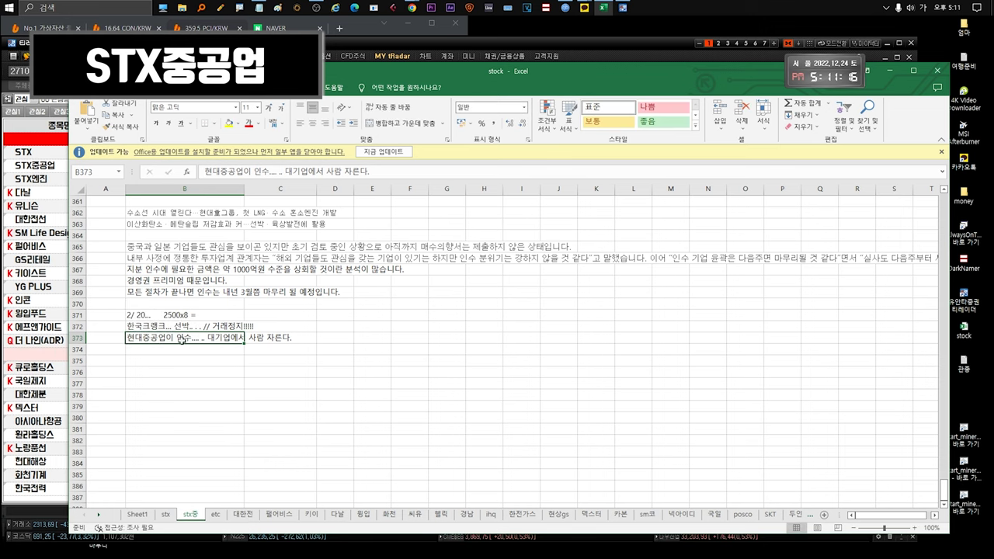
{"action": "double_click", "coordinate": [166, 337]}
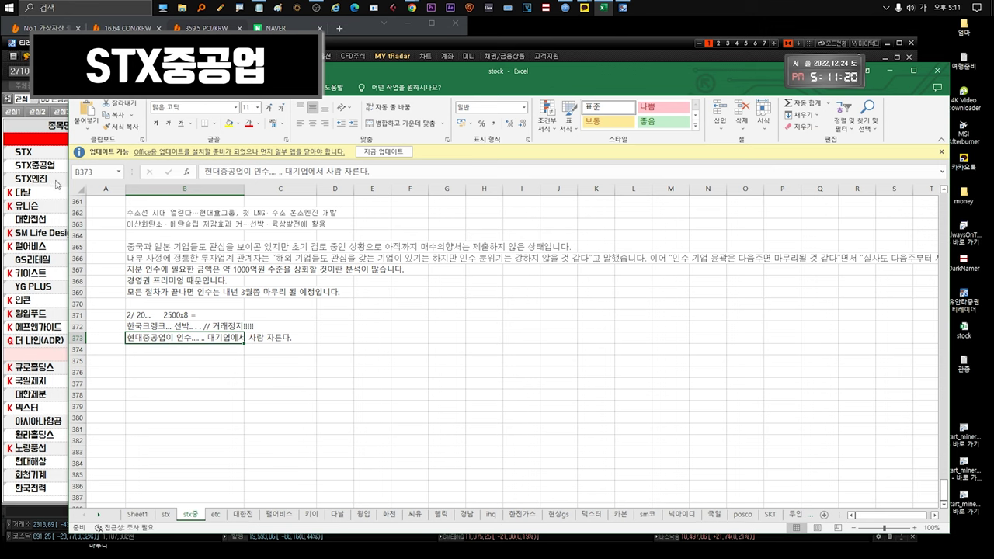
Switch to 티레이더 and open the STX중공업 price chart from the watchlist
{"action": "left_click", "coordinate": [48, 171]}
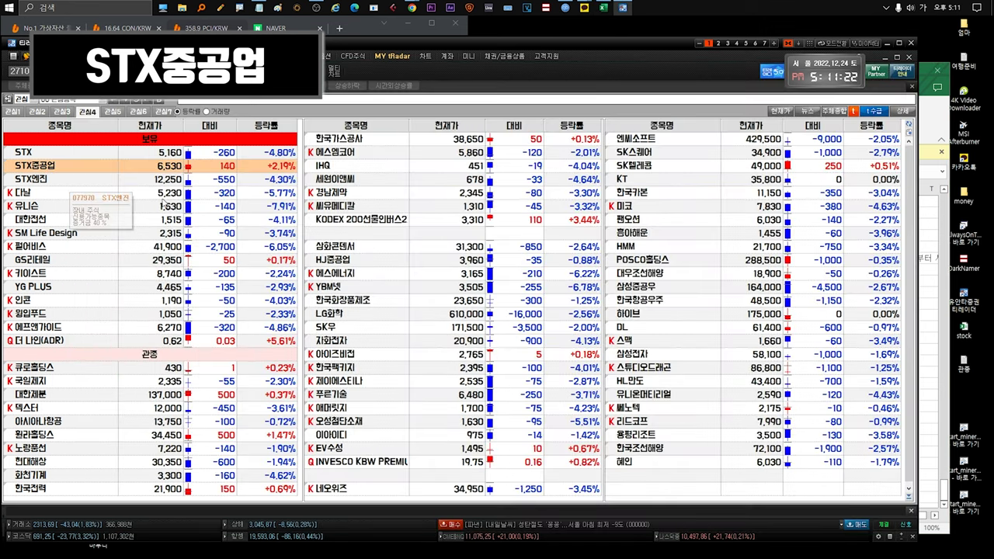
{"action": "key", "text": "Return"}
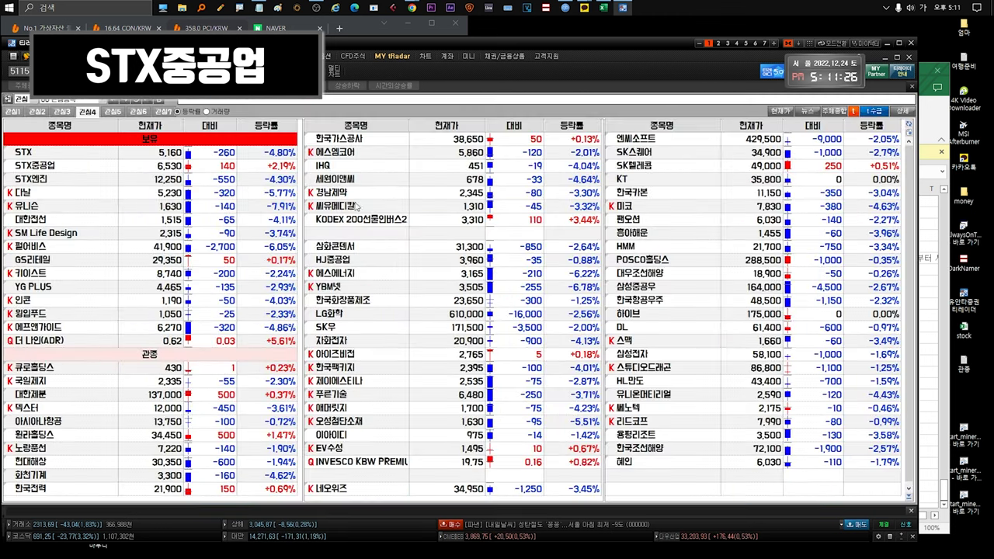
{"action": "key", "text": "Escape"}
{"action": "double_click", "coordinate": [139, 167]}
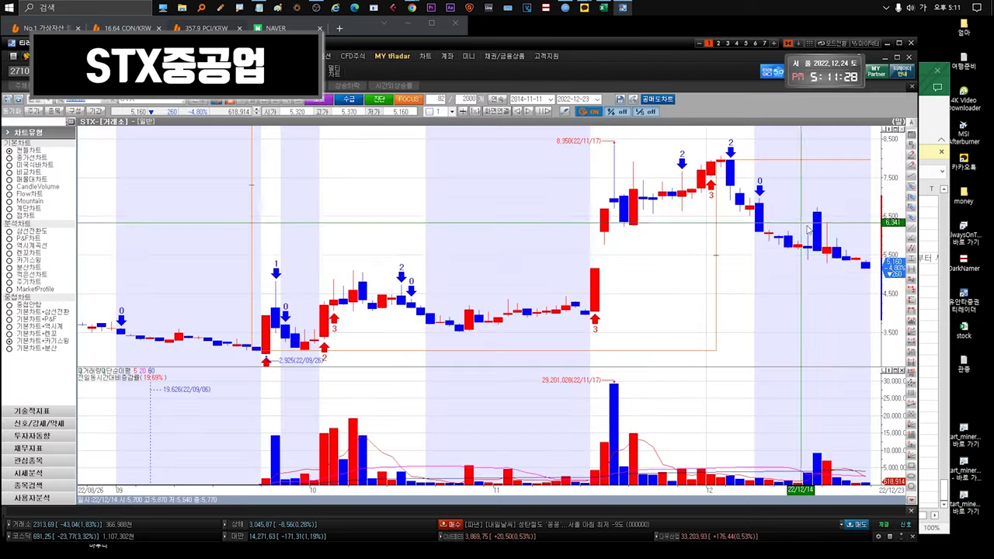
{"action": "key", "text": "Escape"}
{"action": "double_click", "coordinate": [138, 168]}
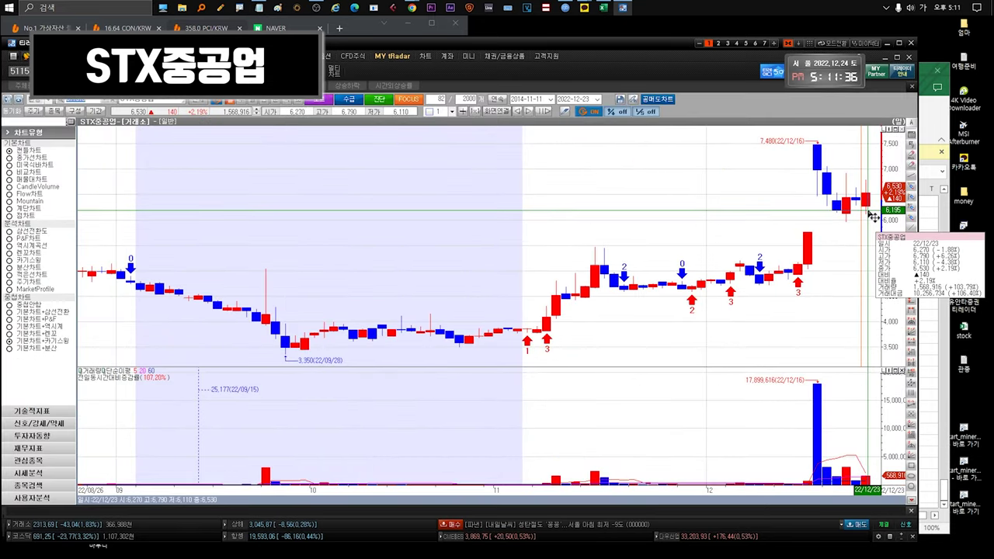
Examine STX중공업's December 2022 candles and its longer price history back to 2019, and return to the stock workbook
{"action": "mouse_move", "coordinate": [871, 211]}
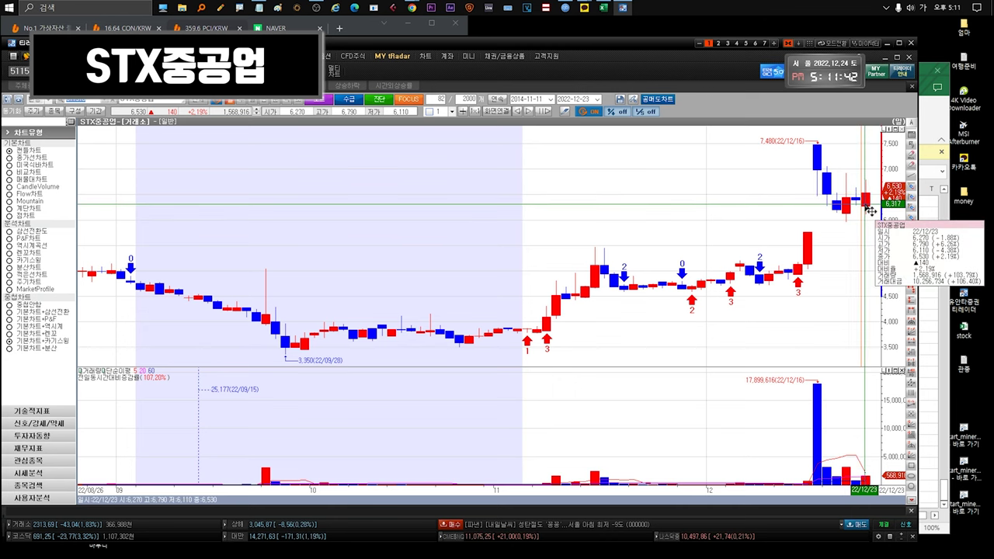
{"action": "scroll", "coordinate": [844, 290], "scroll_direction": "down", "scroll_amount": 5}
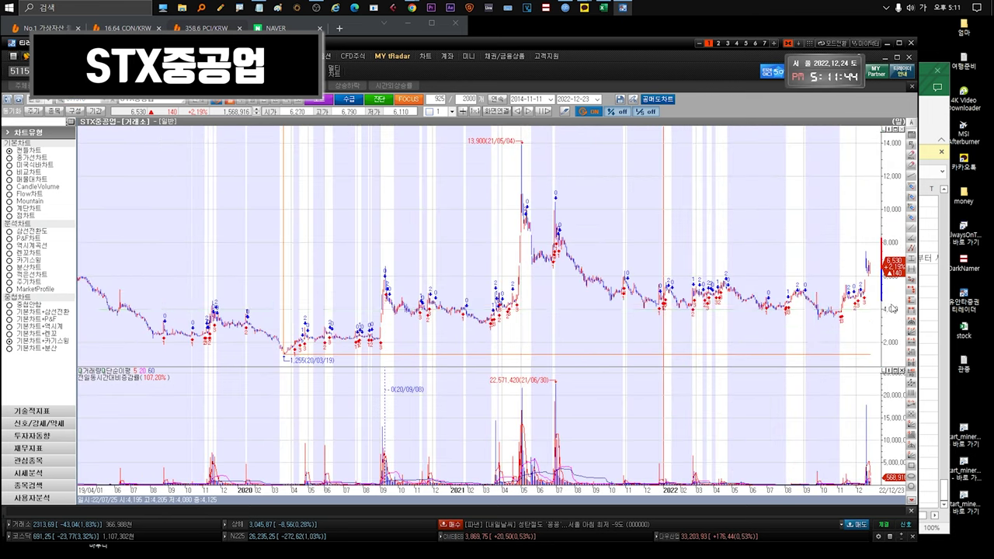
{"action": "mouse_move", "coordinate": [362, 341]}
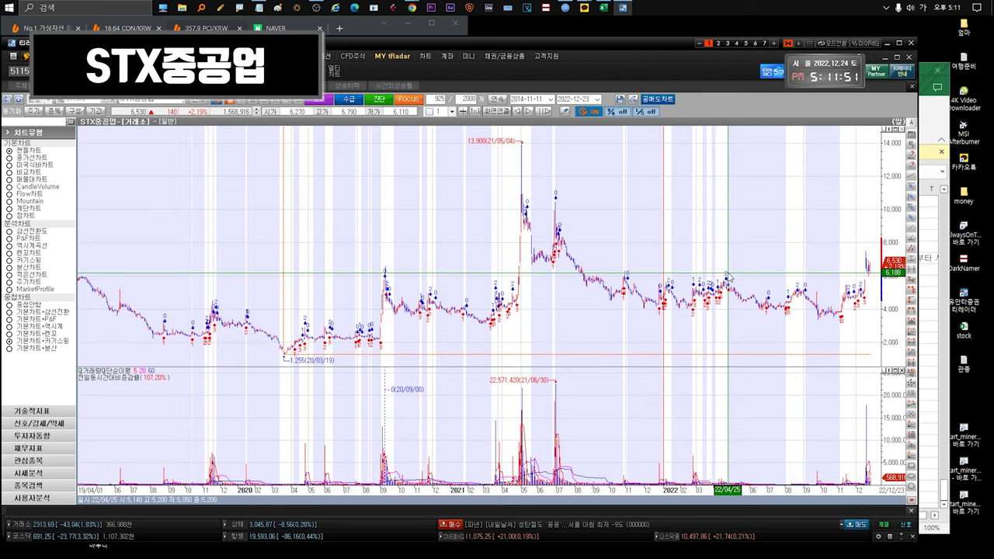
{"action": "left_click_drag", "start_coordinate": [781, 278], "coordinate": [876, 278]}
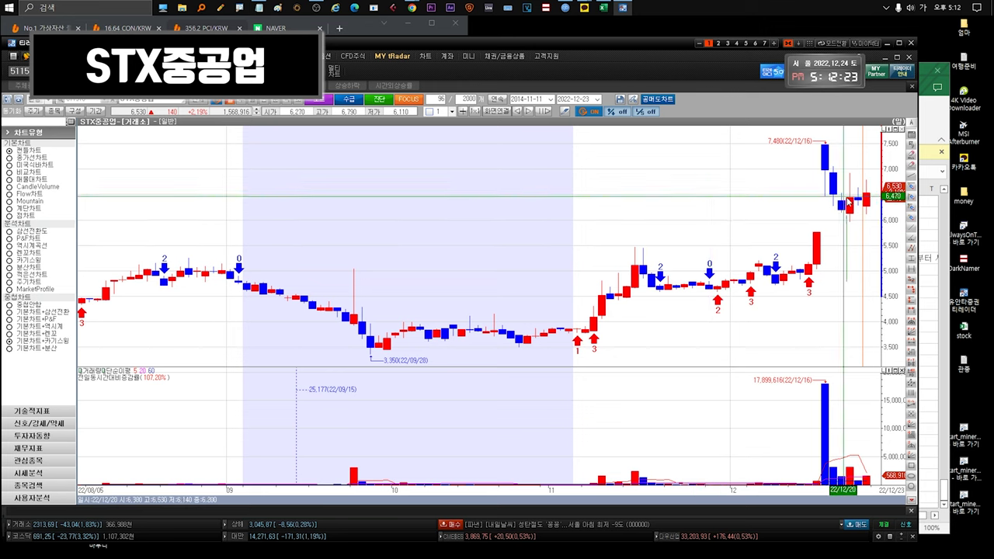
{"action": "scroll", "coordinate": [834, 239], "scroll_direction": "down", "scroll_amount": 5}
{"action": "key", "text": "ctrl+Tab"}
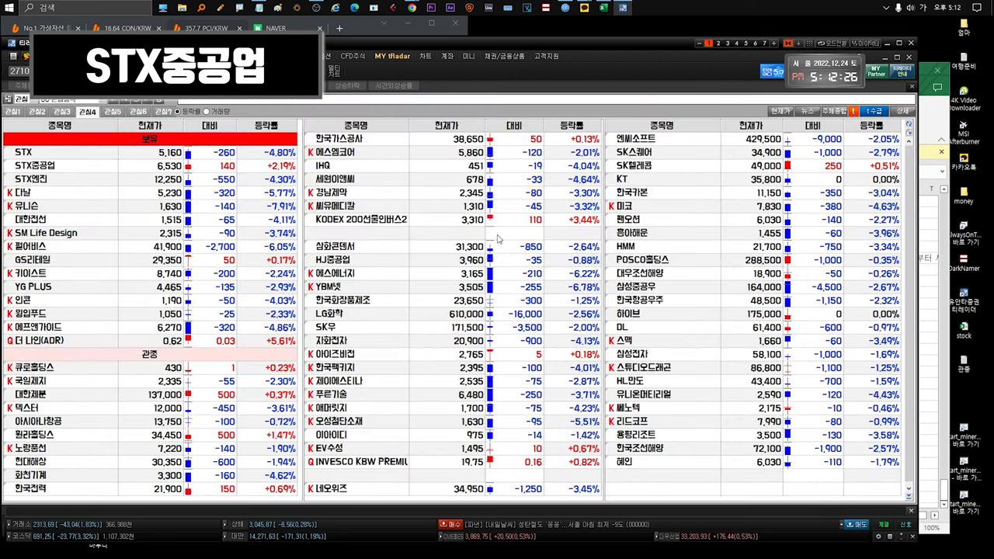
{"action": "left_click", "coordinate": [71, 169]}
{"action": "key", "text": "ctrl+Tab"}
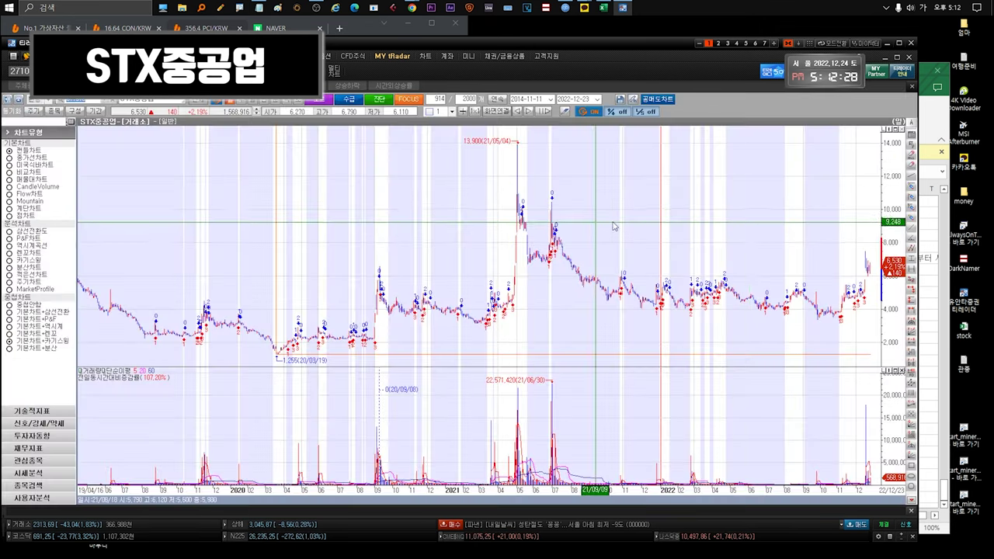
{"action": "key", "text": "ctrl+Tab"}
{"action": "key", "text": "alt+Tab"}
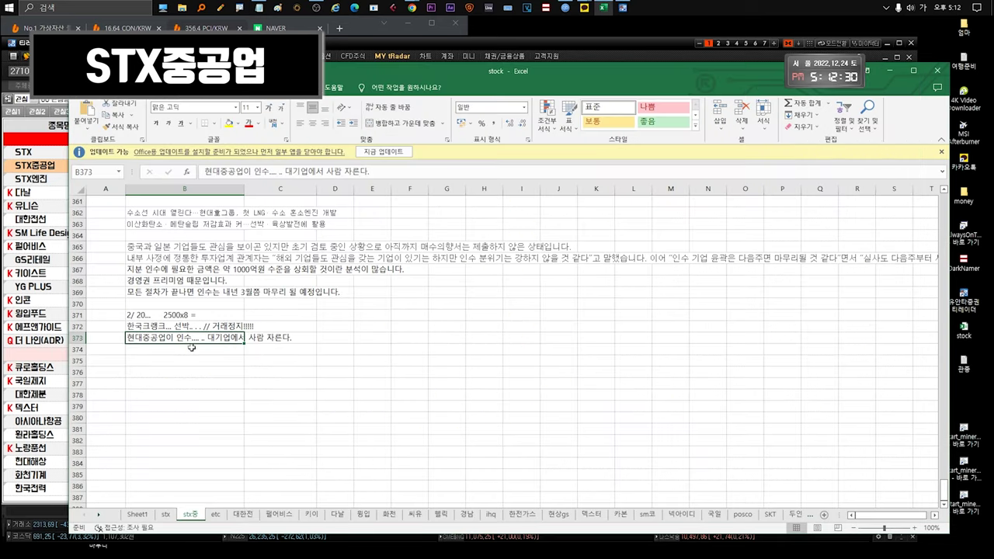
Look over the B373 note about 현대중공업 and the rows around it once more, leaving the cells as they are
{"action": "double_click", "coordinate": [129, 339]}
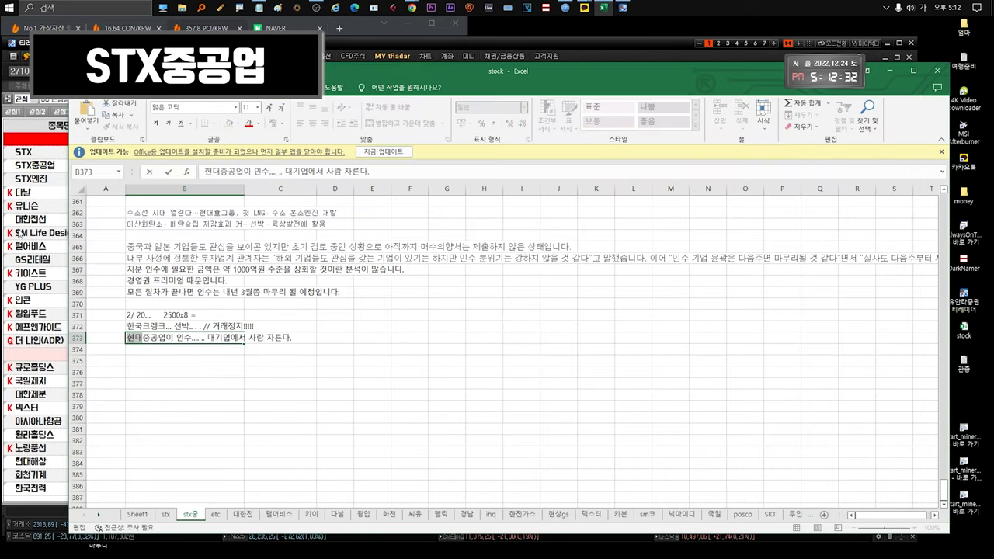
{"action": "left_click", "coordinate": [142, 346]}
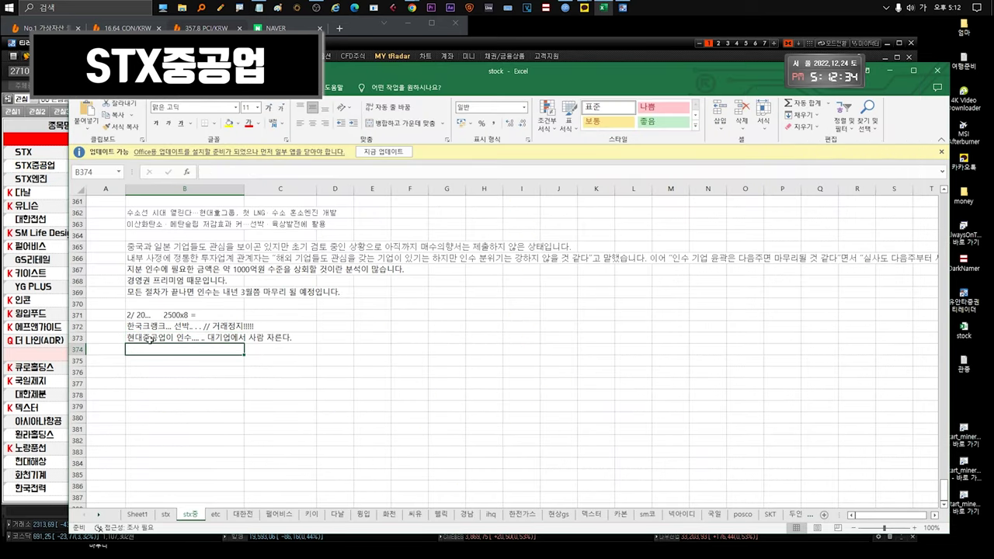
{"action": "left_click", "coordinate": [150, 340]}
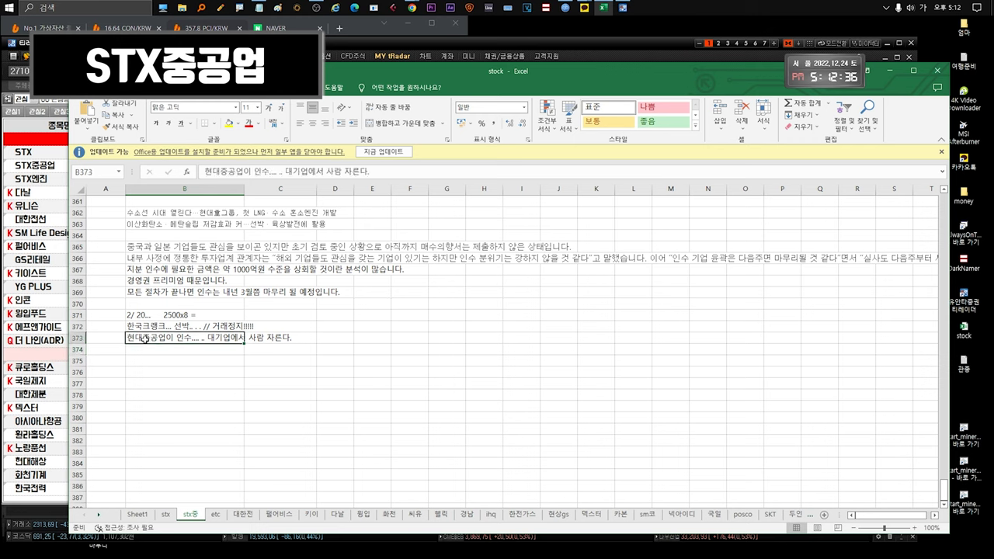
{"action": "left_click_drag", "start_coordinate": [105, 327], "coordinate": [111, 338]}
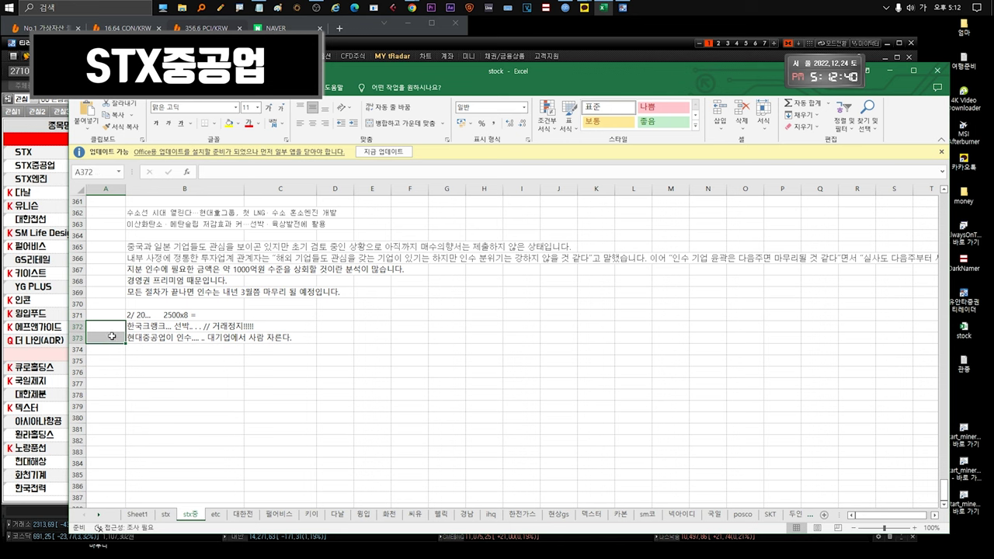
{"action": "left_click_drag", "start_coordinate": [108, 328], "coordinate": [107, 349]}
Switch to 티레이더 and compare STX중공업's 2021 price peaks with its latest candles on the chart
{"action": "left_click", "coordinate": [33, 166]}
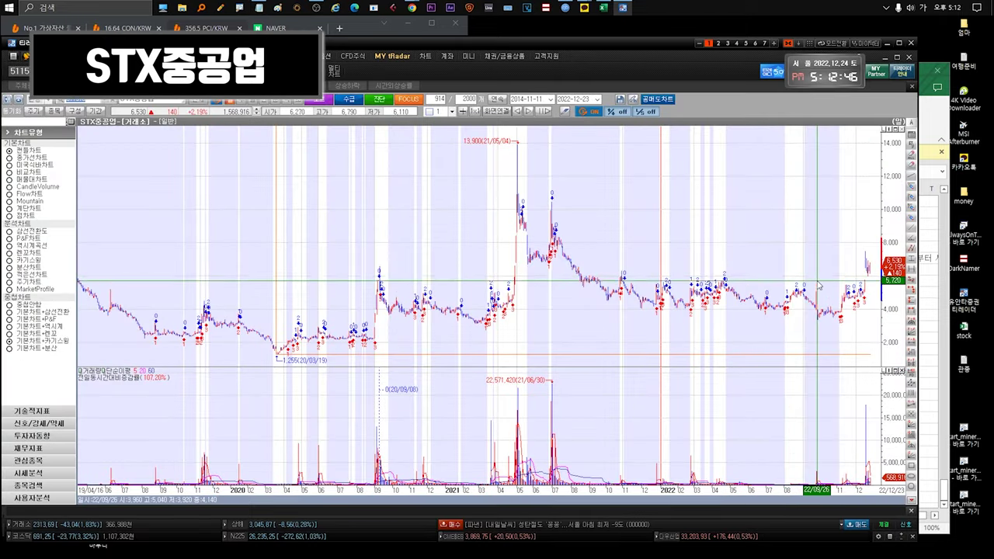
{"action": "double_click", "coordinate": [451, 244]}
{"action": "left_click_drag", "start_coordinate": [577, 247], "coordinate": [850, 299]}
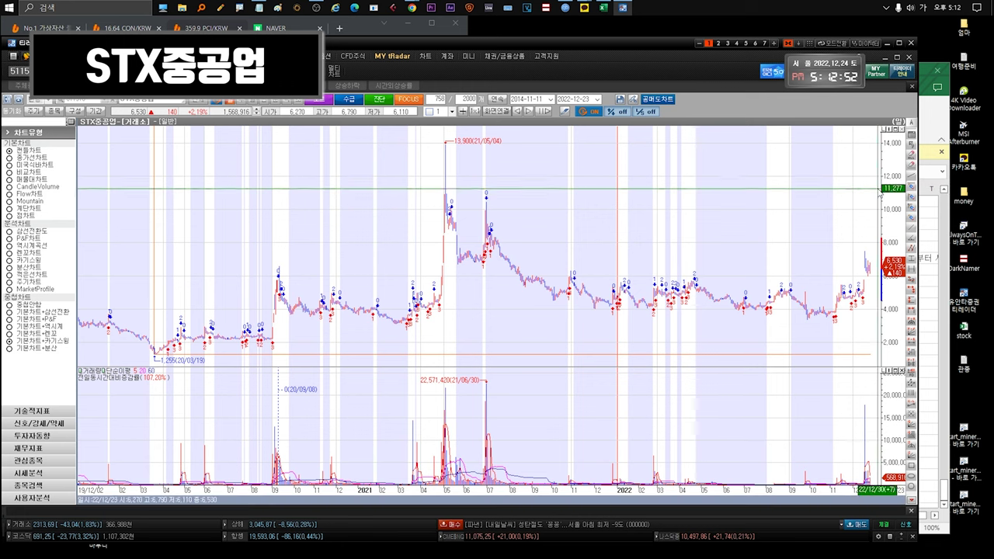
{"action": "left_click_drag", "start_coordinate": [861, 181], "coordinate": [917, 179]}
{"action": "scroll", "coordinate": [749, 273], "scroll_direction": "down", "scroll_amount": 5}
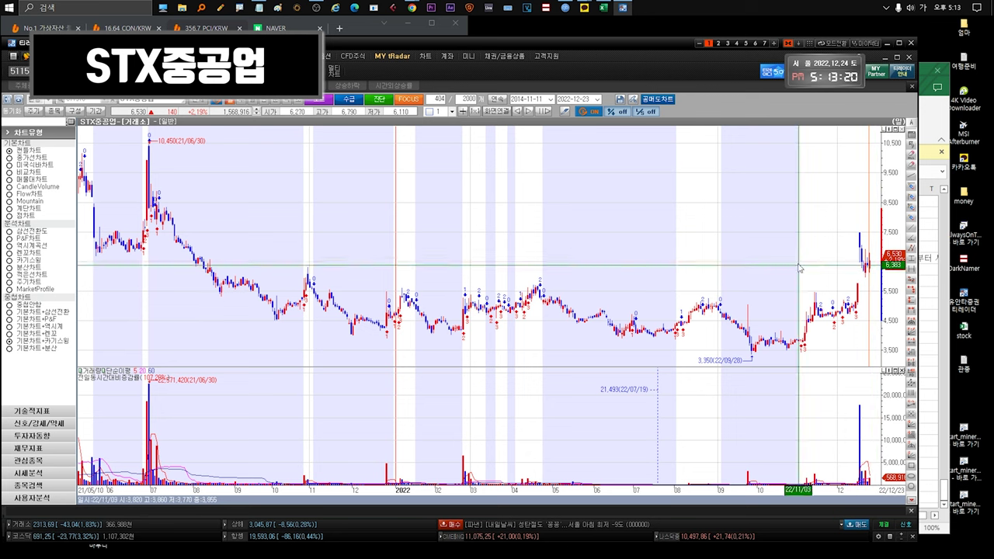
Go back to the watchlist and open the 다날 price chart
{"action": "key", "text": "ctrl+Tab"}
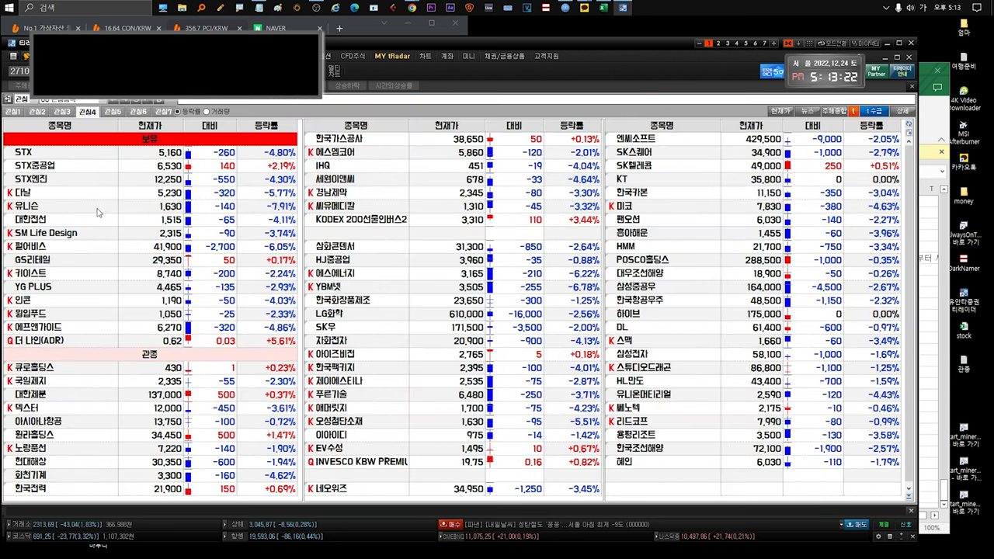
{"action": "left_click", "coordinate": [61, 192]}
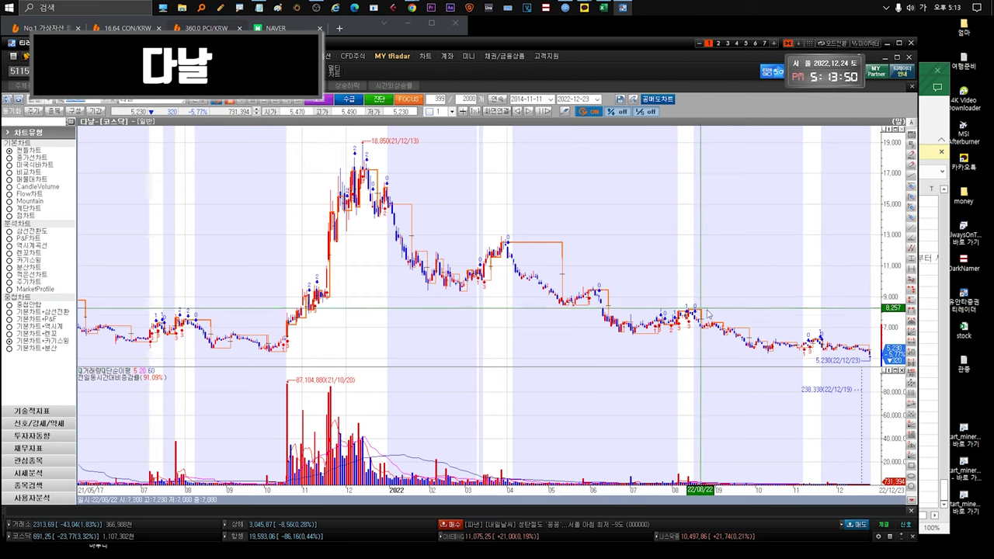
Examine 다날's daily candles and volume from October to December 2022 up close, and return to the watchlist
{"action": "left_click_drag", "start_coordinate": [804, 272], "coordinate": [877, 272]}
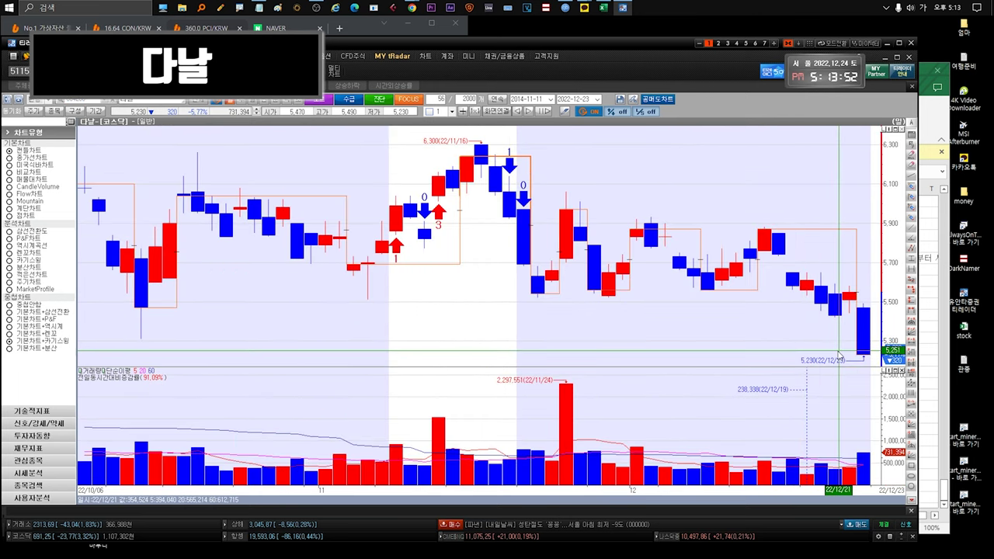
{"action": "mouse_move", "coordinate": [869, 327]}
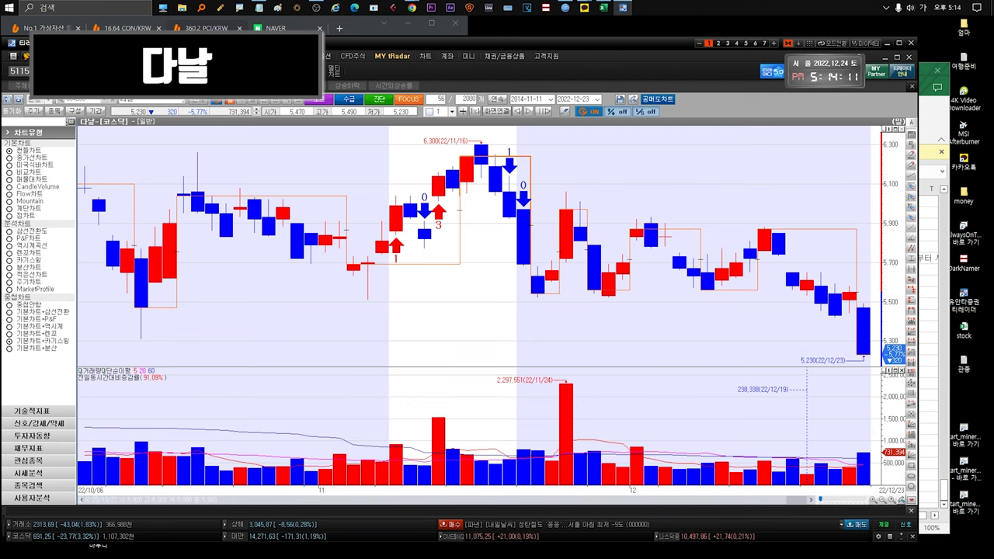
{"action": "key", "text": "ctrl+Tab"}
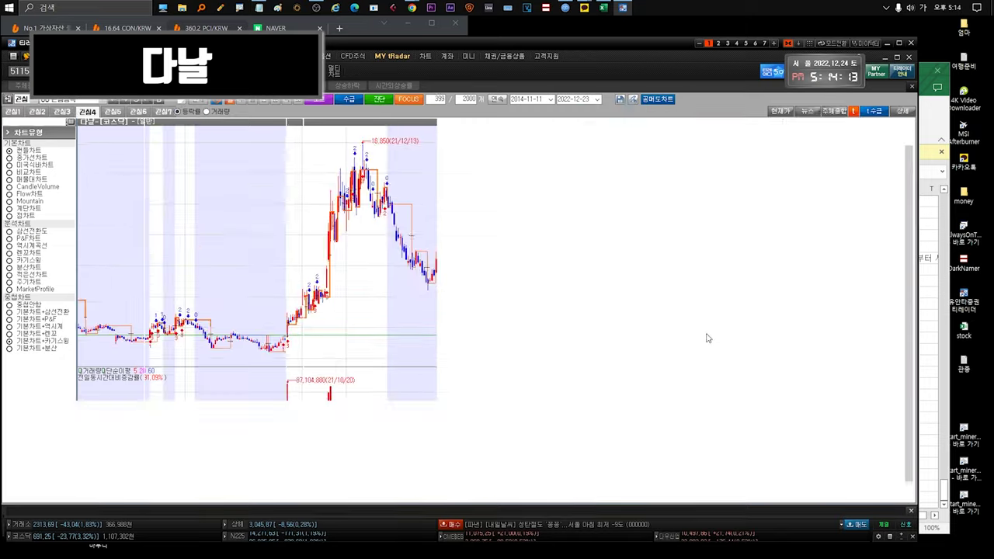
Reopen the 다날 chart and examine its candles from late July 2022 to the 22/12/23 candle, returning to the longer price history
{"action": "left_click", "coordinate": [74, 167]}
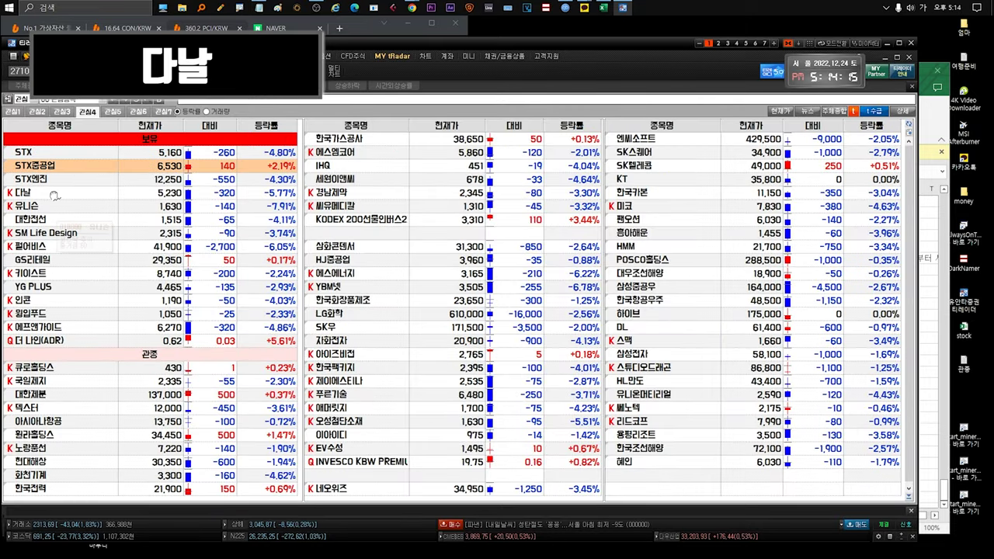
{"action": "double_click", "coordinate": [53, 193]}
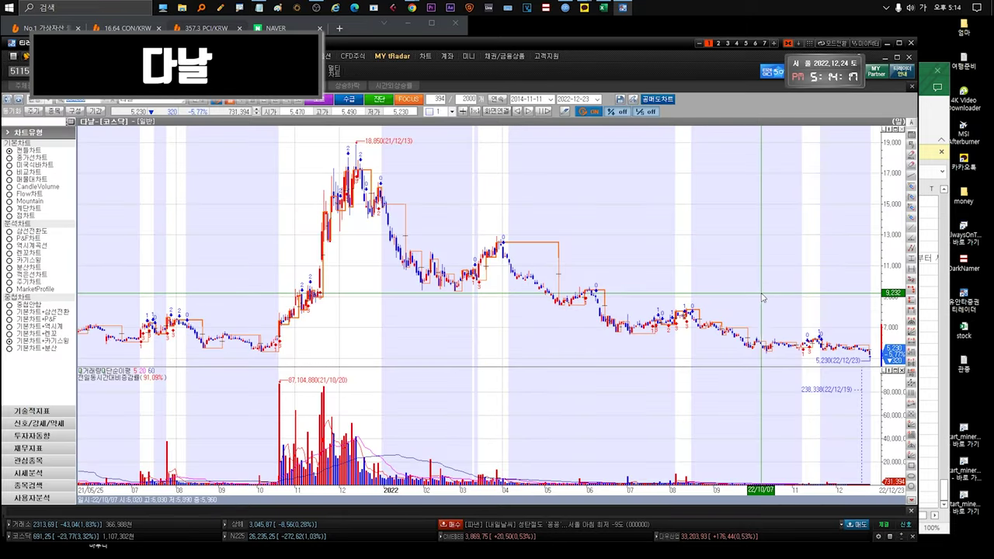
{"action": "left_click_drag", "start_coordinate": [676, 299], "coordinate": [866, 365]}
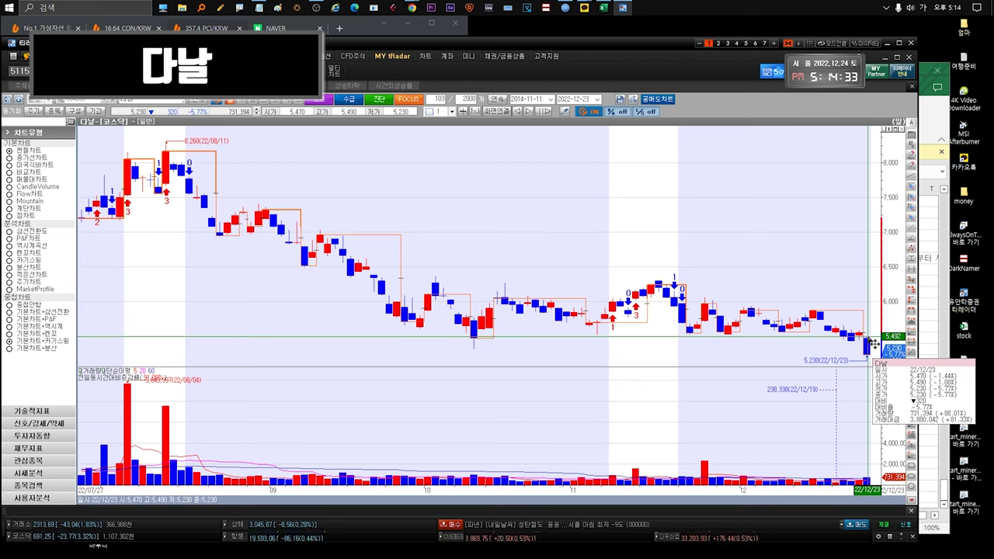
{"action": "mouse_move", "coordinate": [873, 344]}
{"action": "left_mouse_down"}
{"action": "mouse_move", "coordinate": [760, 331]}
{"action": "mouse_move", "coordinate": [866, 354]}
{"action": "left_mouse_up"}
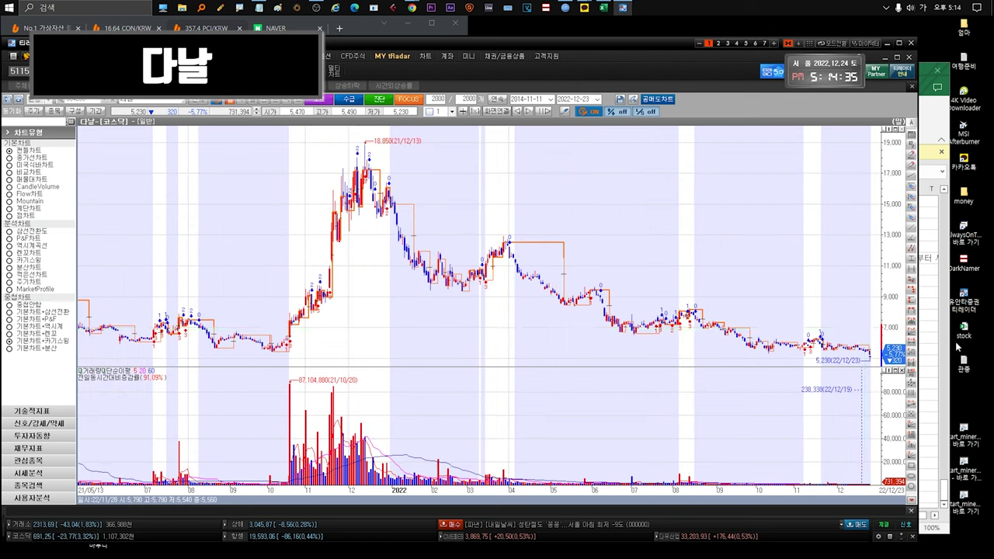